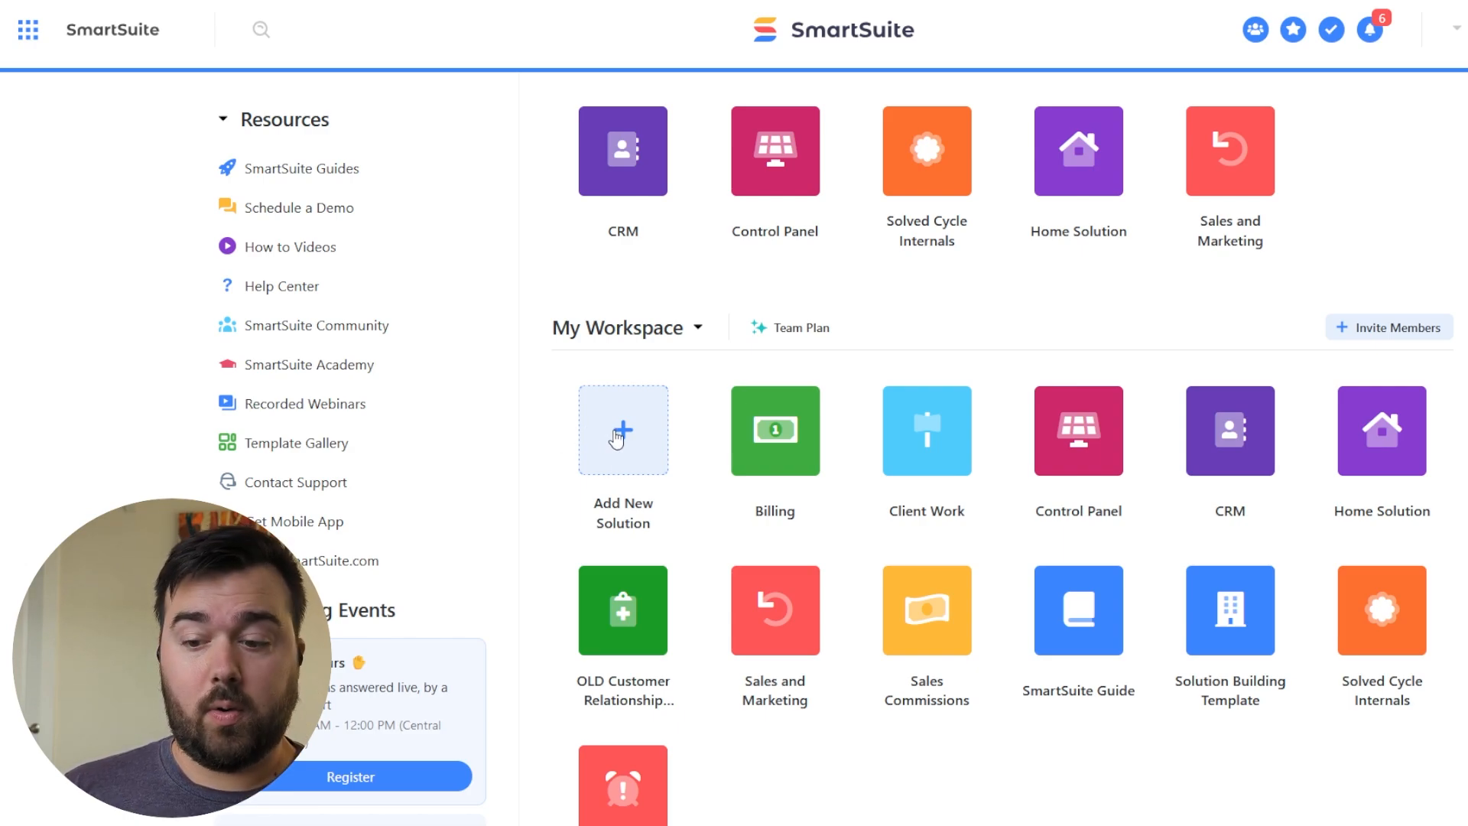
Step: Start a new solution from a template and browse the Solution Templates library and its Core Workflows categories
{"action": "left_click", "coordinate": [617, 438]}
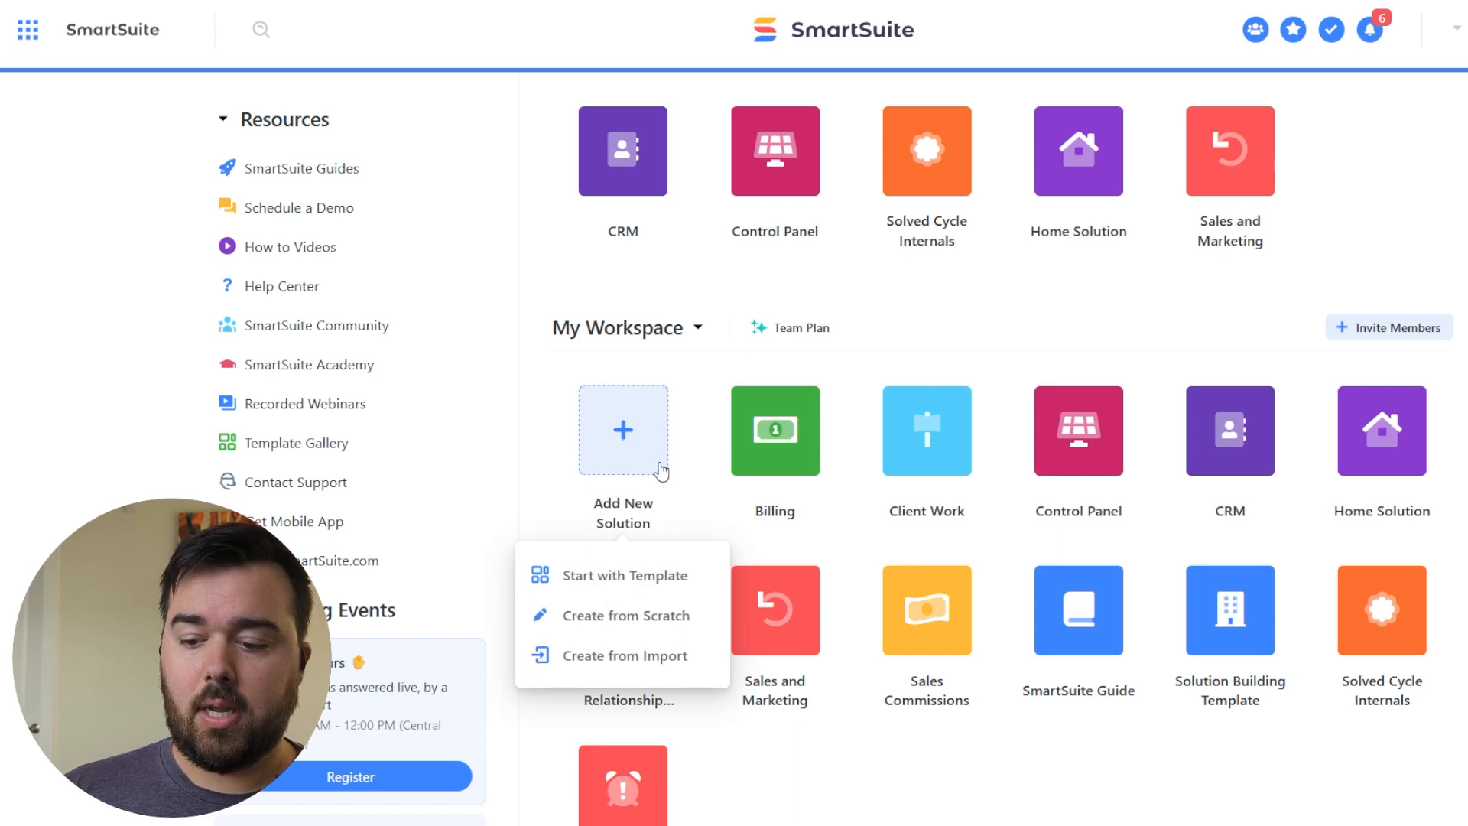
{"action": "left_click", "coordinate": [652, 584]}
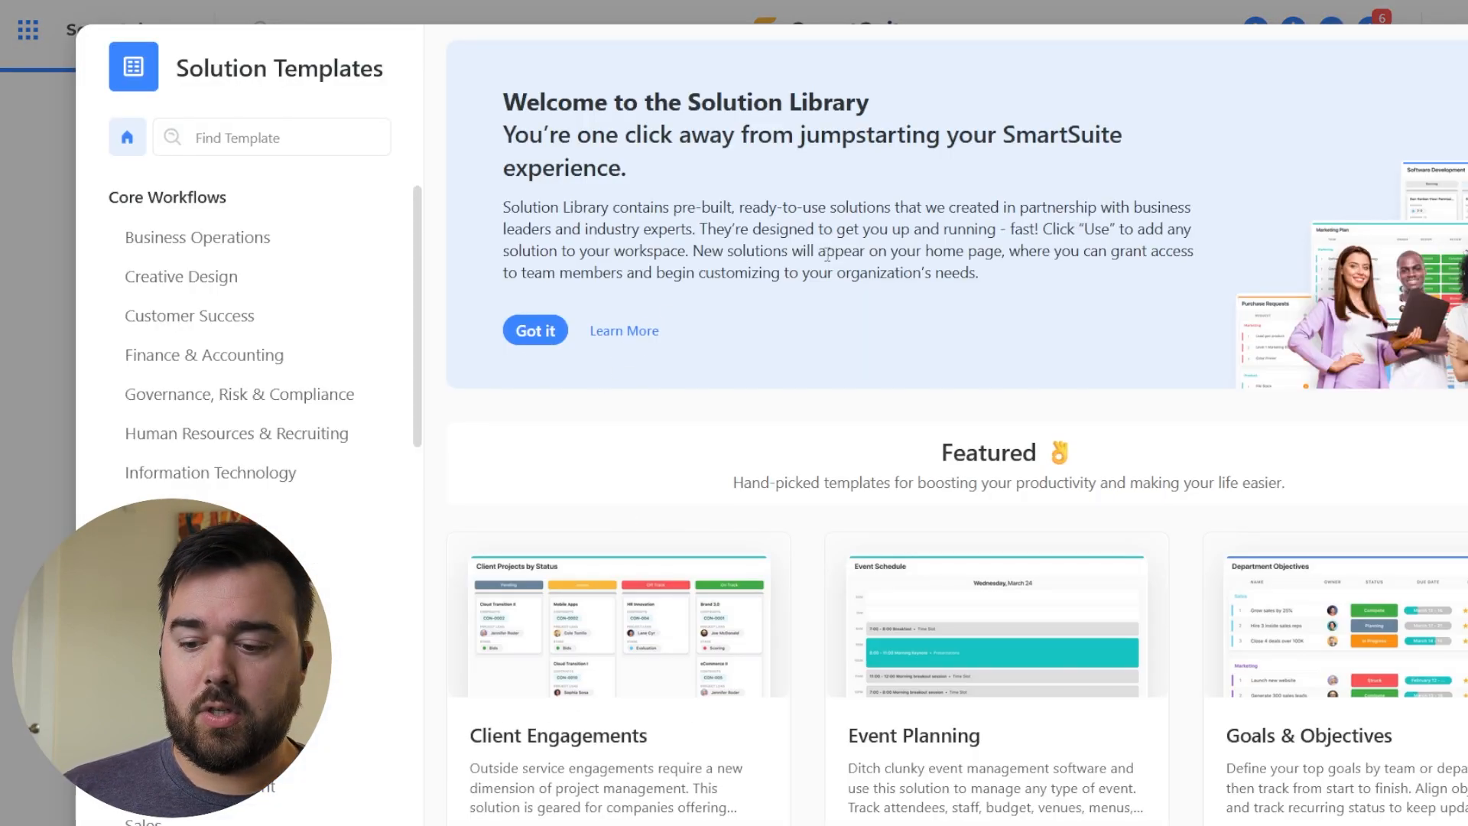
{"action": "scroll", "coordinate": [833, 337], "scroll_direction": "down", "scroll_amount": 10}
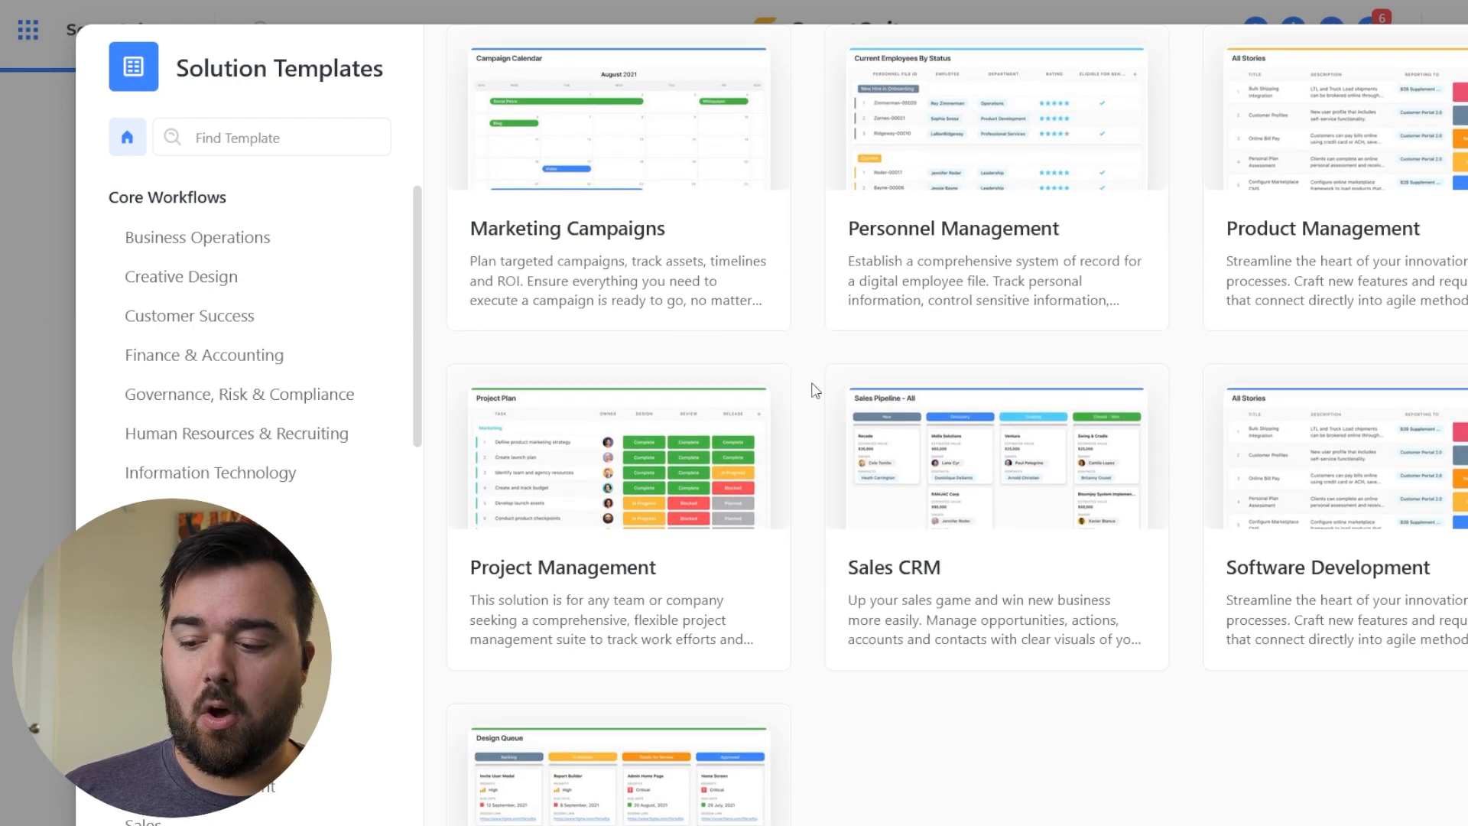
{"action": "scroll", "coordinate": [812, 389], "scroll_direction": "down", "scroll_amount": 2}
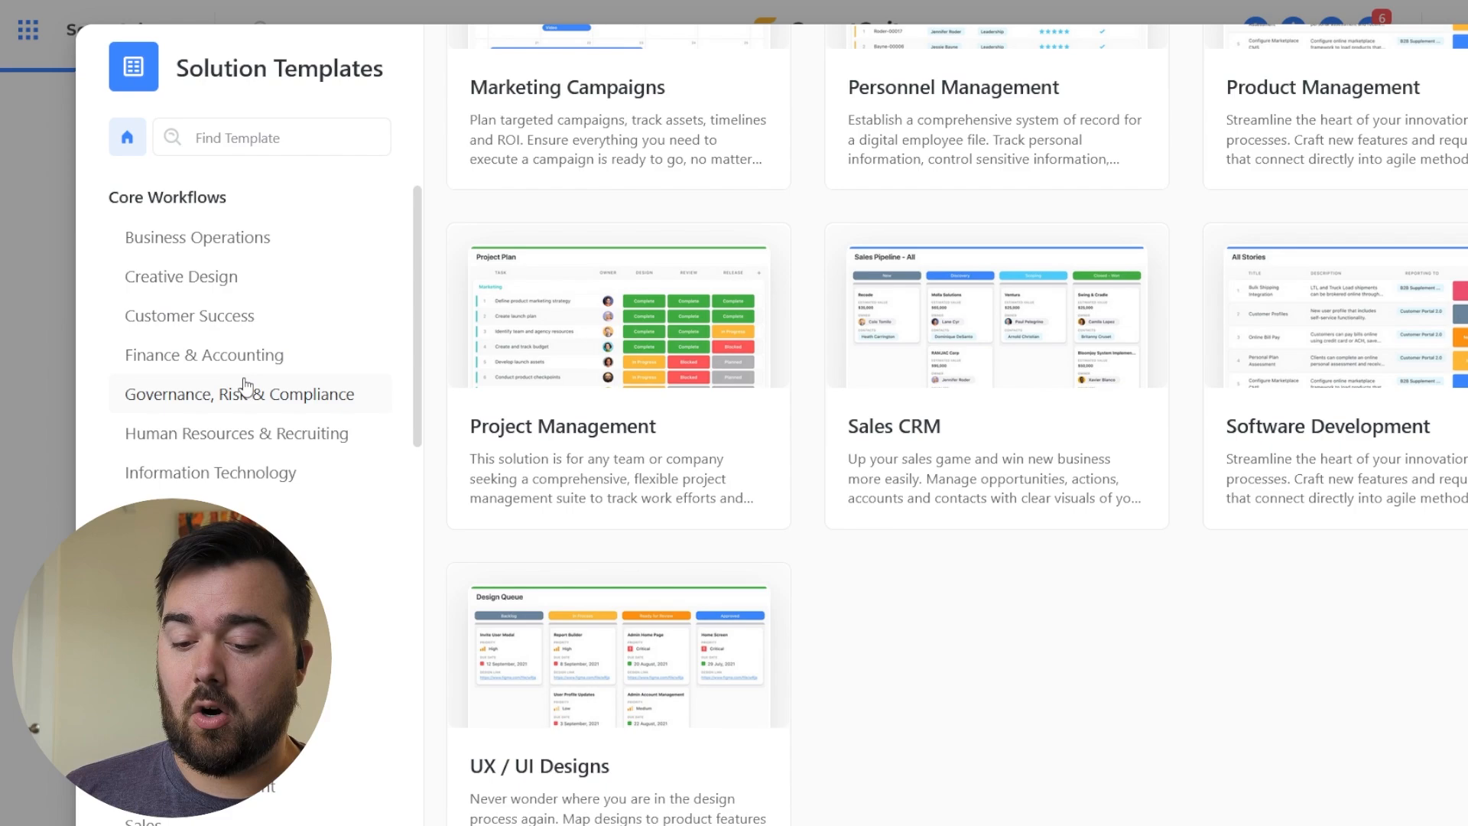
{"action": "scroll", "coordinate": [242, 366], "scroll_direction": "down", "scroll_amount": 2}
{"action": "scroll", "coordinate": [242, 353], "scroll_direction": "up", "scroll_amount": 2}
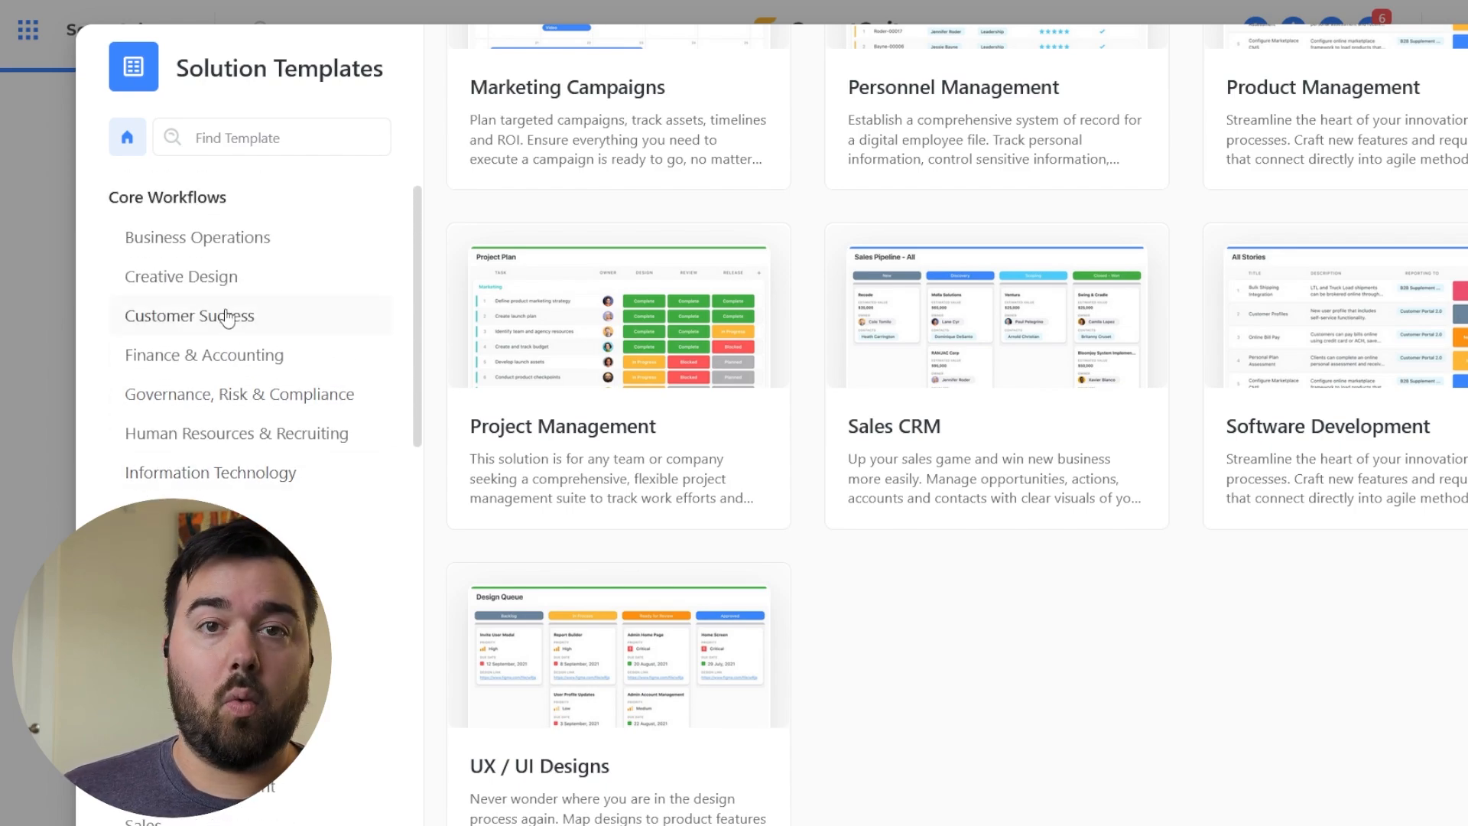
{"action": "scroll", "coordinate": [226, 327], "scroll_direction": "down", "scroll_amount": 7}
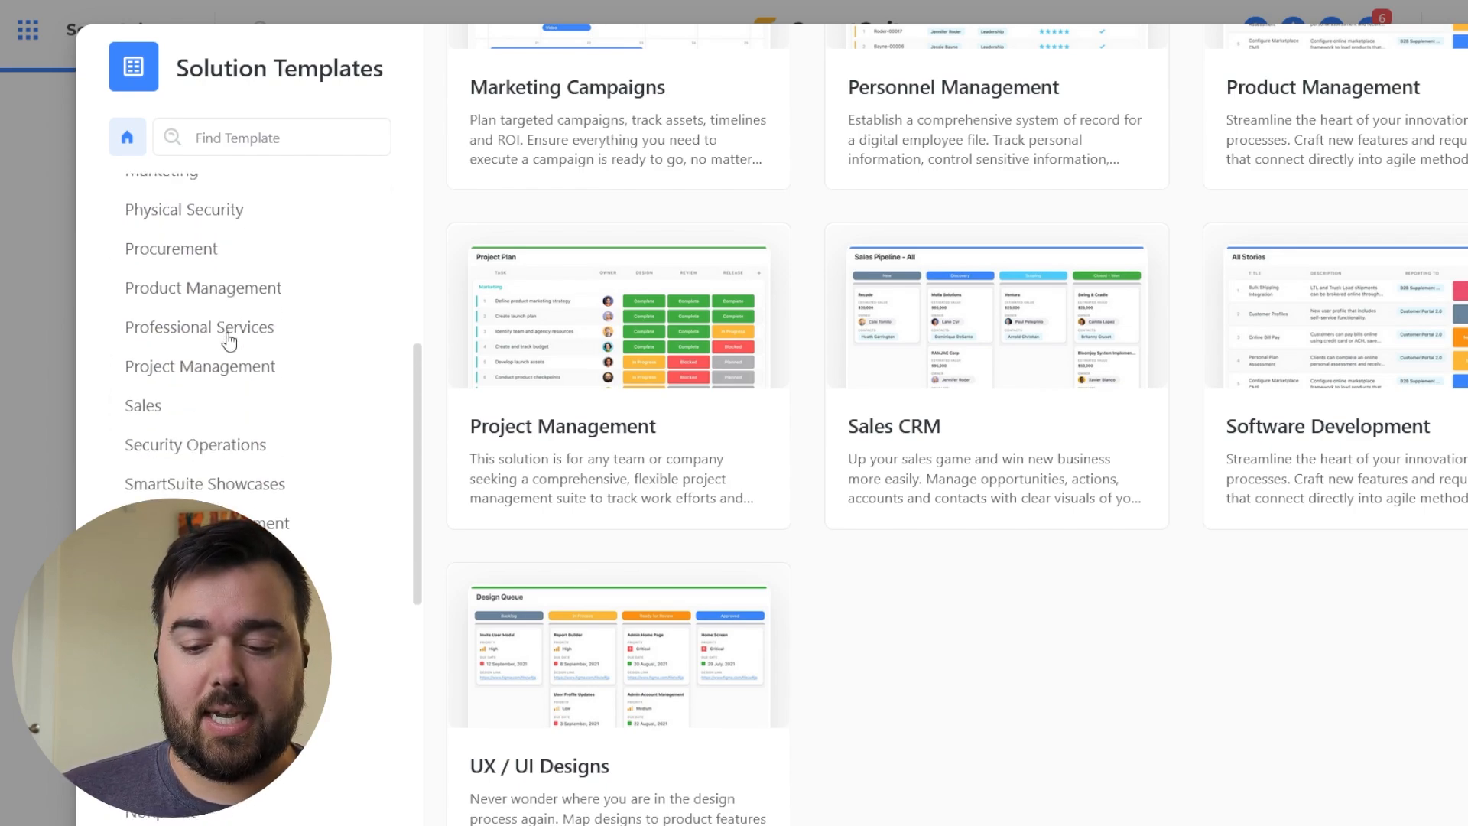
{"action": "left_click", "coordinate": [229, 350]}
{"action": "left_click", "coordinate": [632, 616]}
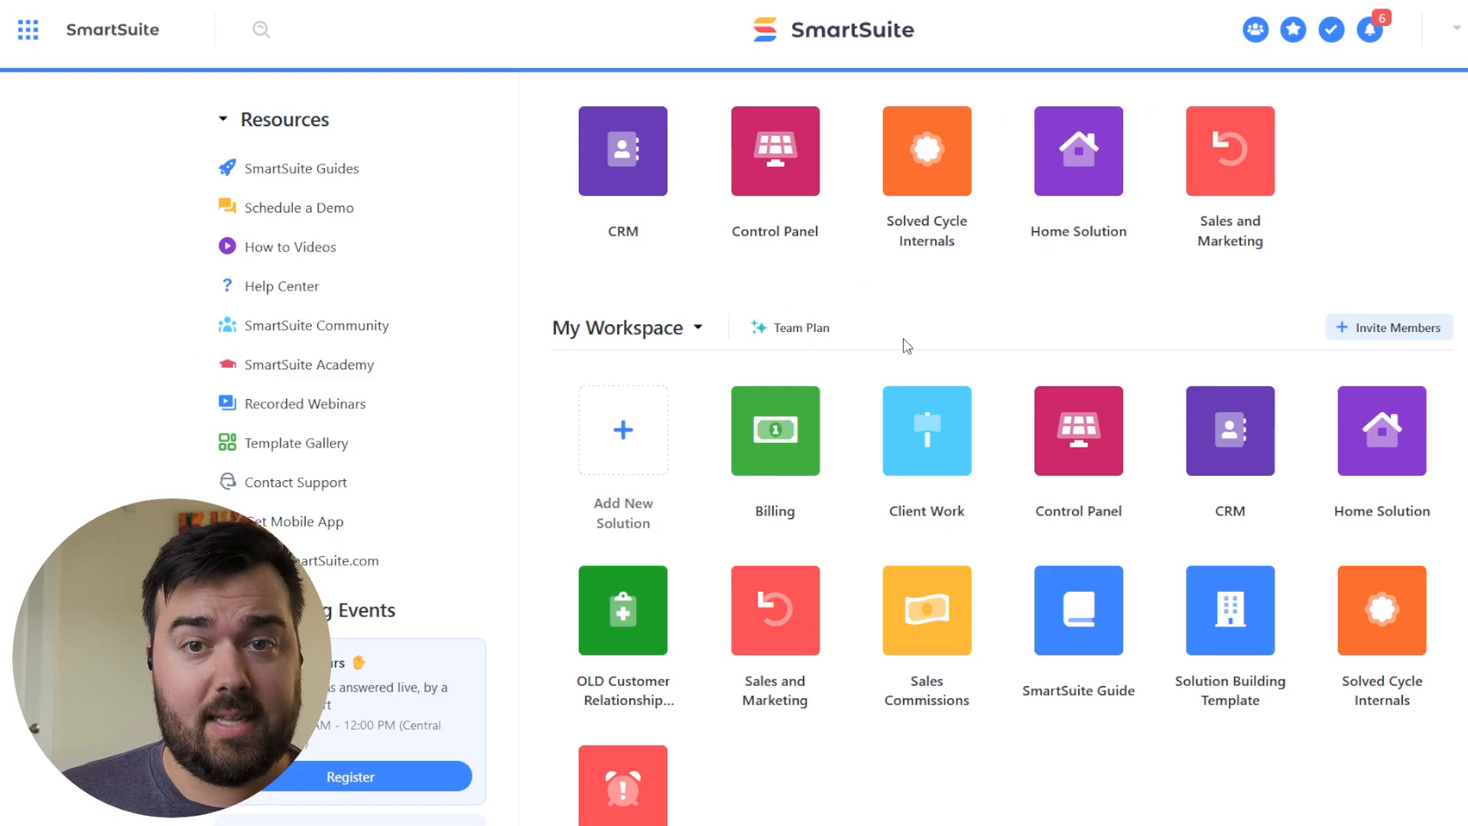
Step: Open the Sales Commissions solution and examine the deal records and their columns in the All Deals in Progress view
{"action": "left_click", "coordinate": [931, 611]}
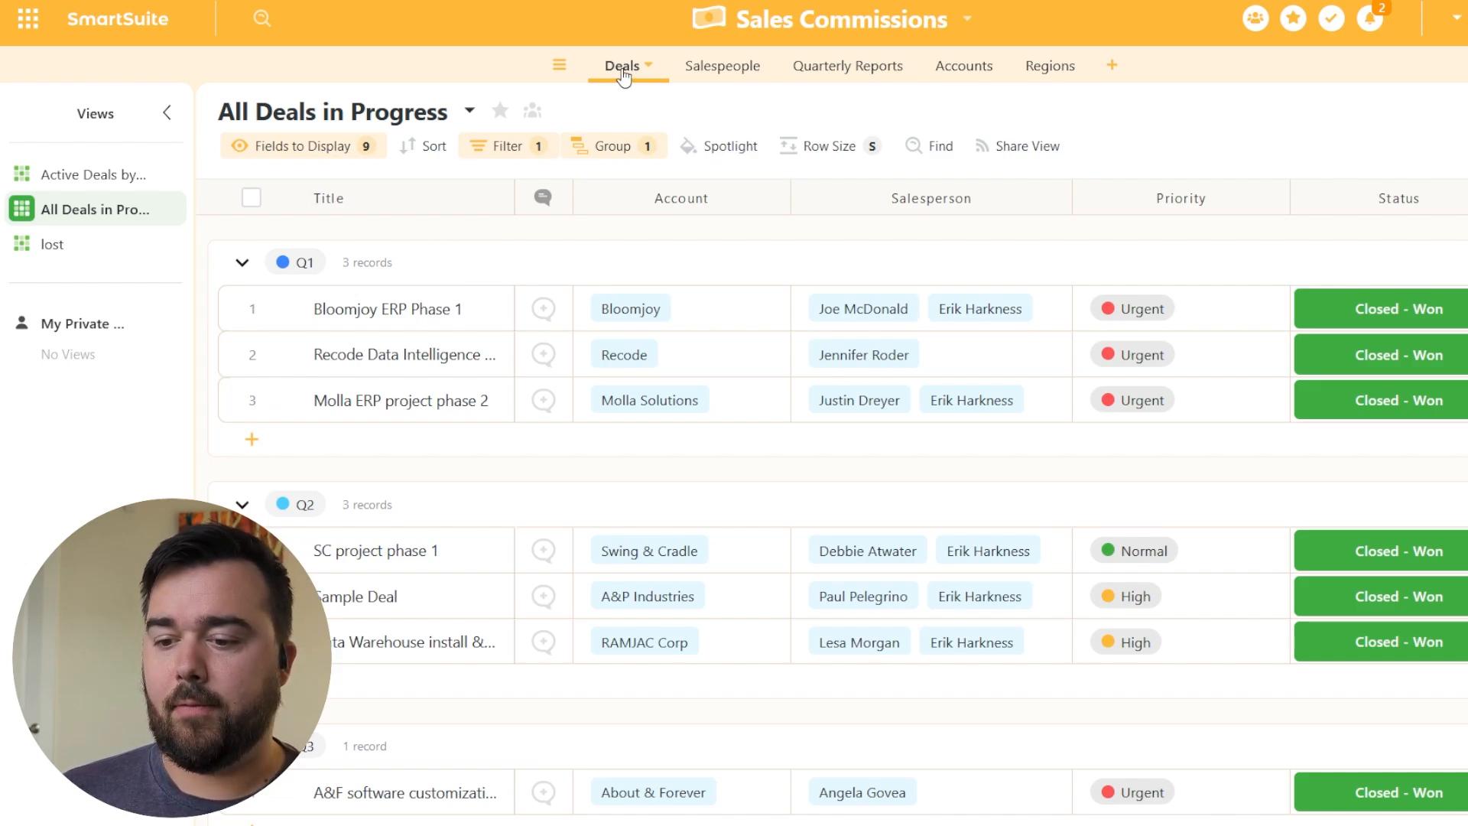
{"action": "left_click", "coordinate": [392, 294]}
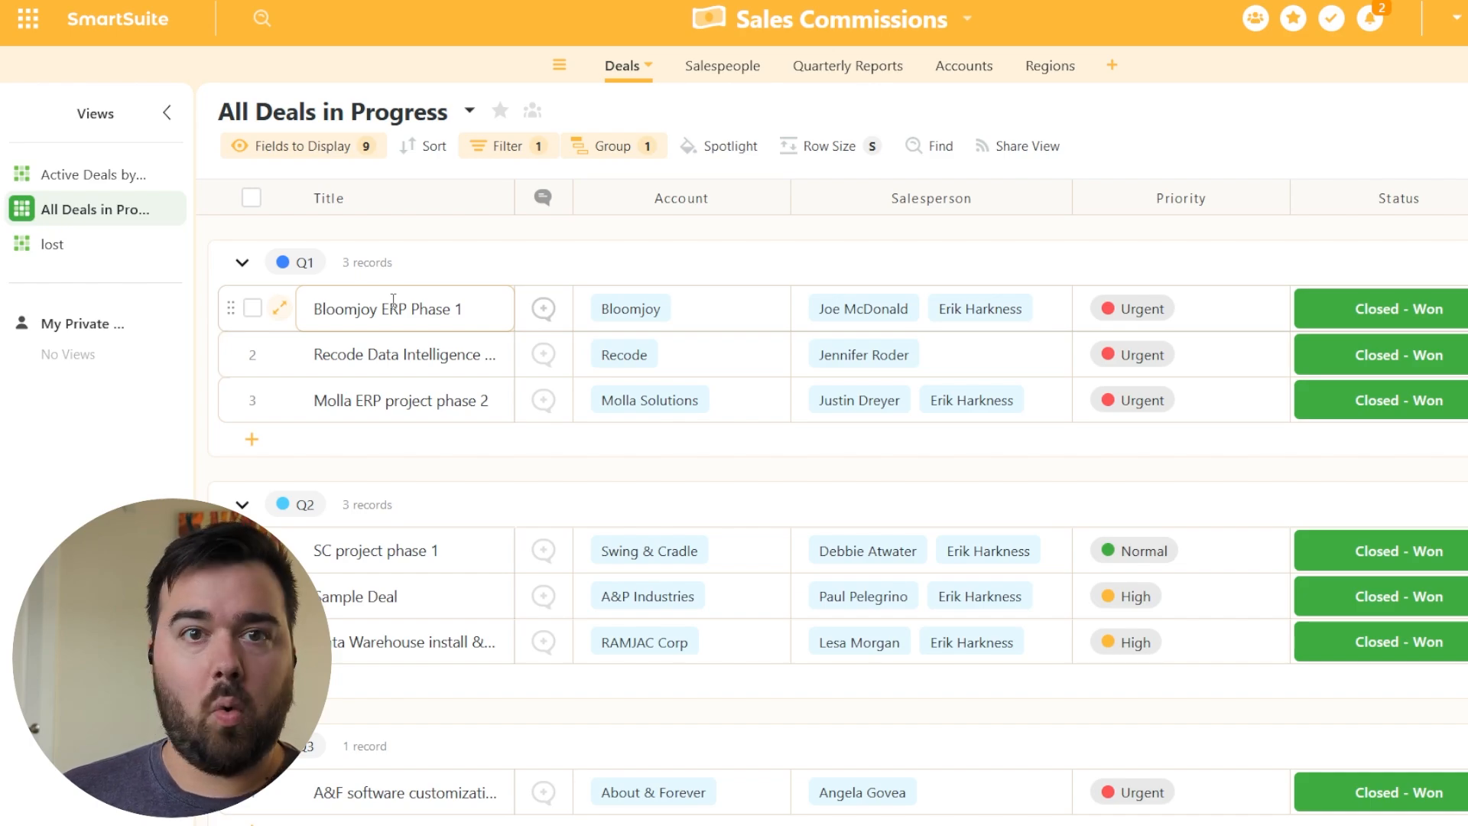
{"action": "scroll", "coordinate": [393, 300], "scroll_direction": "down", "scroll_amount": 2}
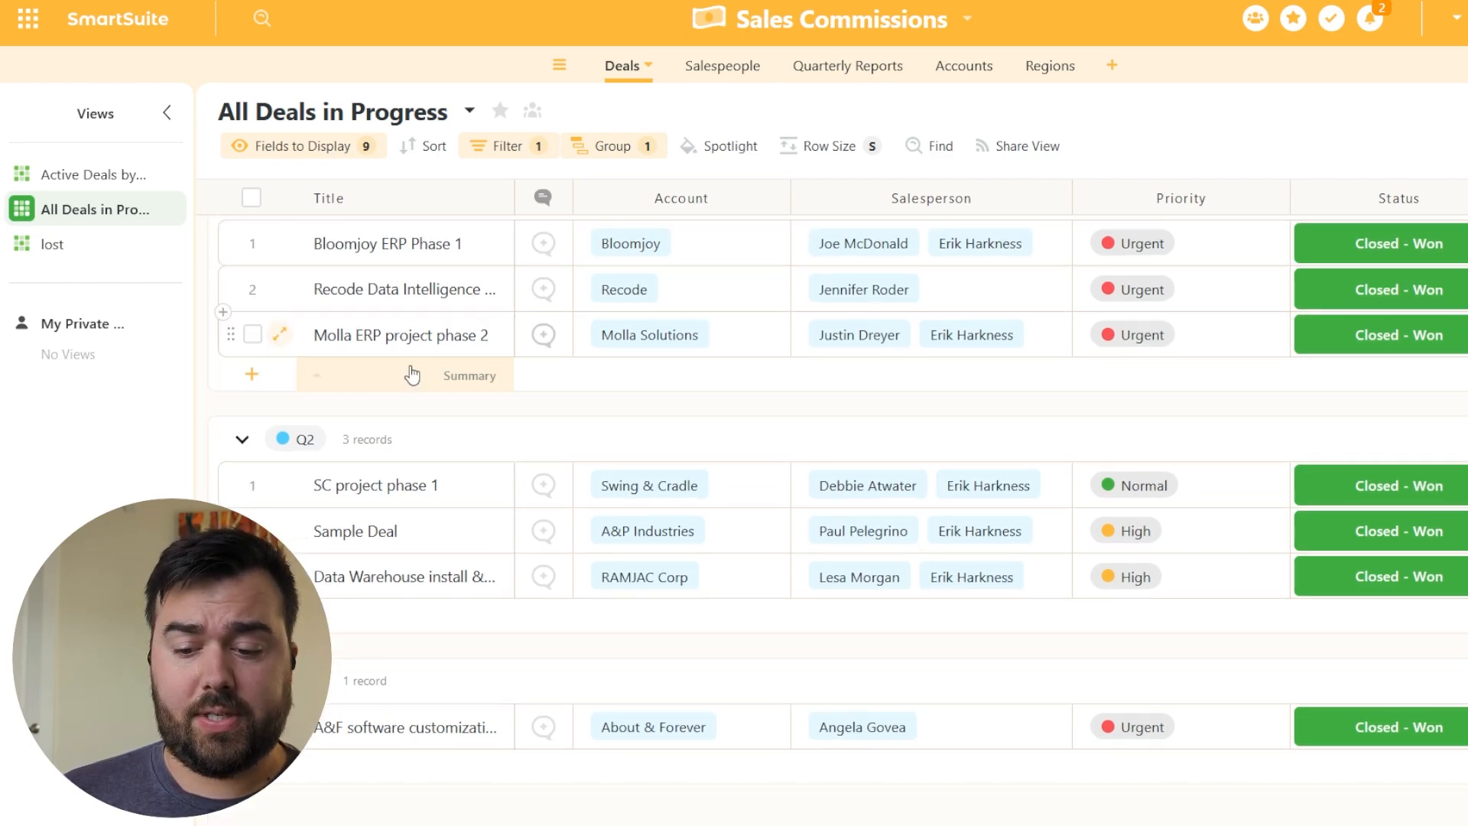
{"action": "scroll", "coordinate": [432, 468], "scroll_direction": "up", "scroll_amount": 2}
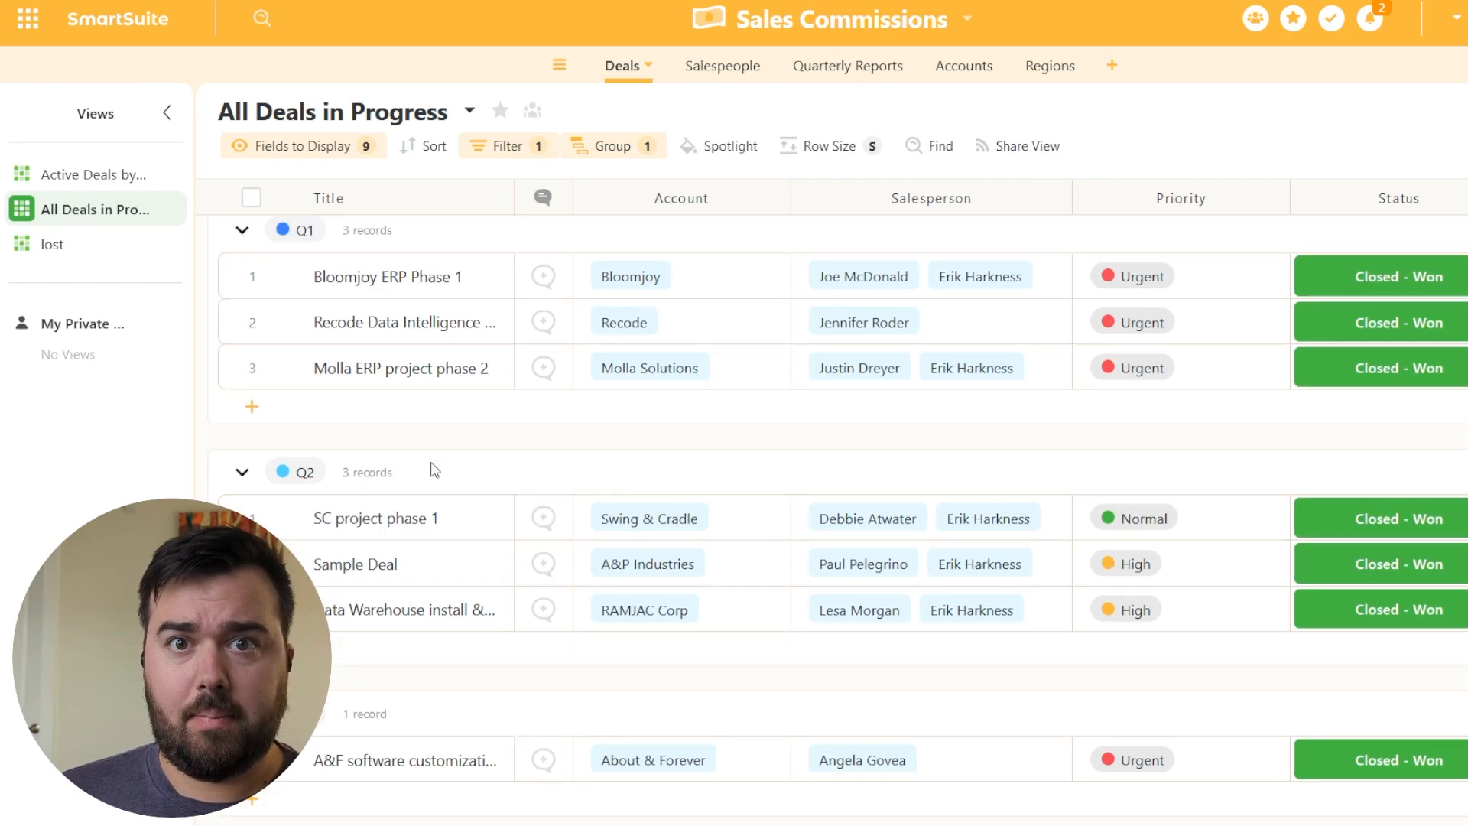
{"action": "left_click", "coordinate": [642, 353]}
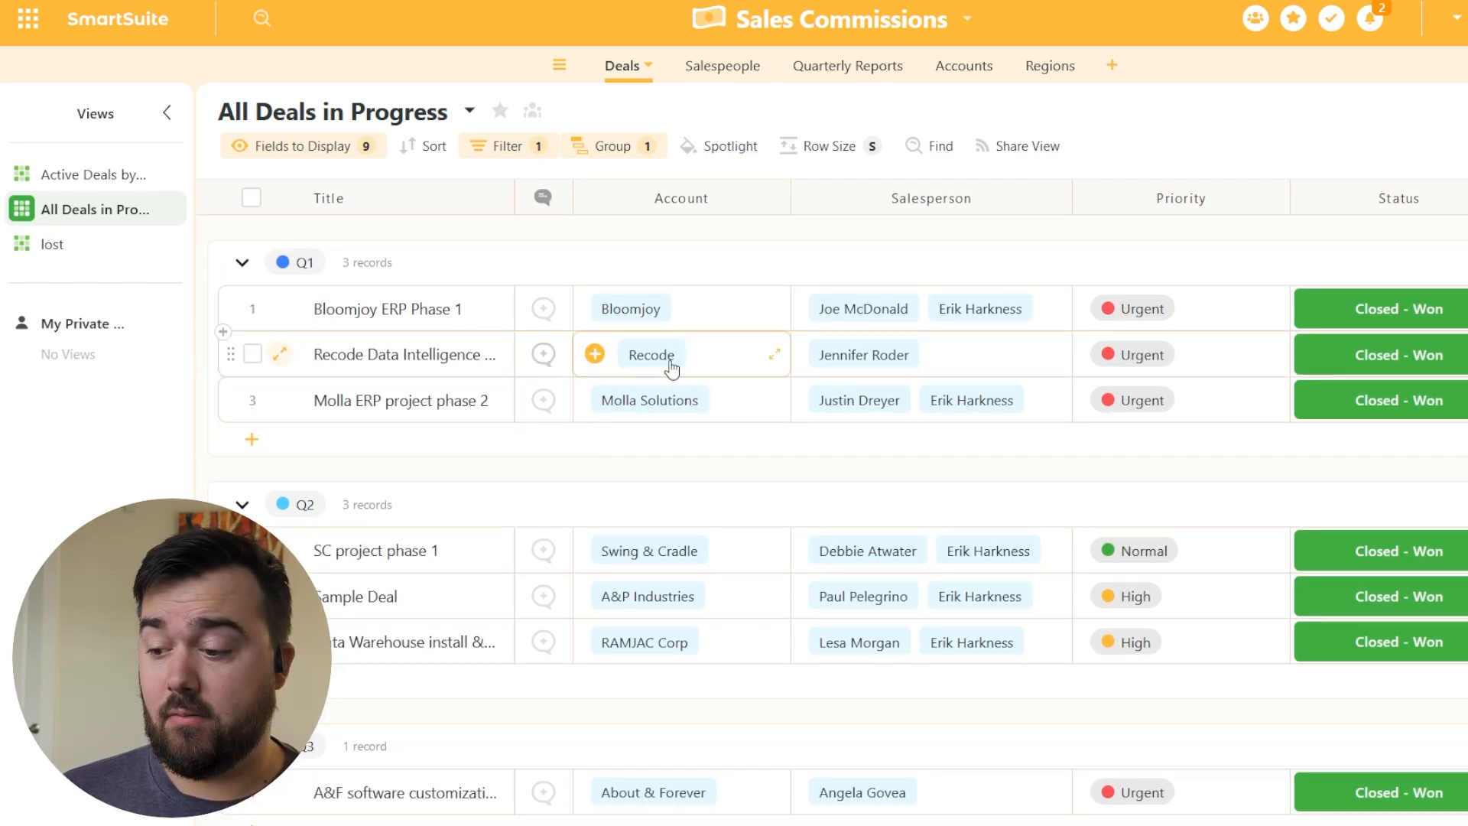
{"action": "scroll", "coordinate": [1048, 370], "scroll_direction": "right", "scroll_amount": 7}
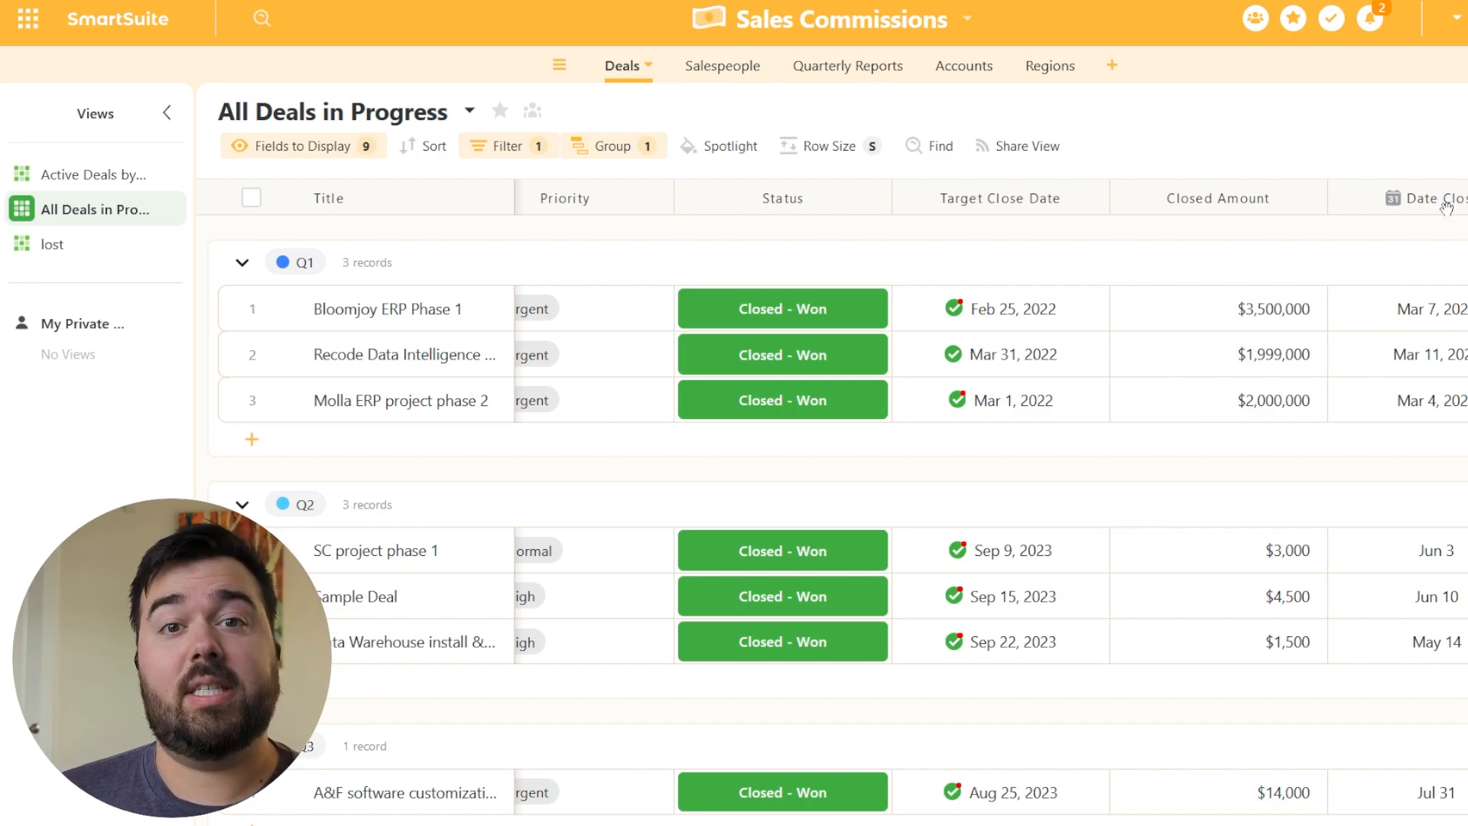
{"action": "scroll", "coordinate": [731, 337], "scroll_direction": "left", "scroll_amount": 5}
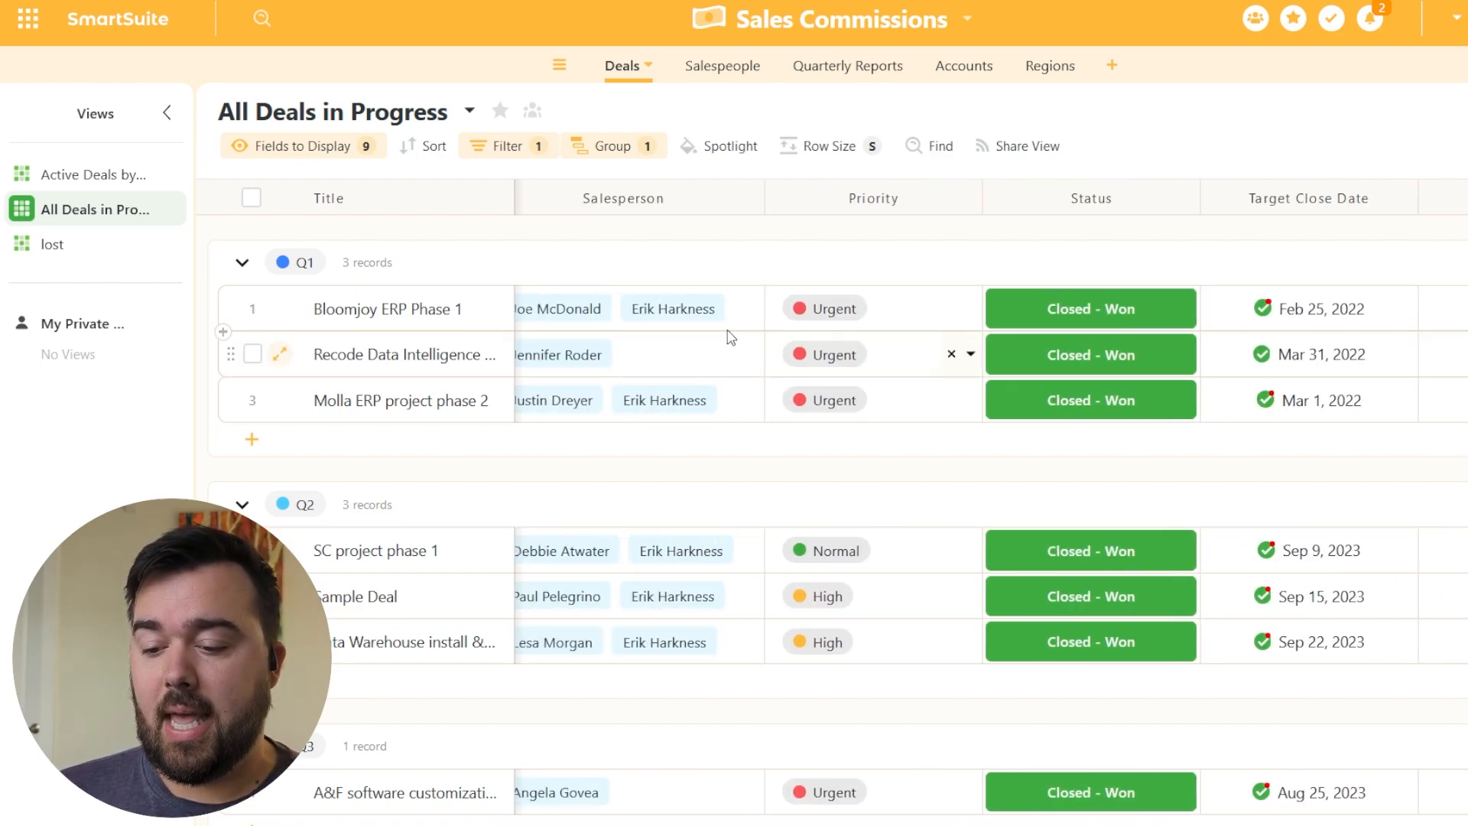
{"action": "scroll", "coordinate": [731, 337], "scroll_direction": "left", "scroll_amount": 2}
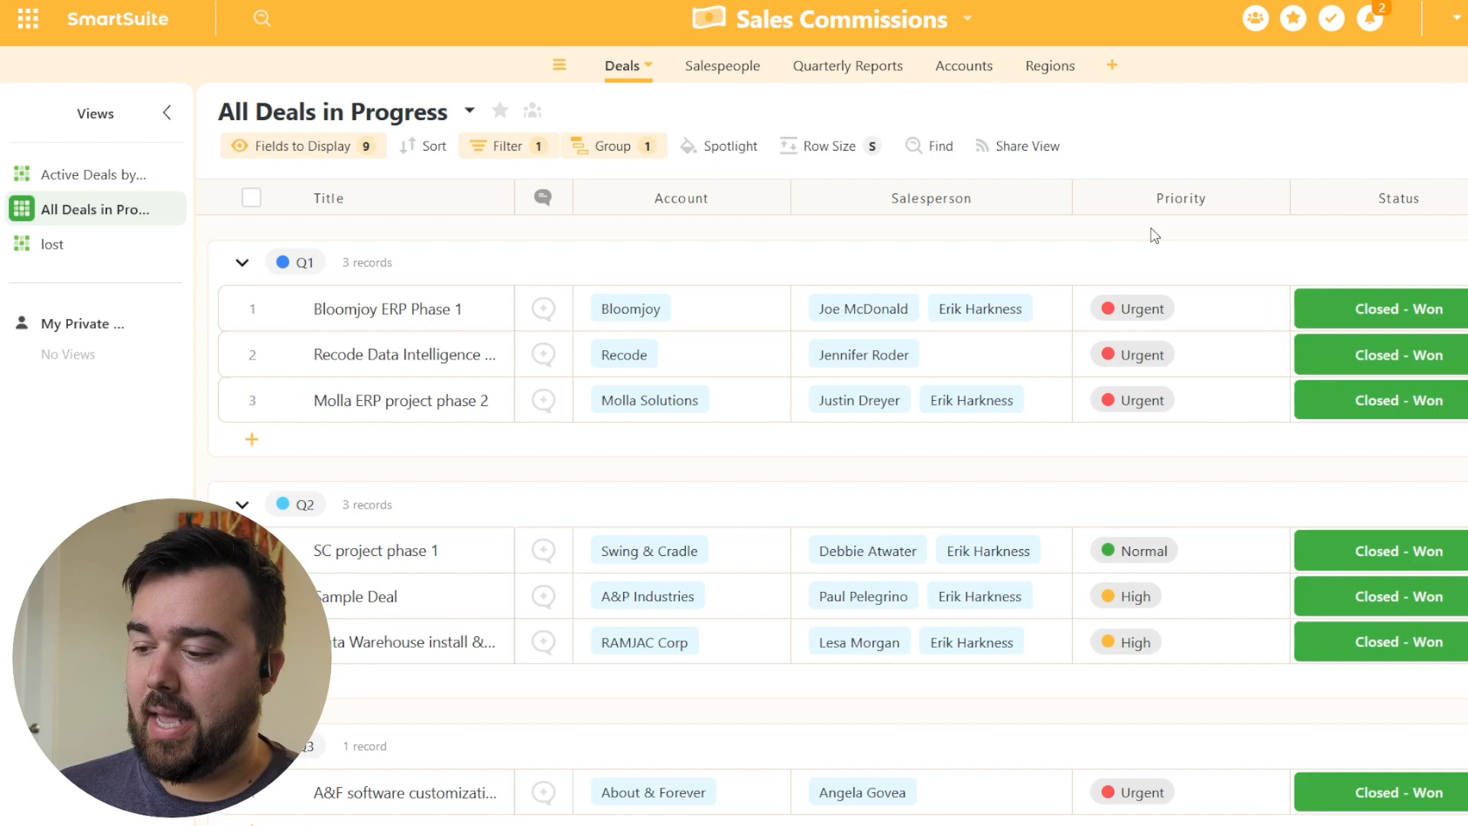
{"action": "scroll", "coordinate": [1154, 237], "scroll_direction": "right", "scroll_amount": 5}
{"action": "scroll", "coordinate": [1055, 219], "scroll_direction": "right", "scroll_amount": 2}
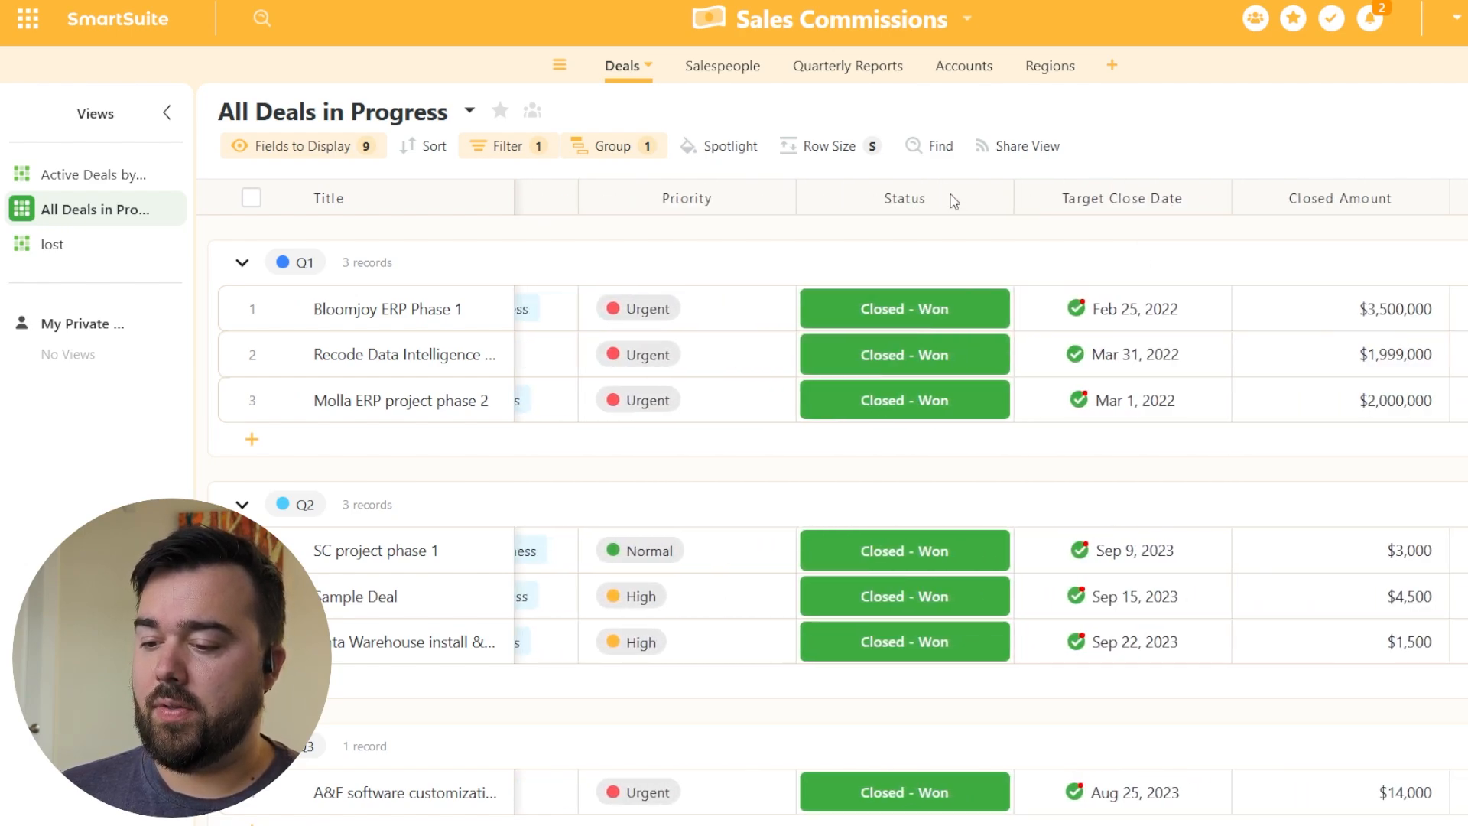
{"action": "scroll", "coordinate": [930, 376], "scroll_direction": "down", "scroll_amount": 1}
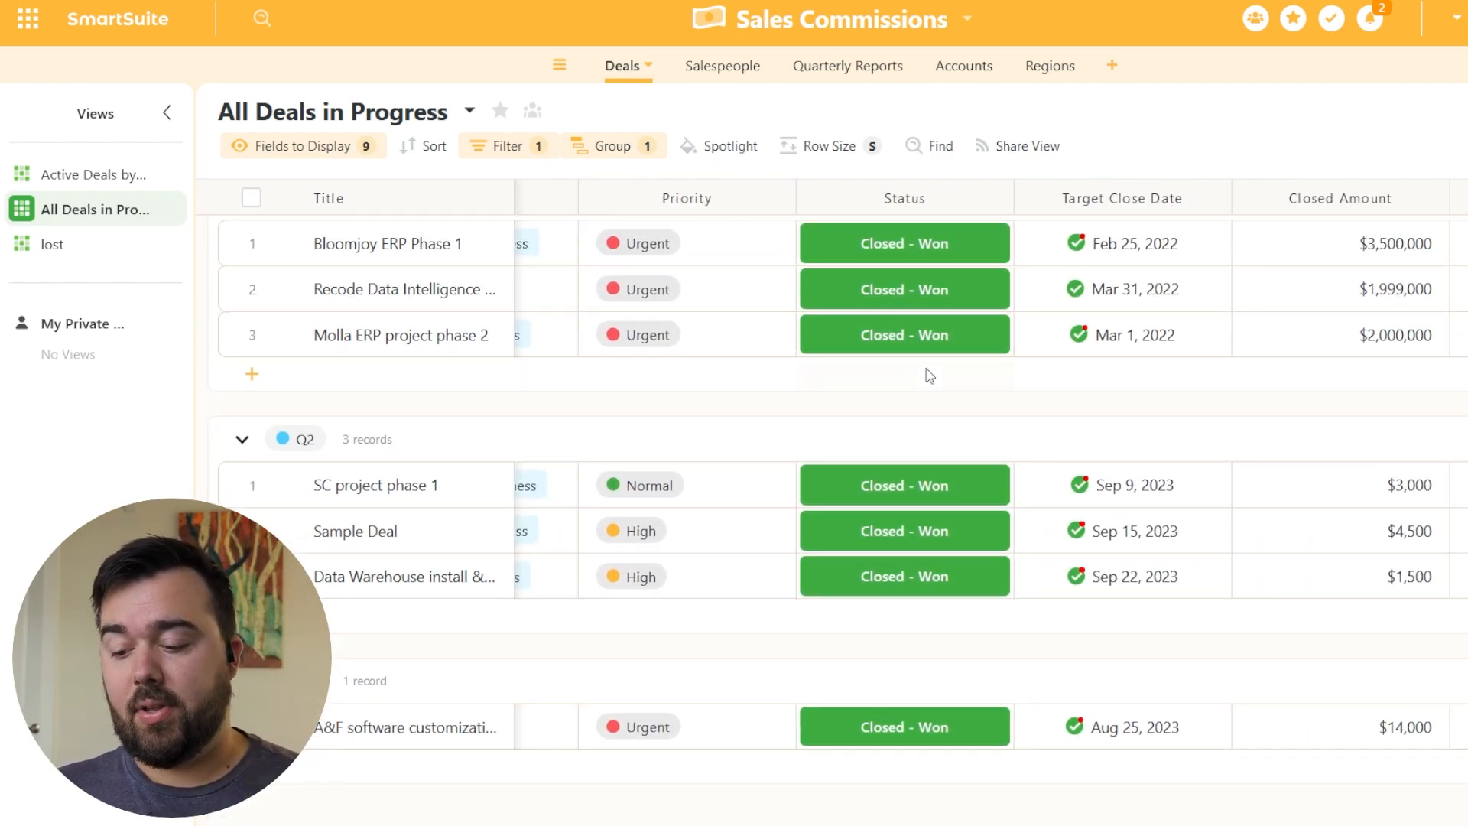
{"action": "scroll", "coordinate": [927, 374], "scroll_direction": "up", "scroll_amount": 1}
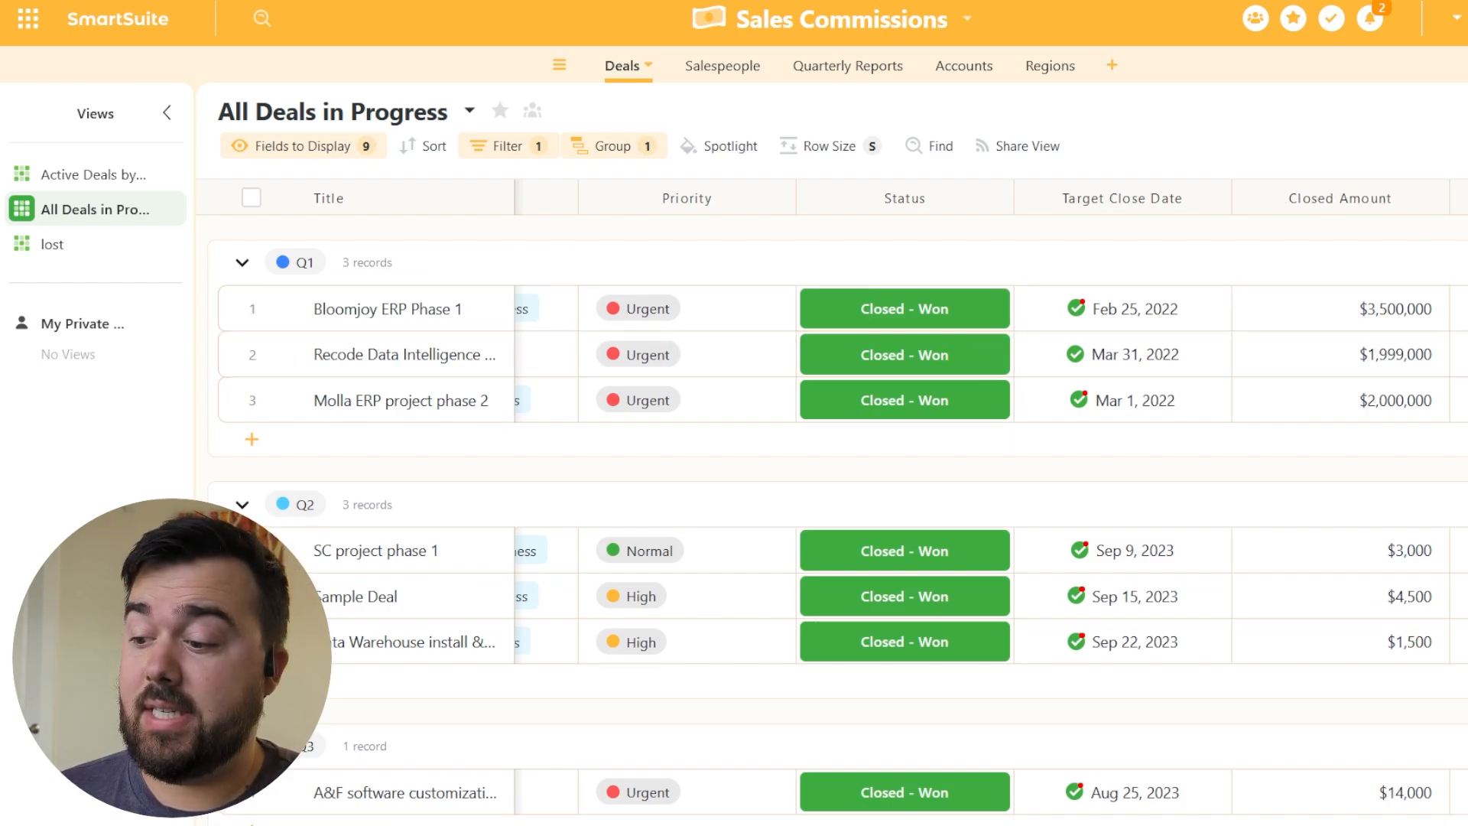
{"action": "scroll", "coordinate": [1070, 321], "scroll_direction": "right", "scroll_amount": 2}
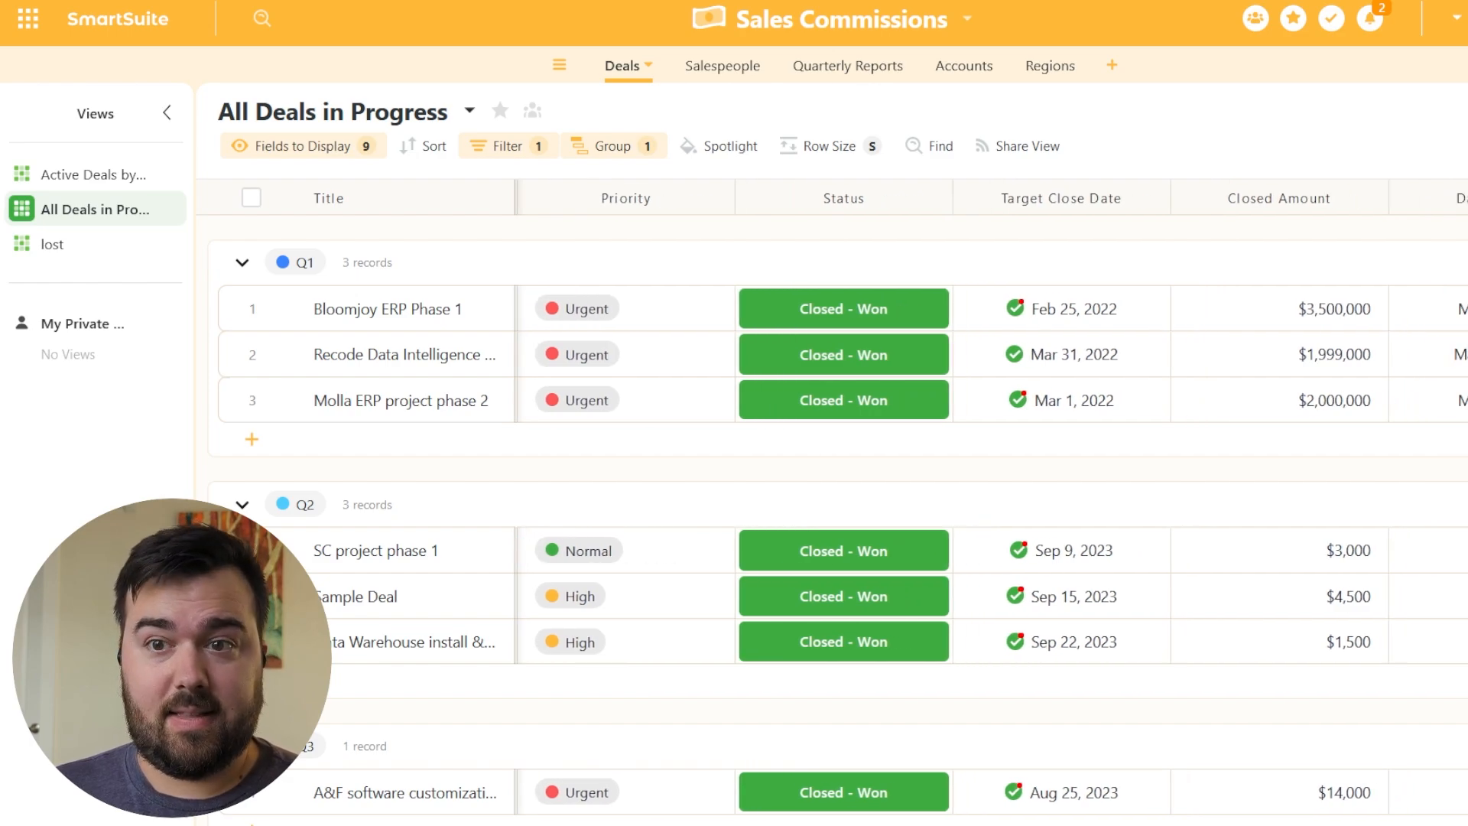
Step: Open the lost view of the Deals table and widen its Description column to show more of the text
{"action": "left_click", "coordinate": [84, 243]}
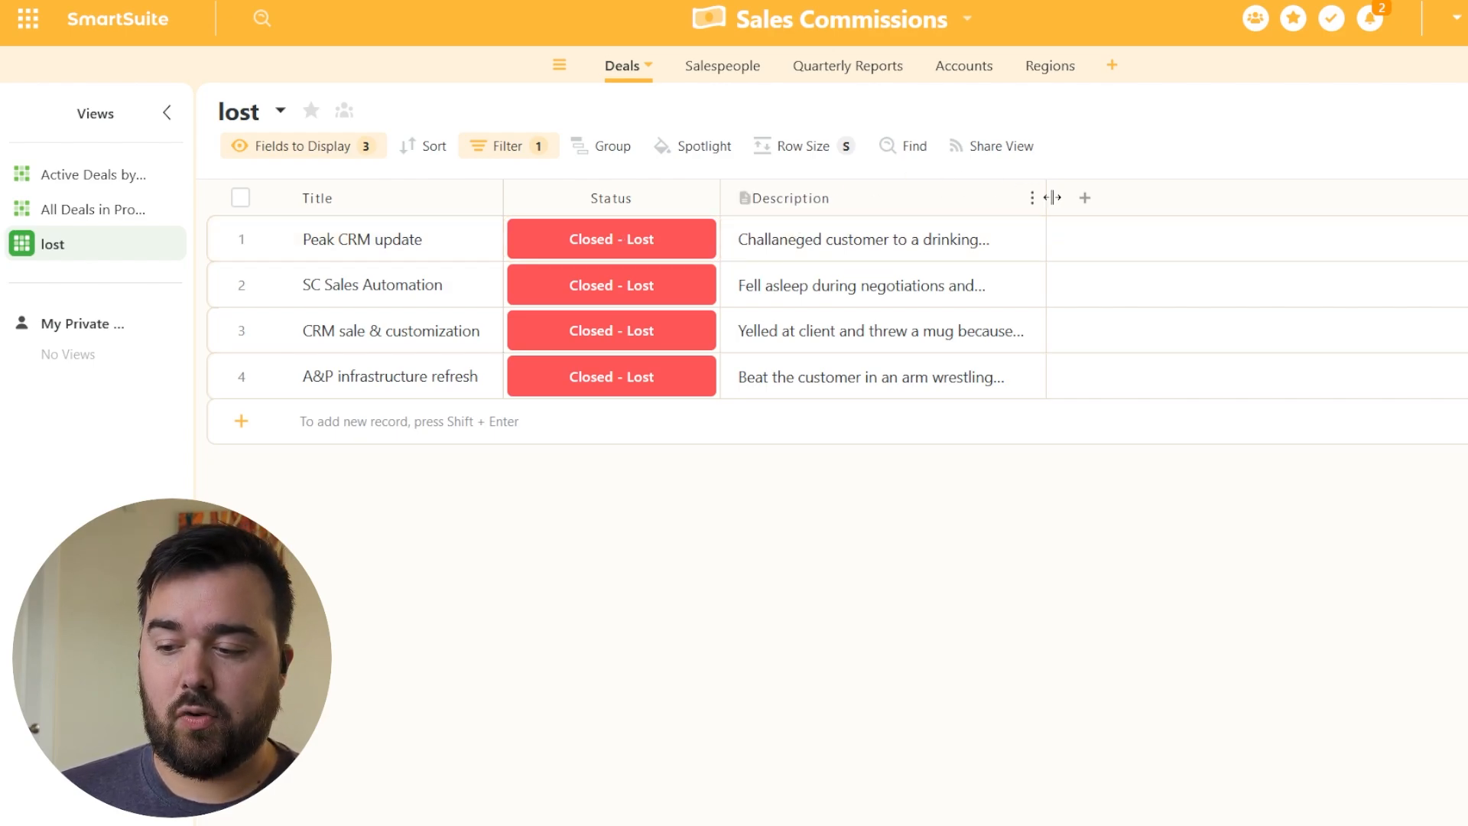
{"action": "left_click_drag", "start_coordinate": [1047, 198], "coordinate": [1228, 198]}
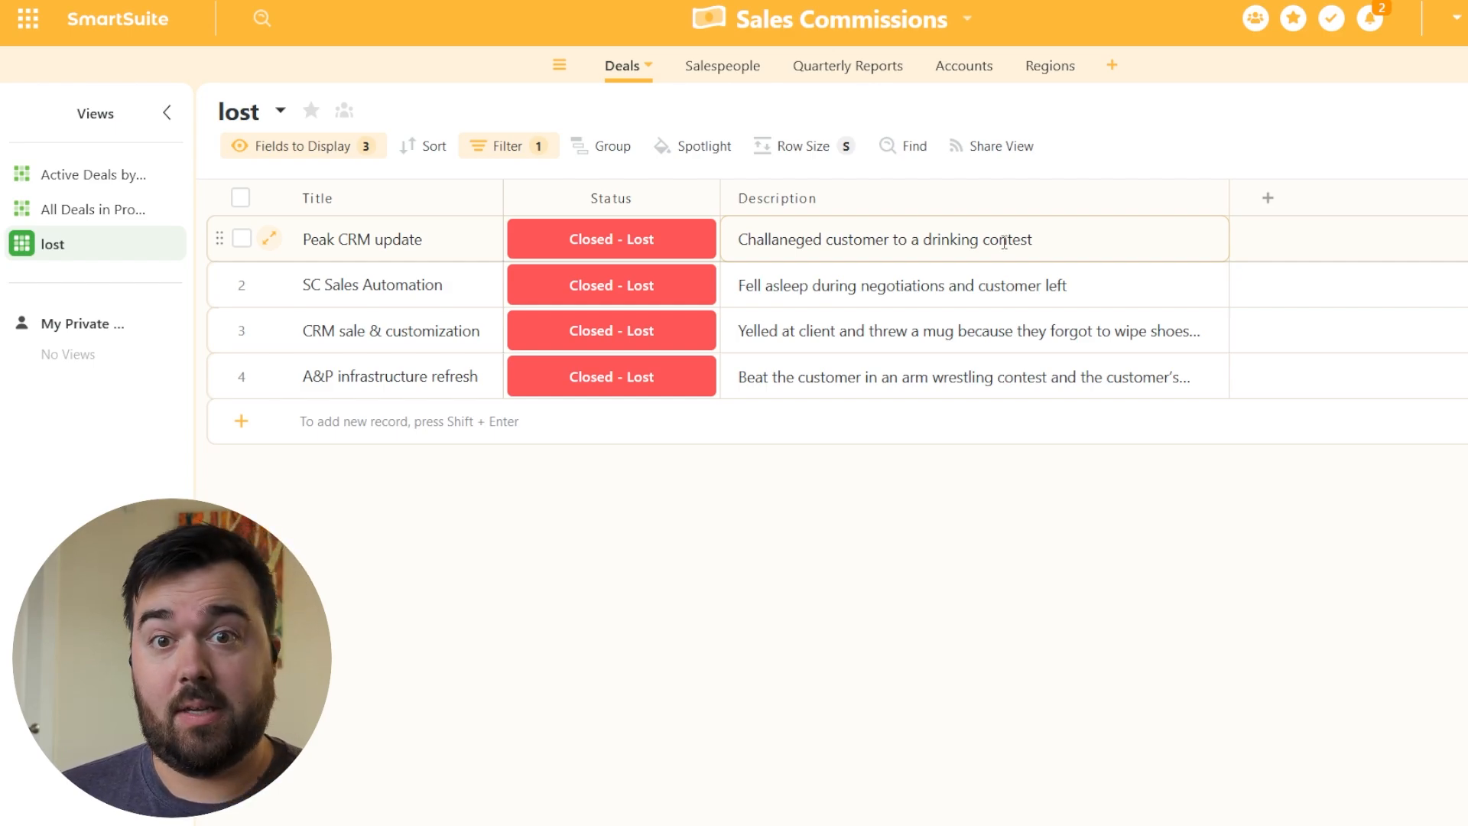
{"action": "left_click", "coordinate": [600, 230]}
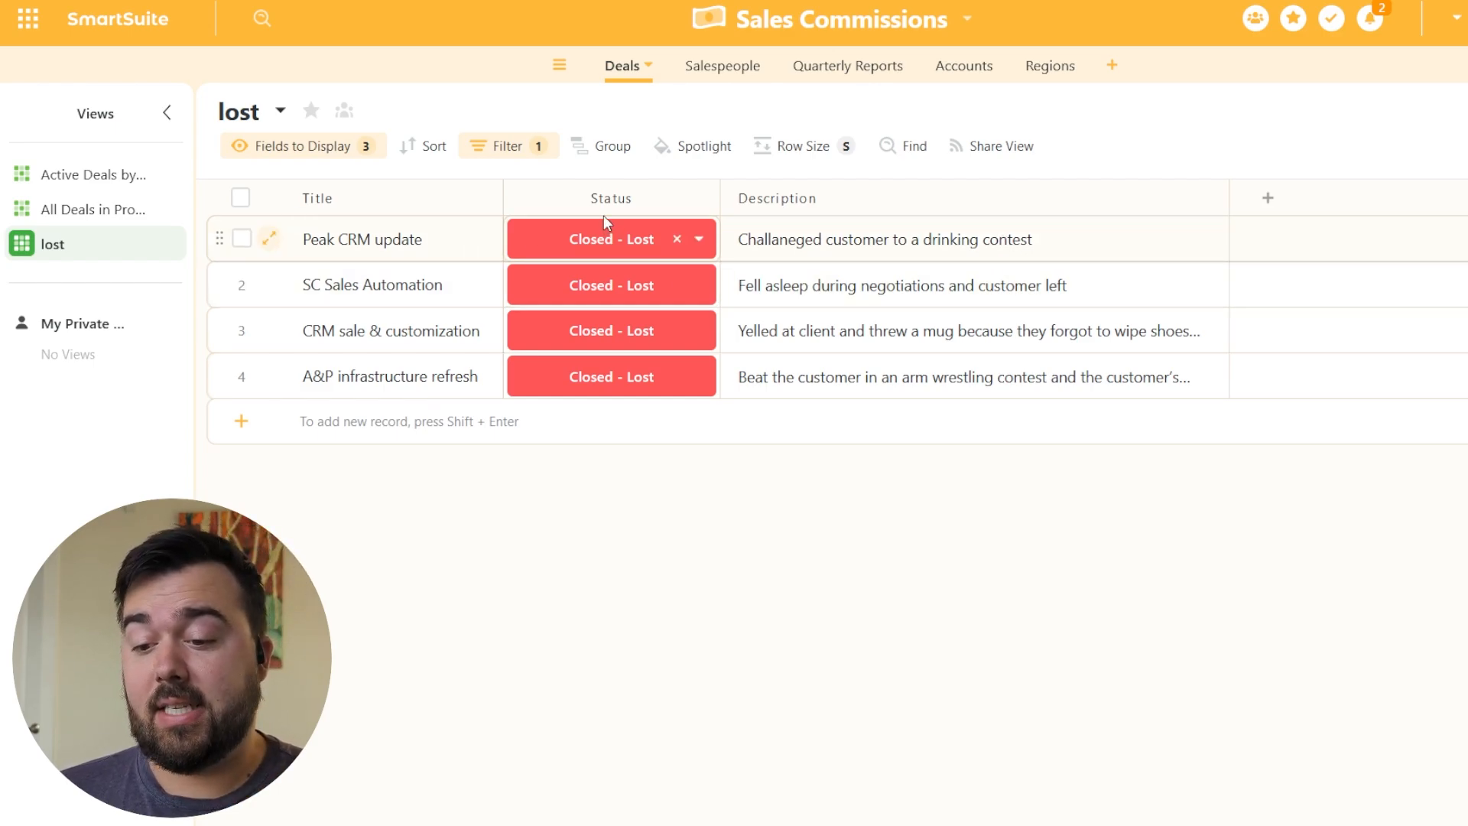
{"action": "left_click", "coordinate": [963, 281]}
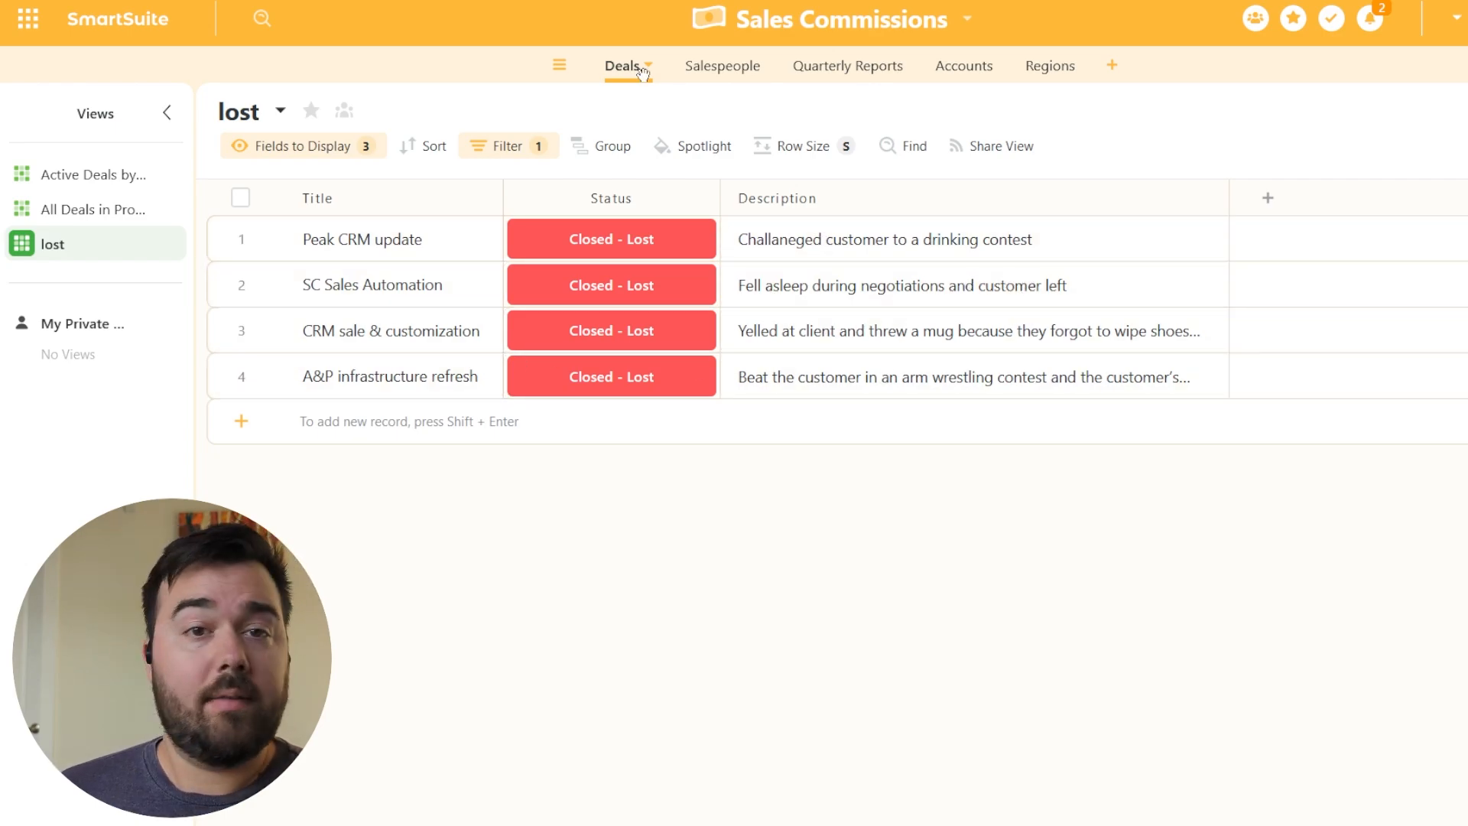
Step: Open the Salespeople table and examine the Total Closed Amount and Review for Bad Sales fields across the regions
{"action": "left_click", "coordinate": [739, 73]}
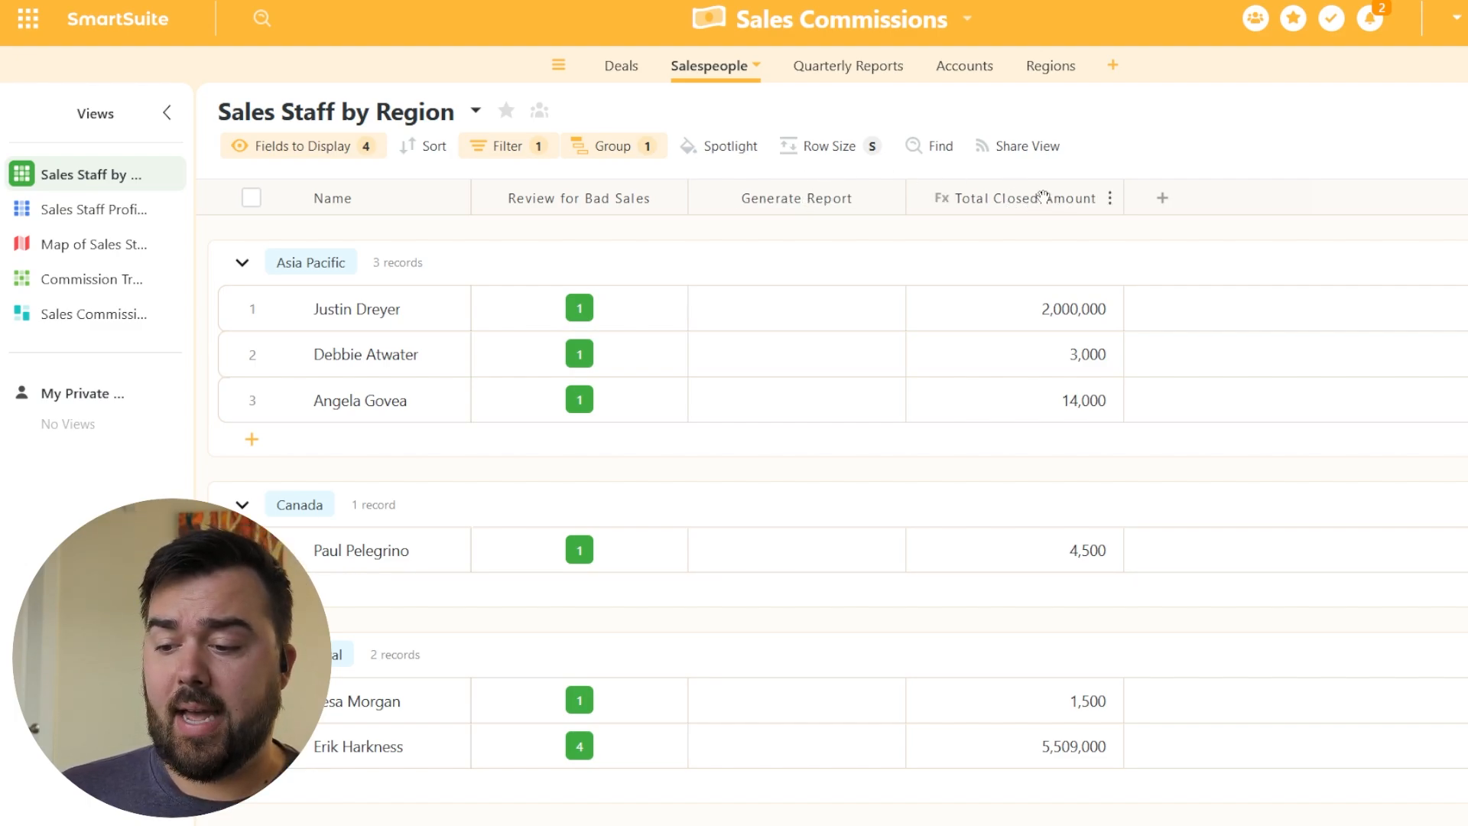
{"action": "left_click", "coordinate": [1109, 198]}
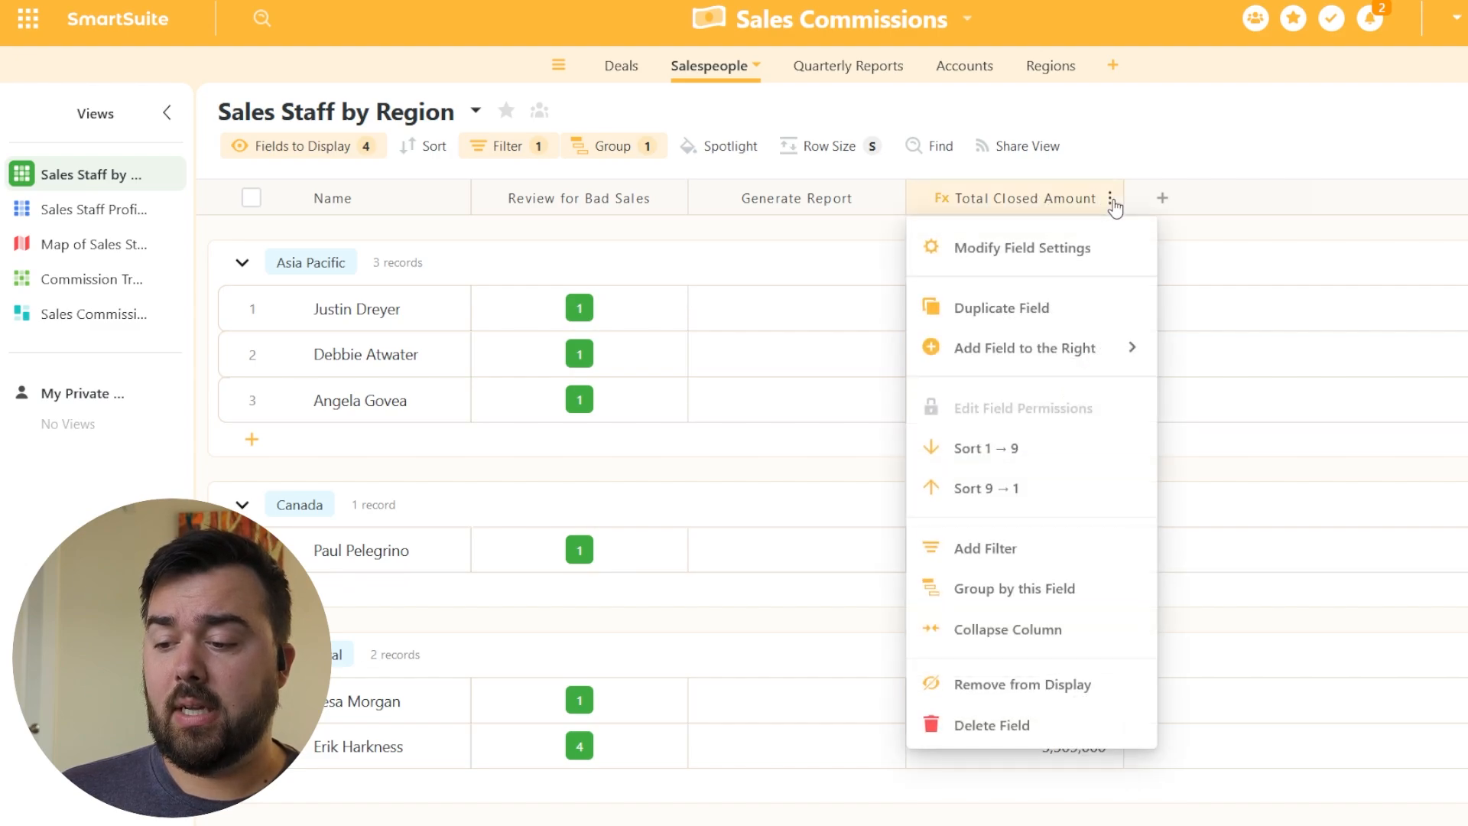
{"action": "left_click", "coordinate": [1216, 206]}
{"action": "scroll", "coordinate": [992, 297], "scroll_direction": "down", "scroll_amount": 1}
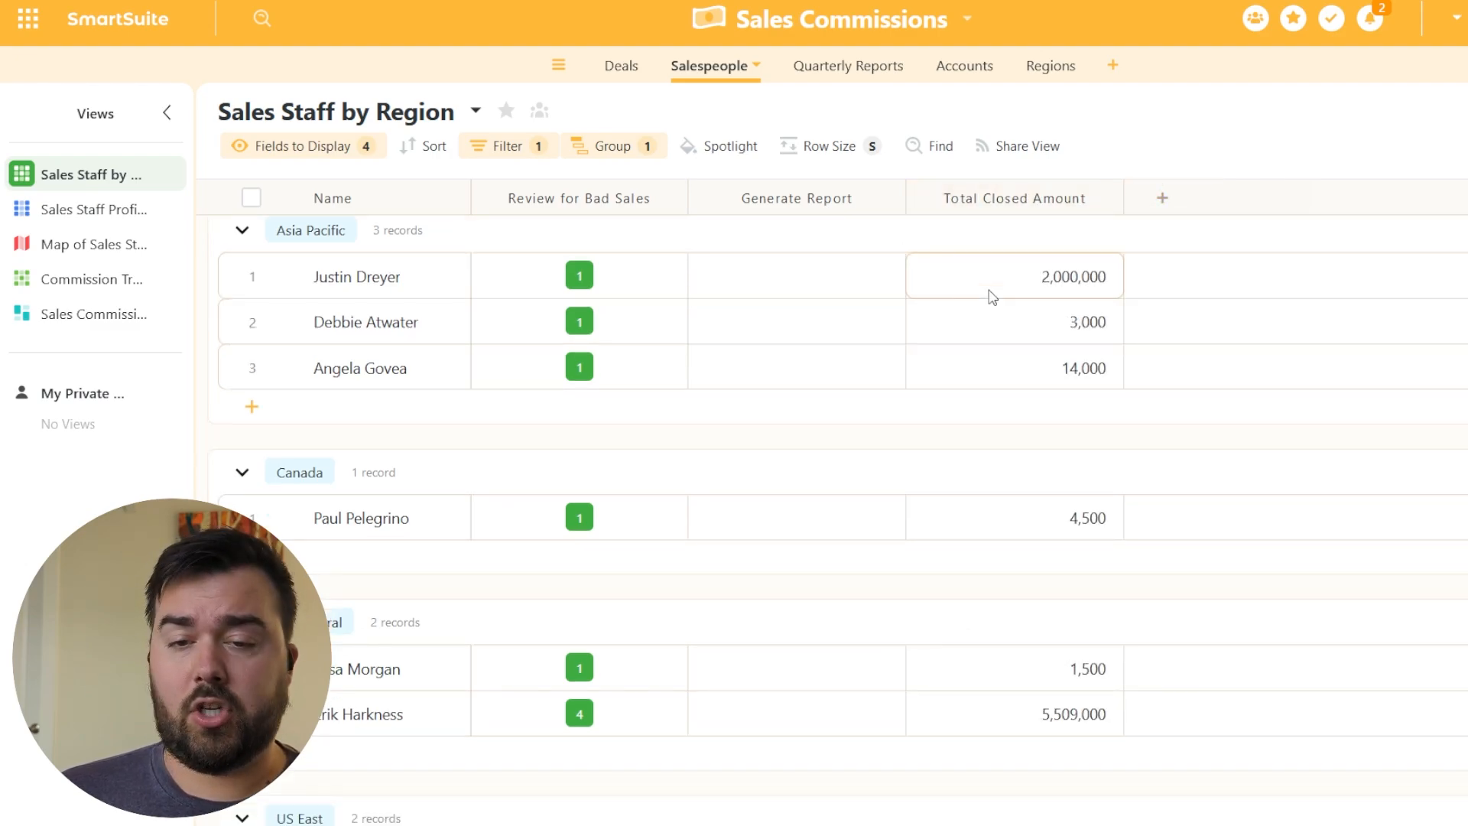
{"action": "scroll", "coordinate": [991, 298], "scroll_direction": "down", "scroll_amount": 5}
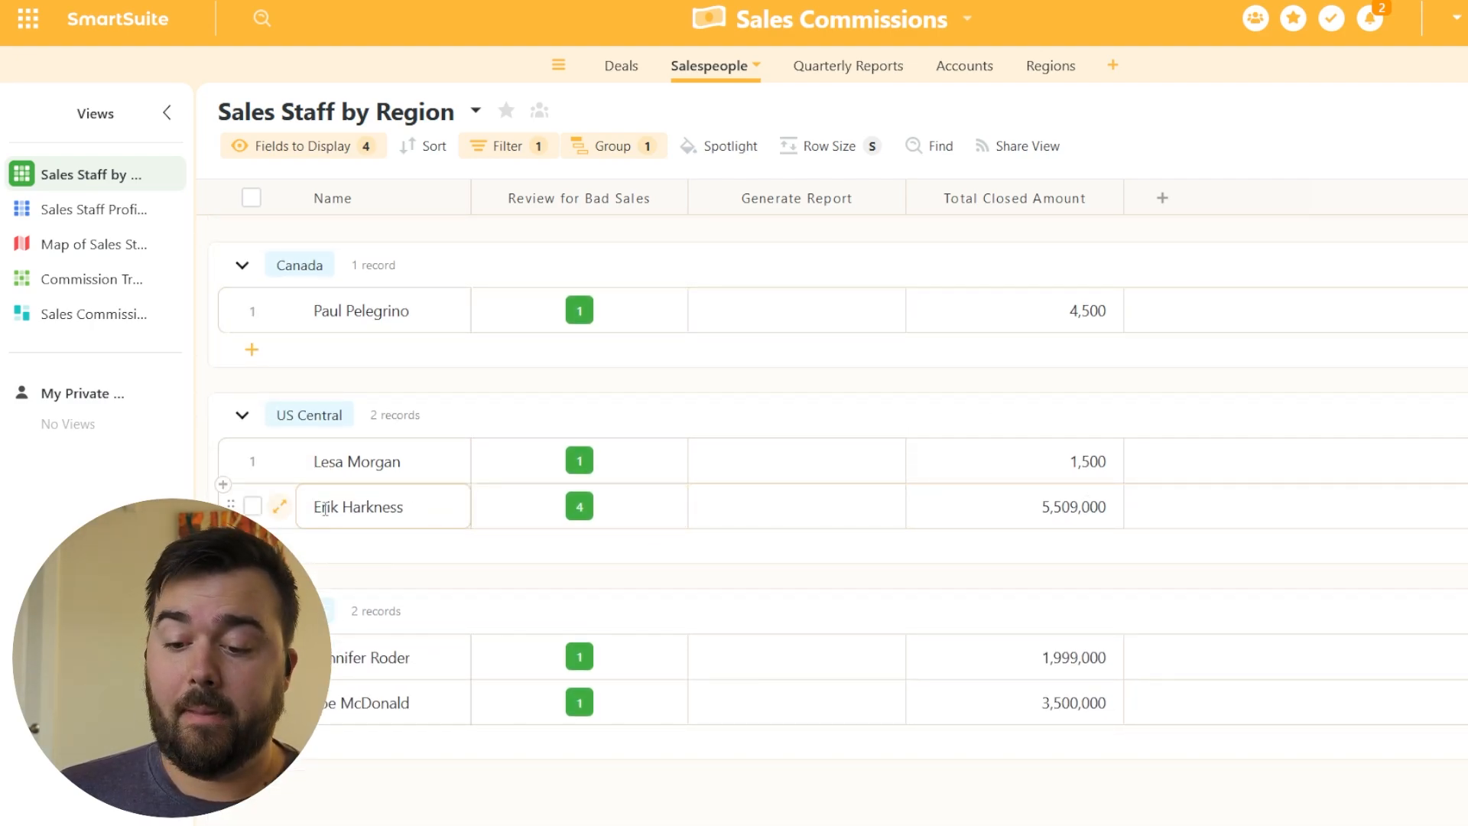
{"action": "scroll", "coordinate": [593, 441], "scroll_direction": "up", "scroll_amount": 5}
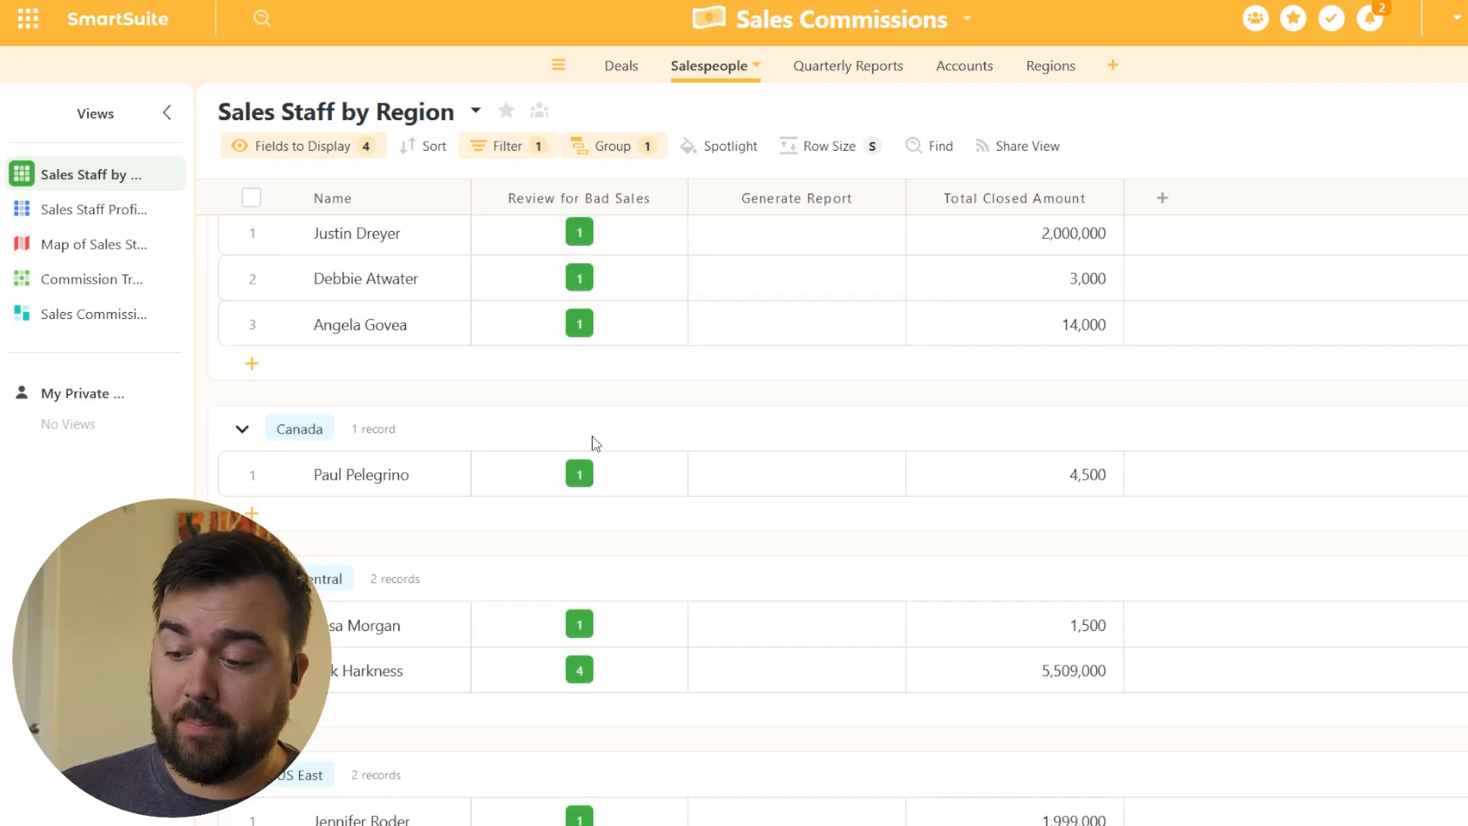
{"action": "scroll", "coordinate": [600, 442], "scroll_direction": "up", "scroll_amount": 1}
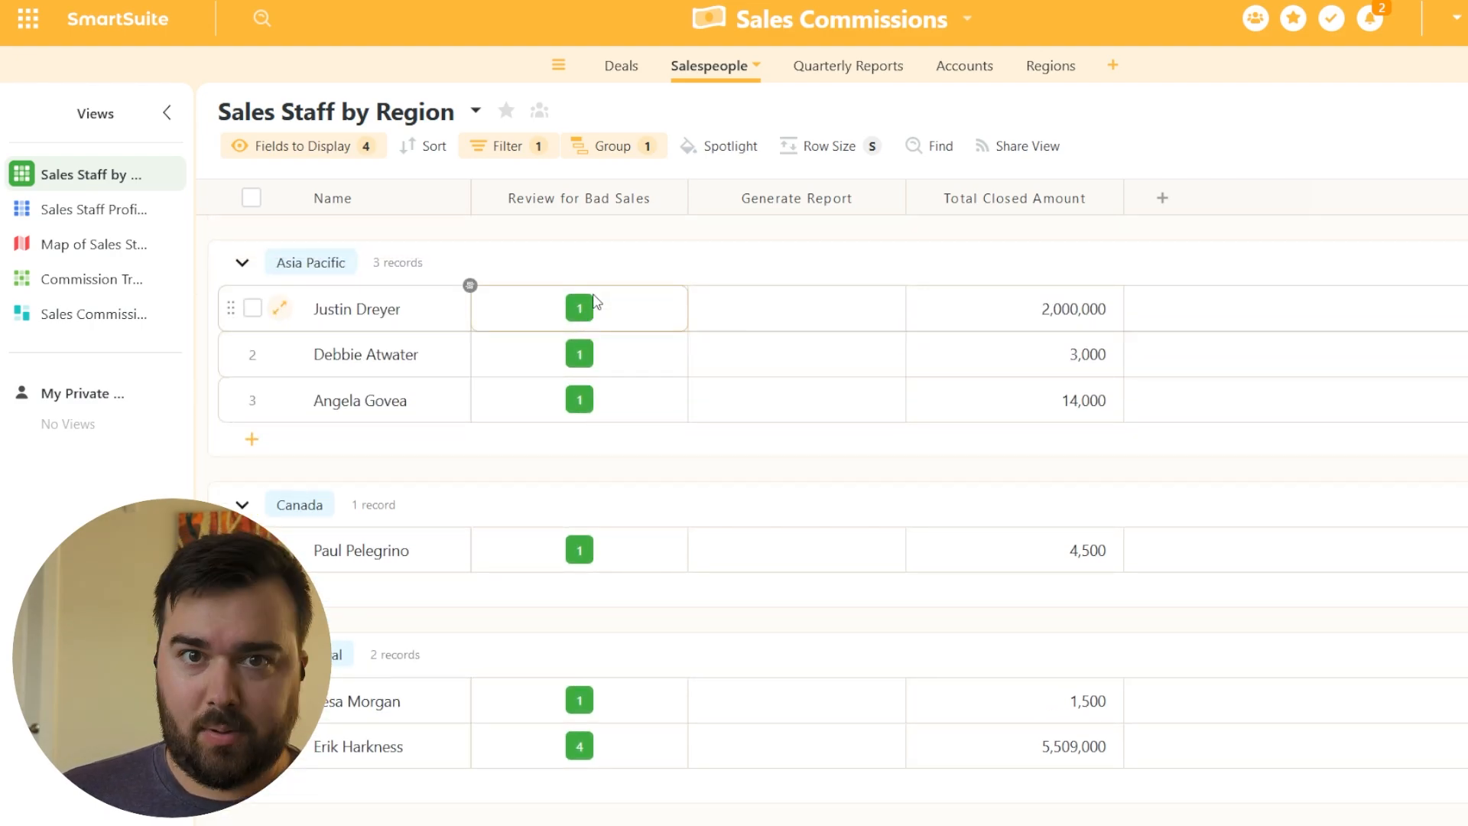
{"action": "scroll", "coordinate": [608, 320], "scroll_direction": "down", "scroll_amount": 6}
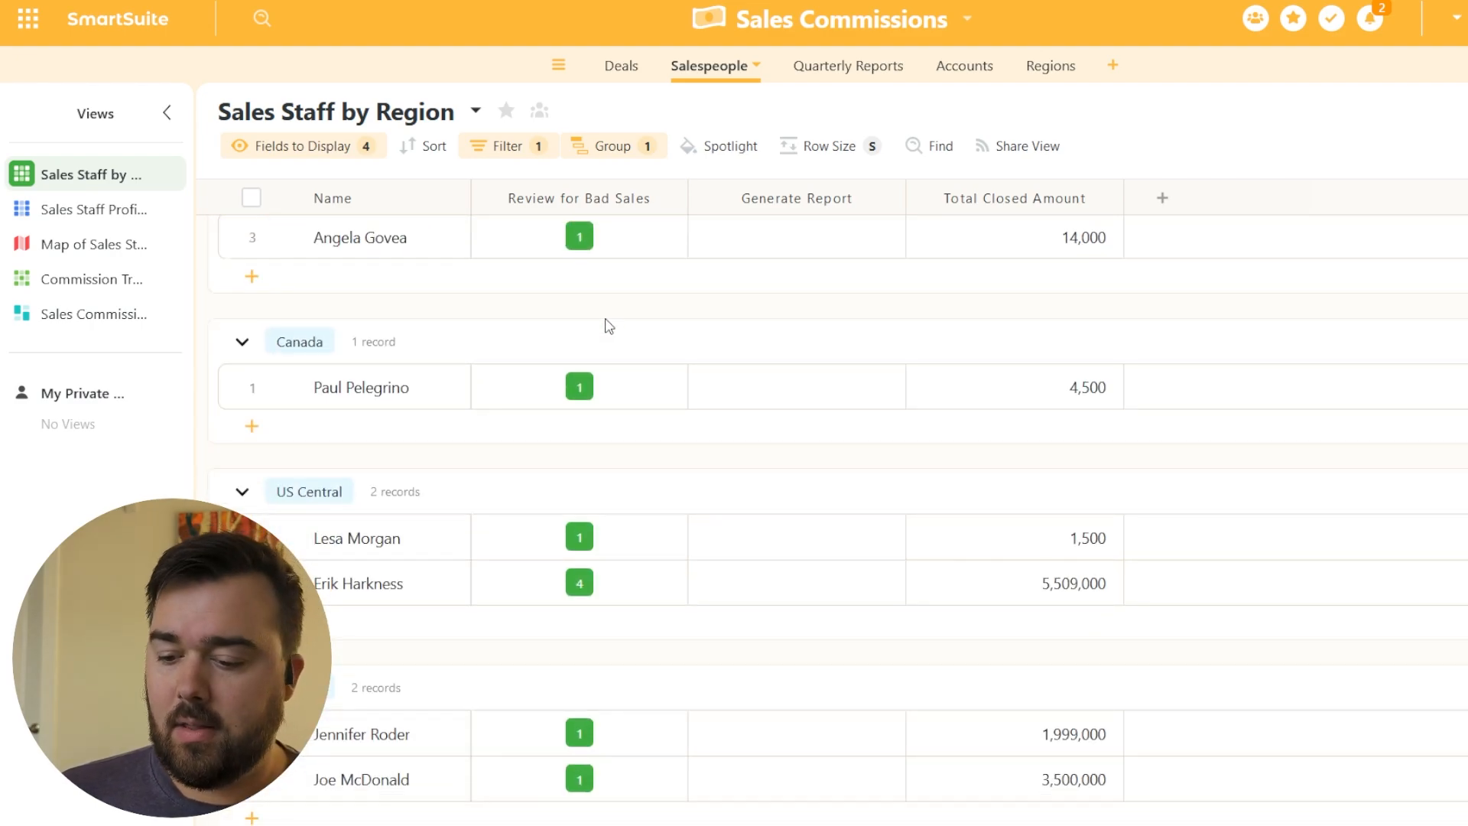
Step: View the Review for Bad Sales records of the second salesperson in the US Central group, and close the list
{"action": "left_click", "coordinate": [1015, 516]}
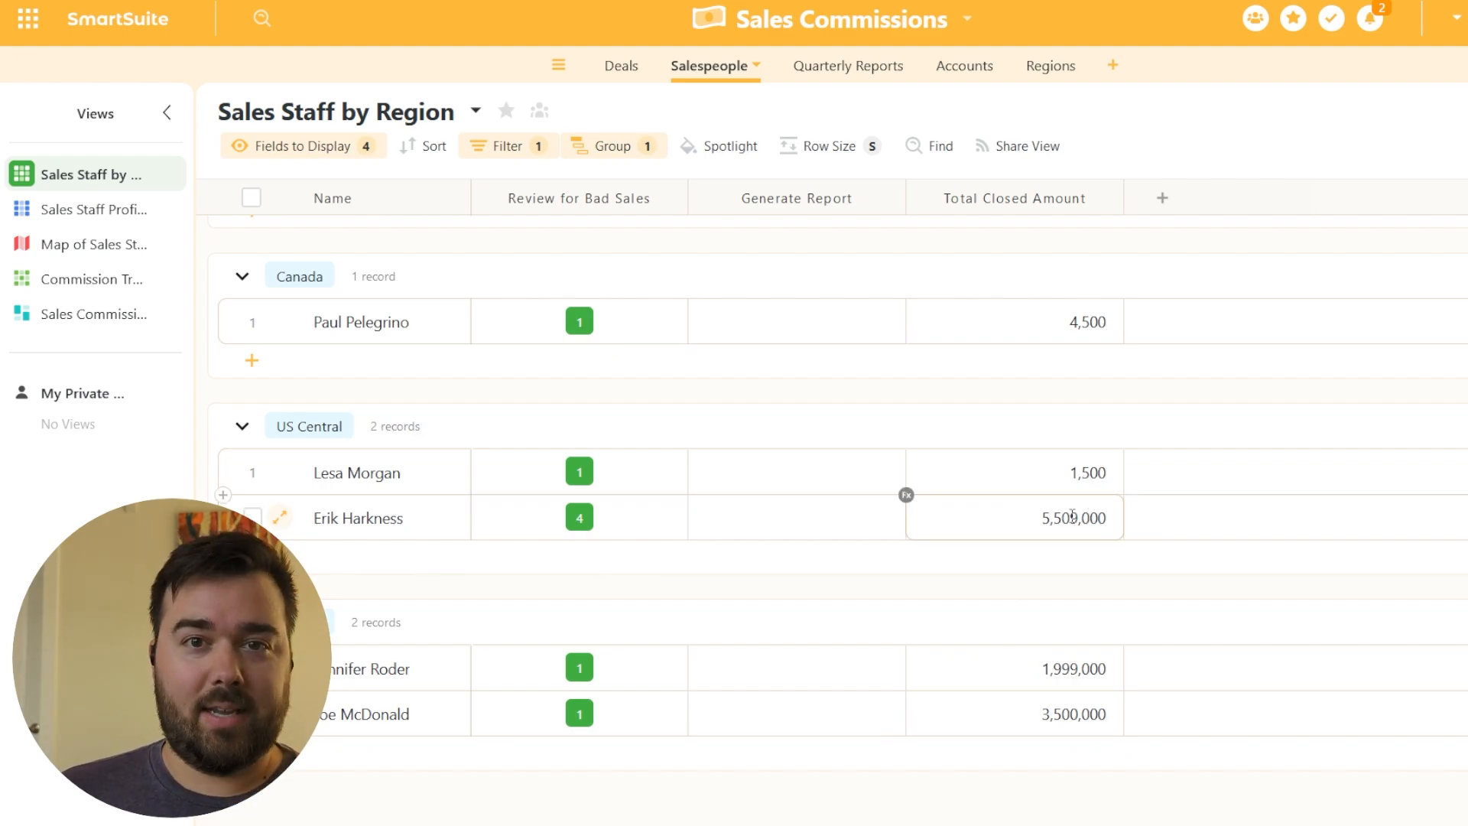
{"action": "left_click", "coordinate": [614, 527]}
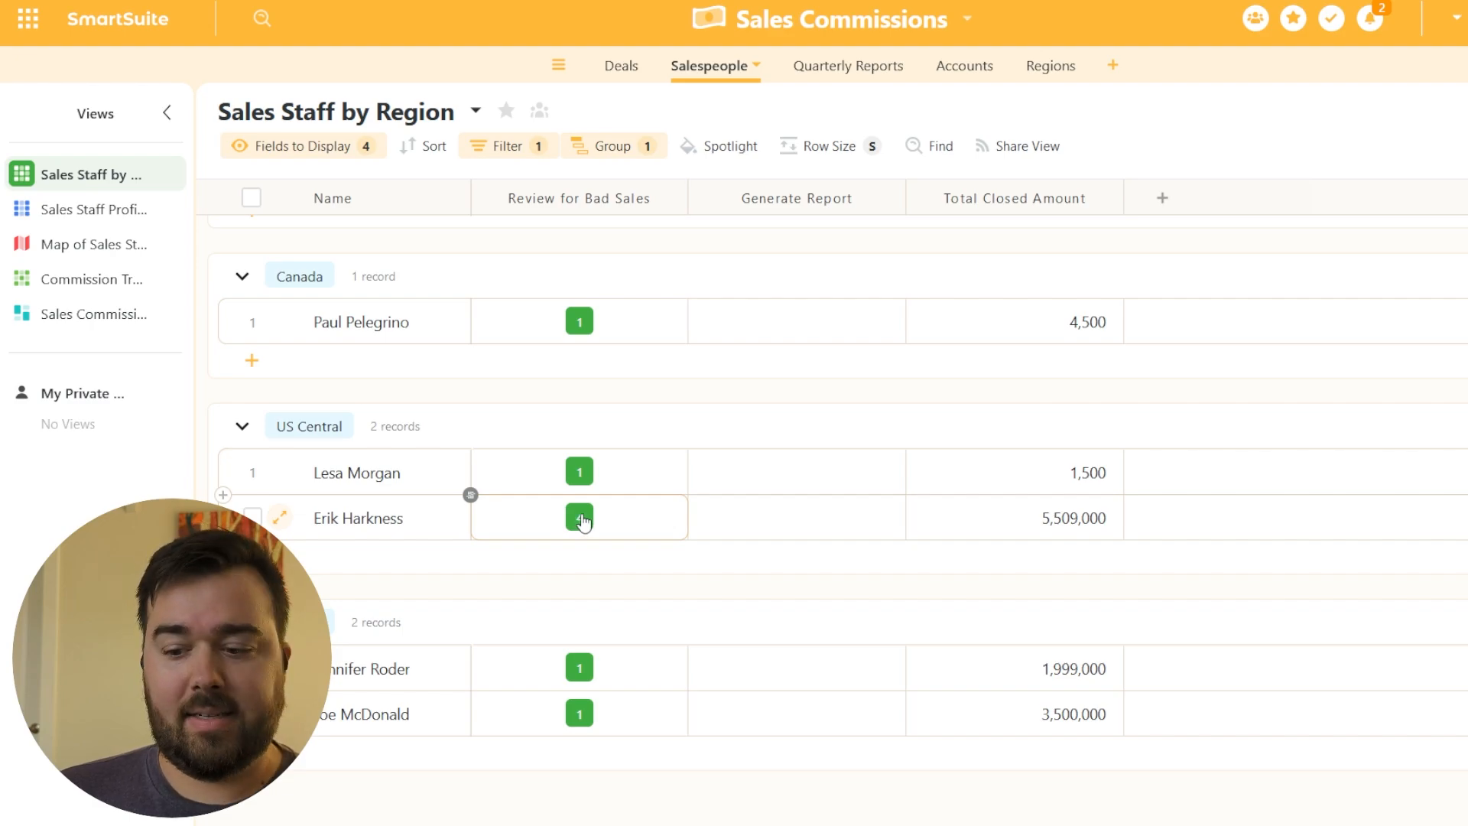
{"action": "left_click", "coordinate": [580, 520]}
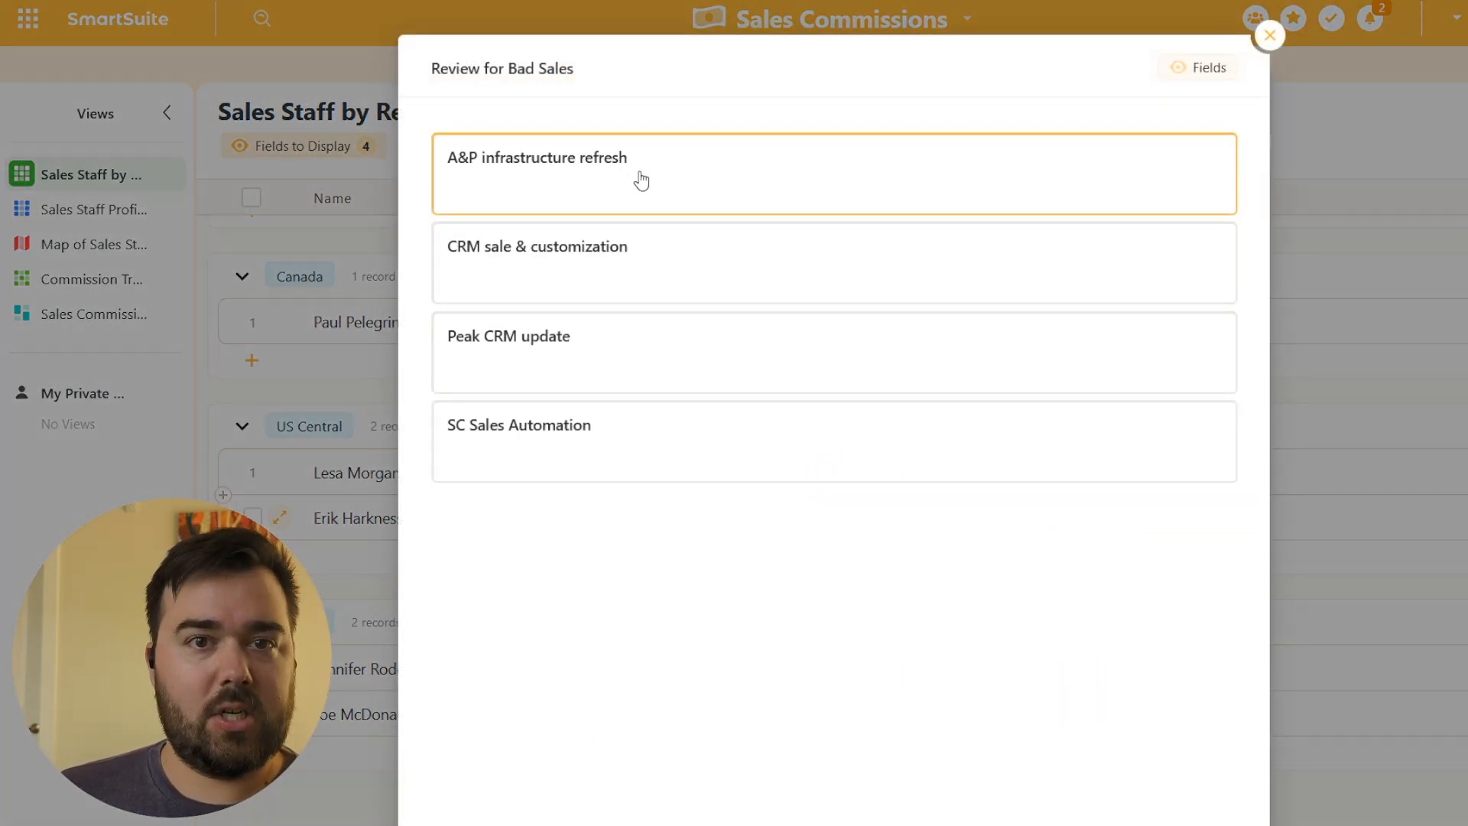
{"action": "left_click", "coordinate": [1268, 37]}
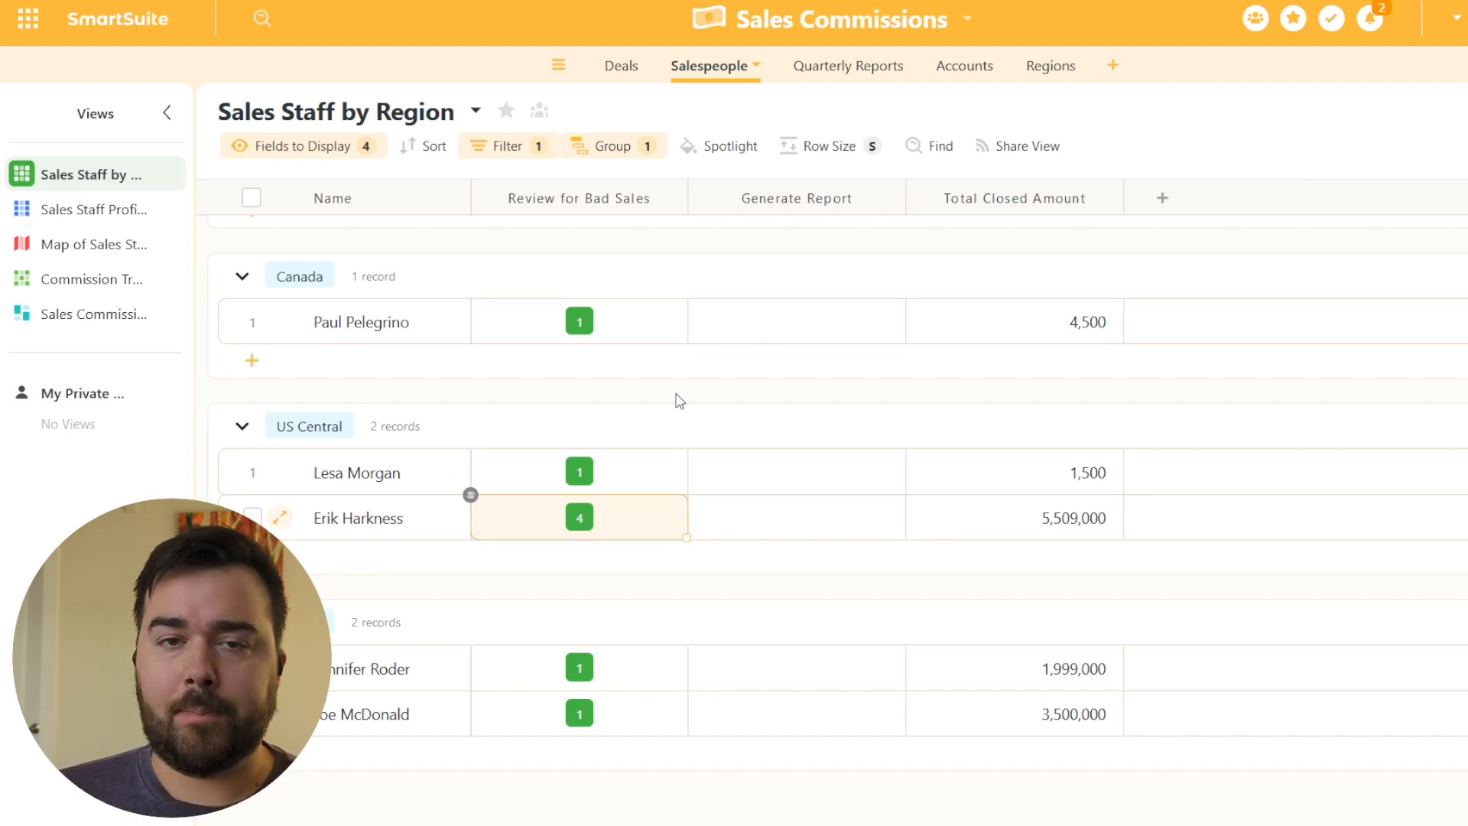
{"action": "mouse_move", "coordinate": [667, 365]}
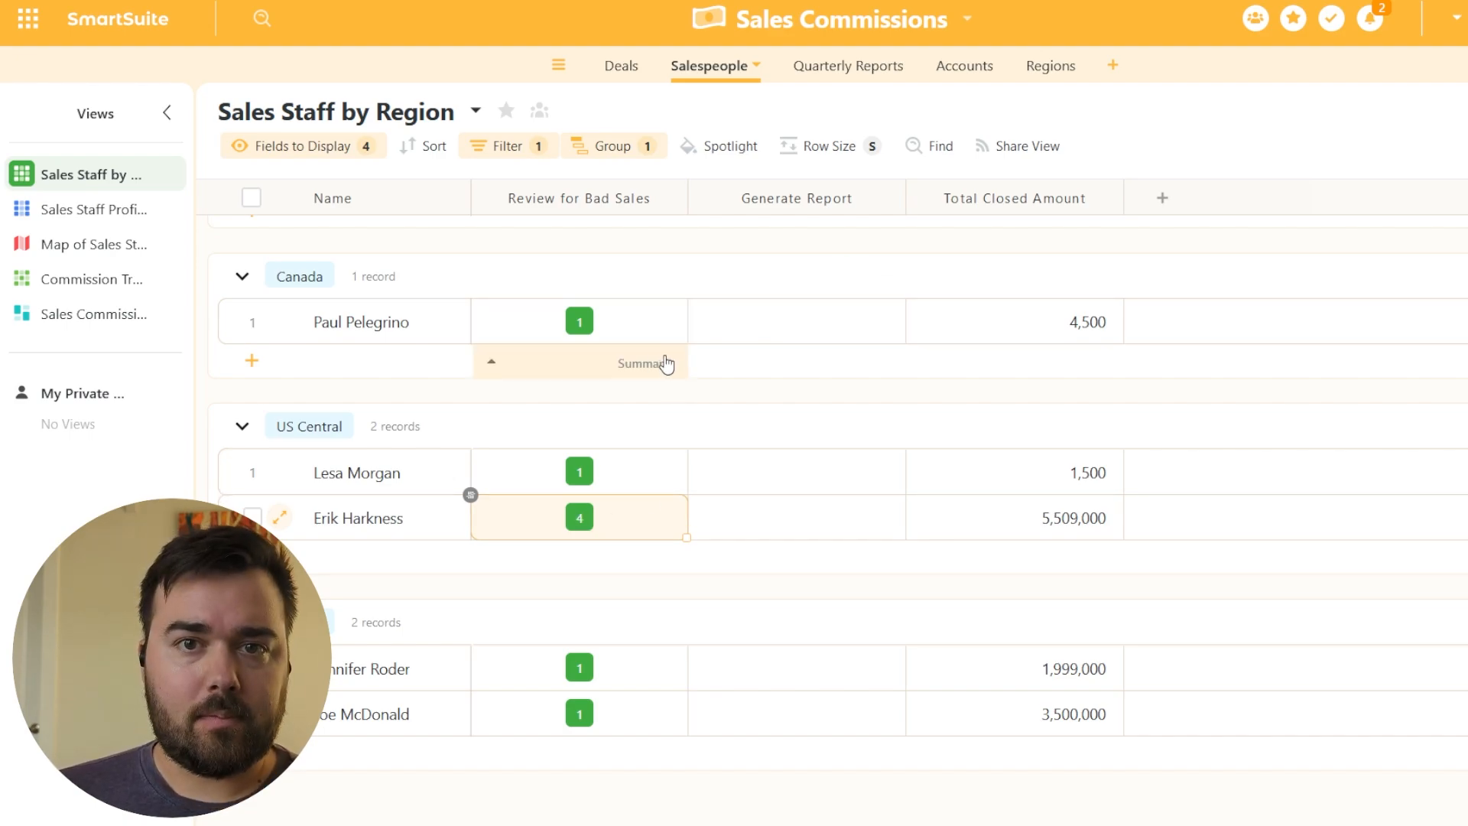
Step: Open the Salespeople table's New Document template in the Document Designer and look through the fields available for it
{"action": "left_click", "coordinate": [756, 75]}
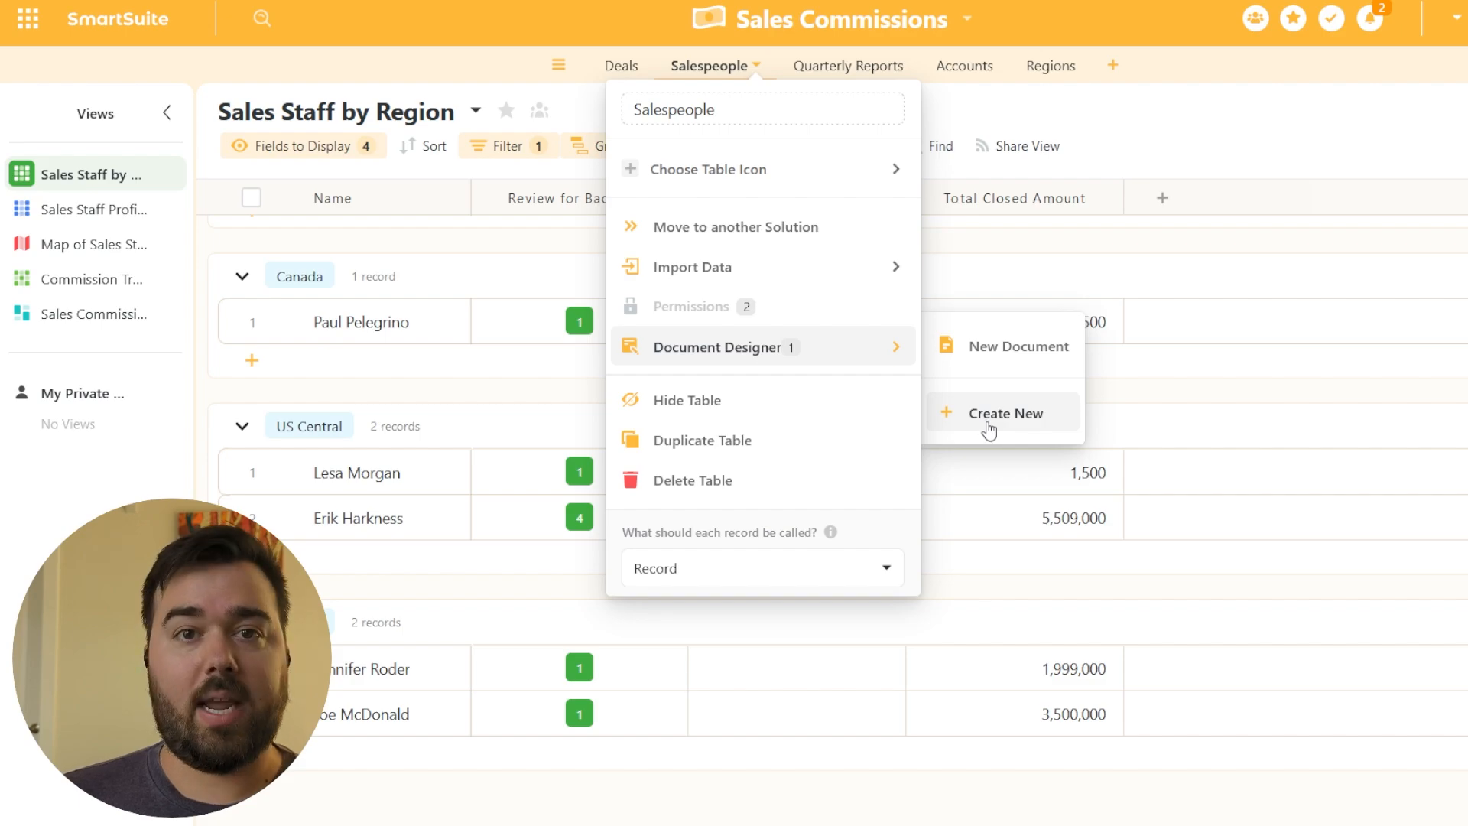
{"action": "left_click", "coordinate": [986, 352]}
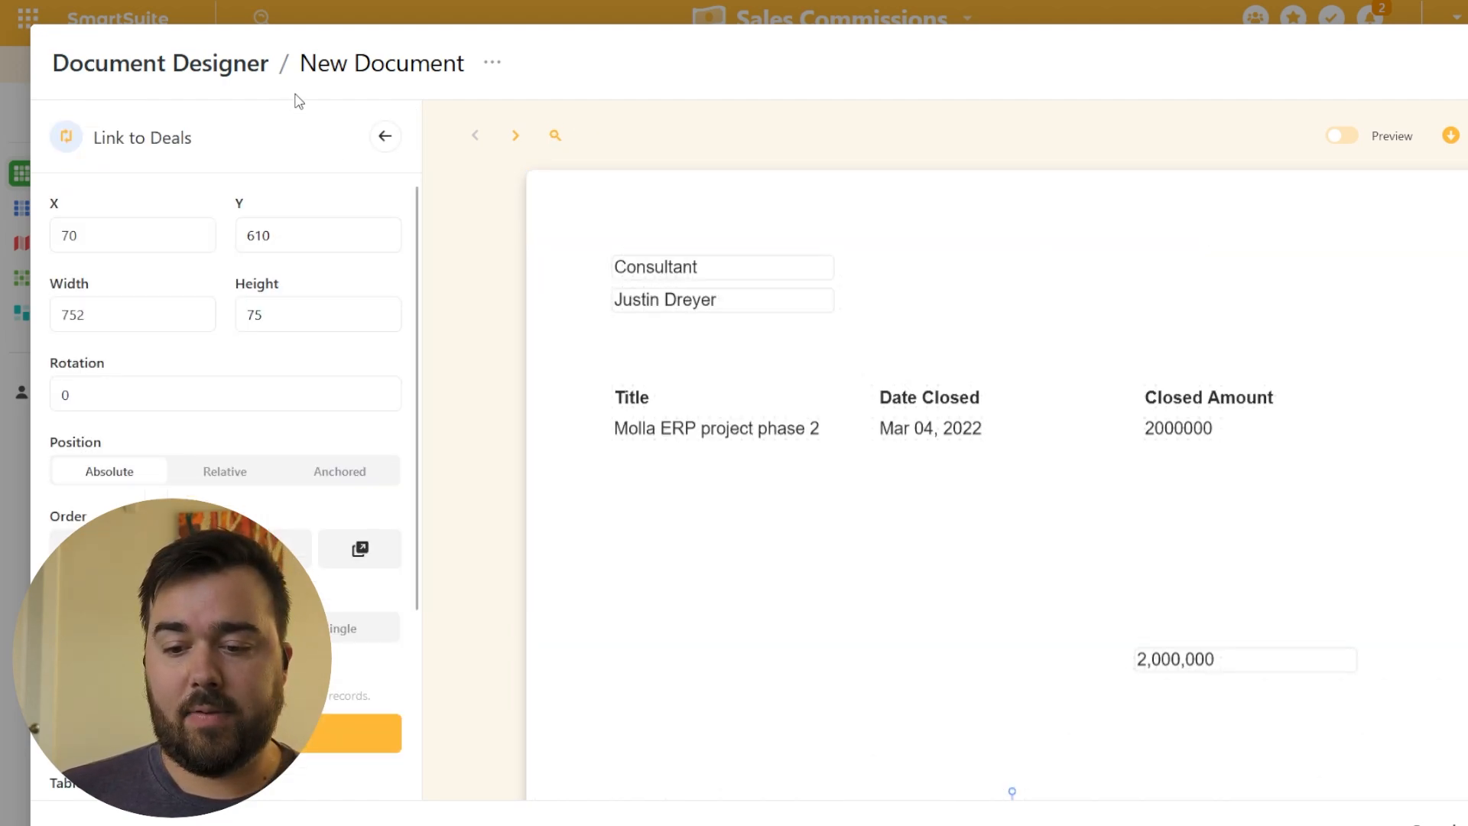
{"action": "left_click", "coordinate": [380, 135]}
{"action": "scroll", "coordinate": [306, 229], "scroll_direction": "down", "scroll_amount": 2}
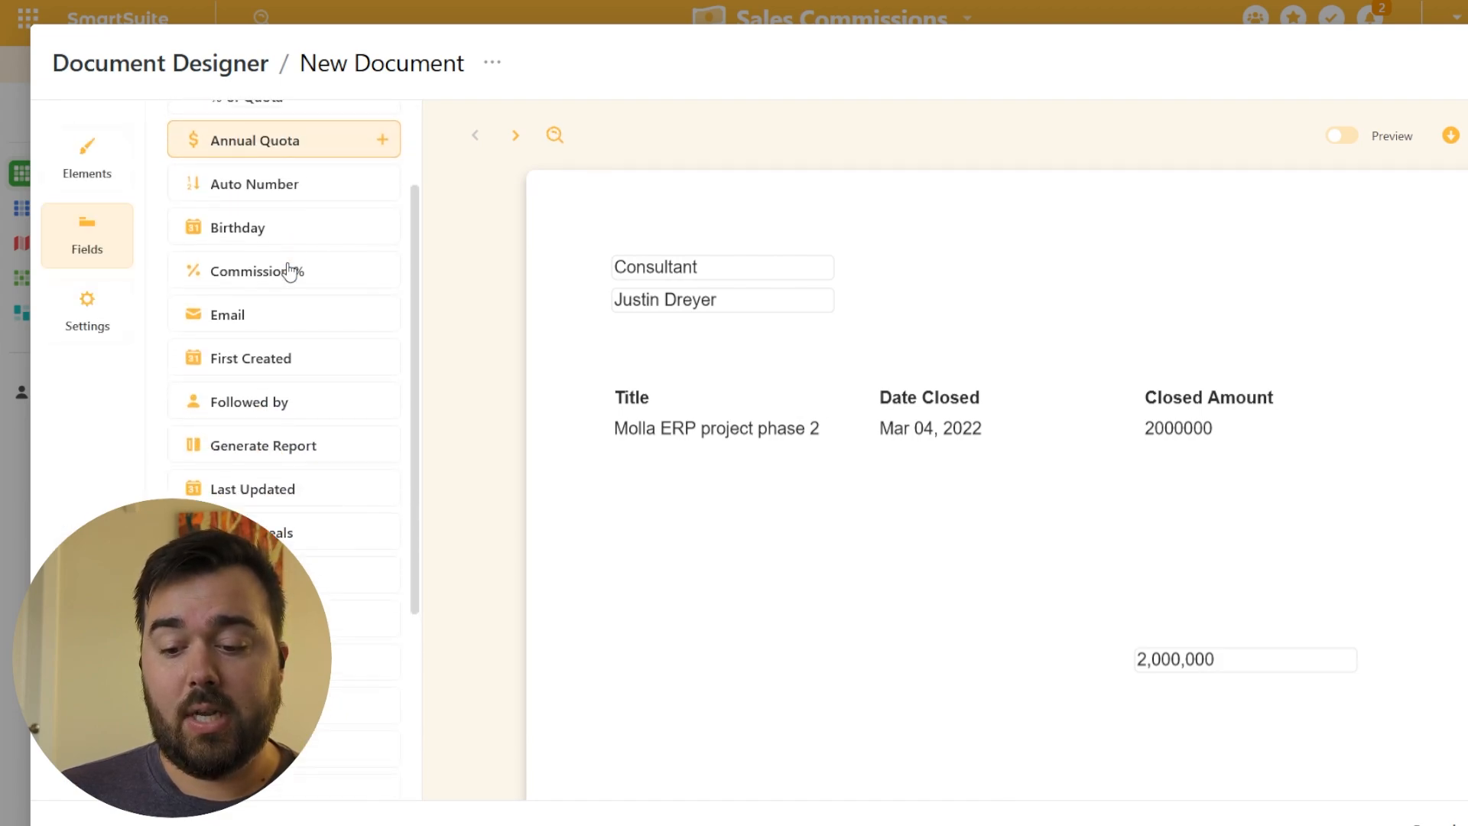
{"action": "scroll", "coordinate": [302, 283], "scroll_direction": "down", "scroll_amount": 2}
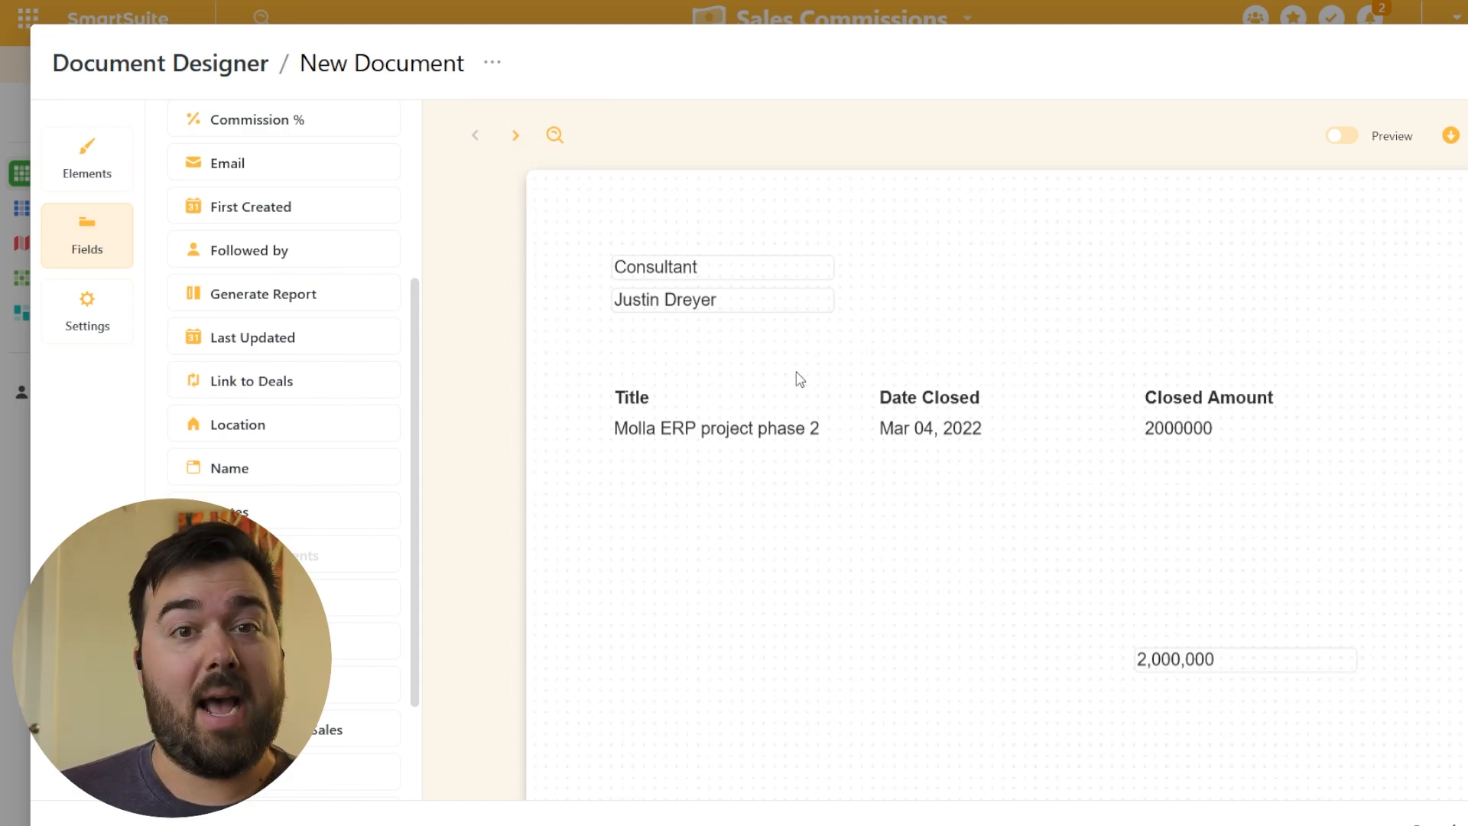
Step: Add a horizontal line beneath the consultant's name at X 80, Y 150 and stretch it across the page content
{"action": "left_click", "coordinate": [80, 153]}
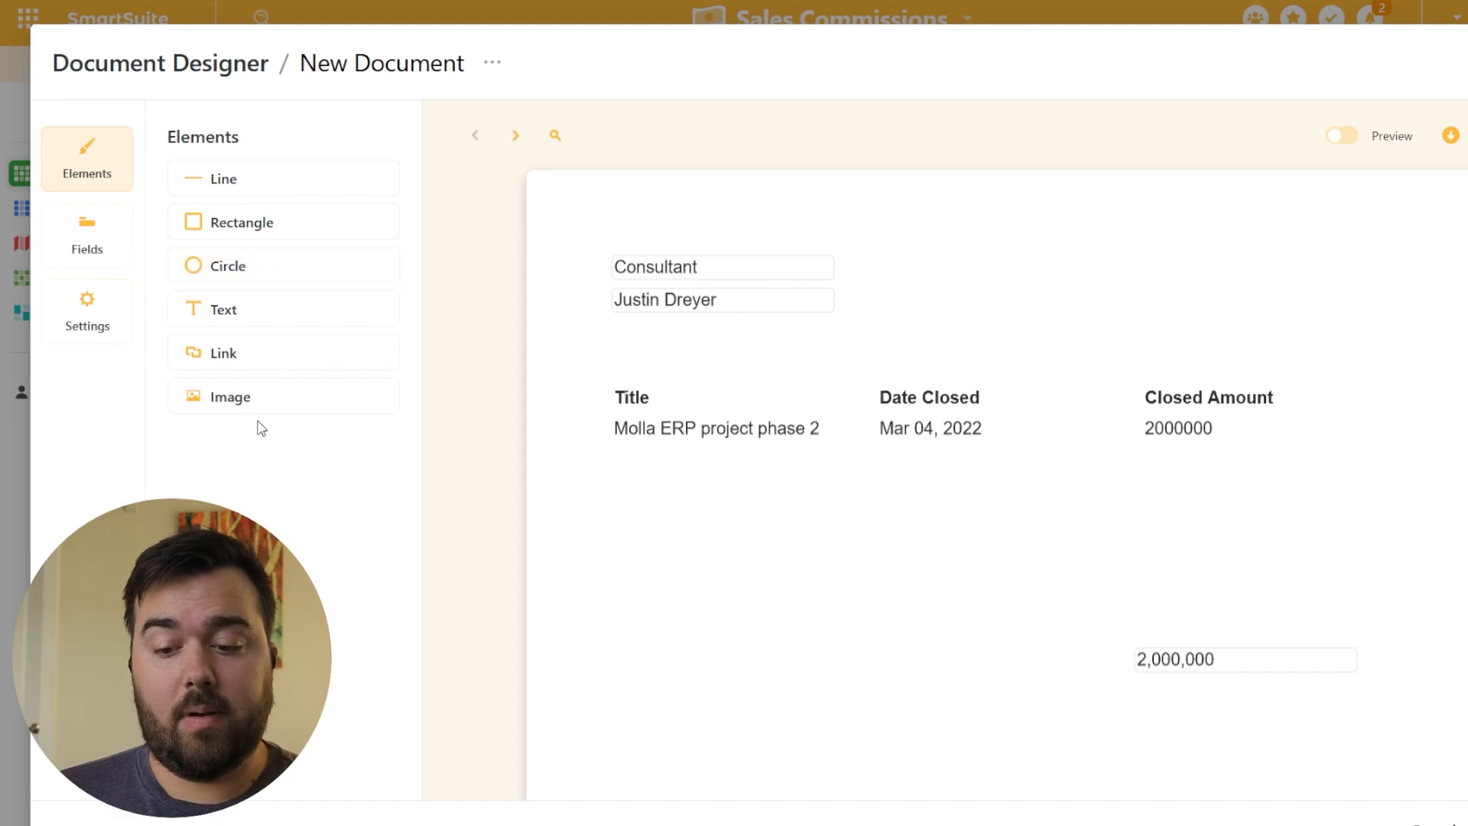
{"action": "left_click", "coordinate": [263, 183]}
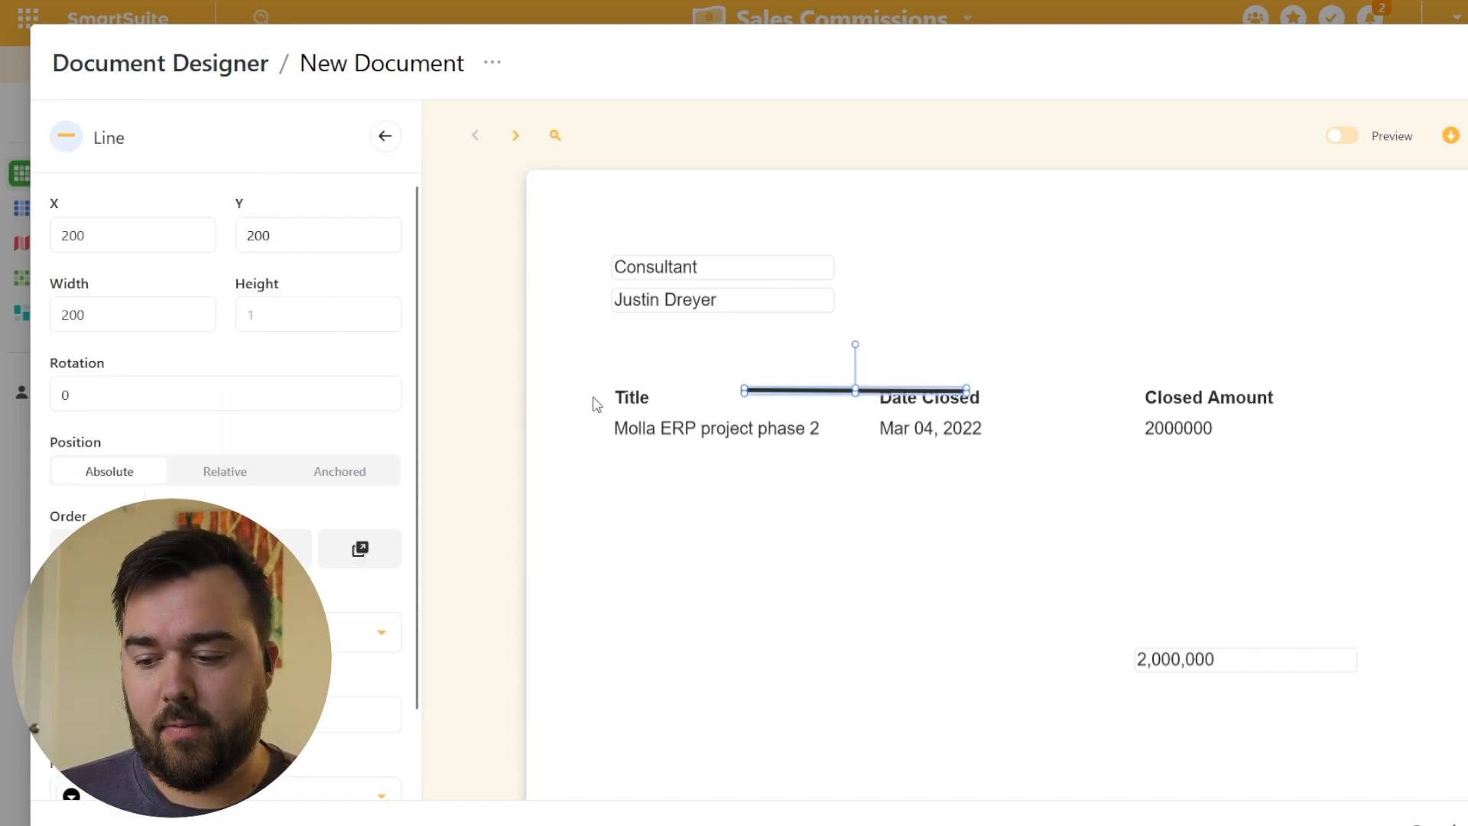
{"action": "left_click_drag", "start_coordinate": [803, 390], "coordinate": [671, 336]}
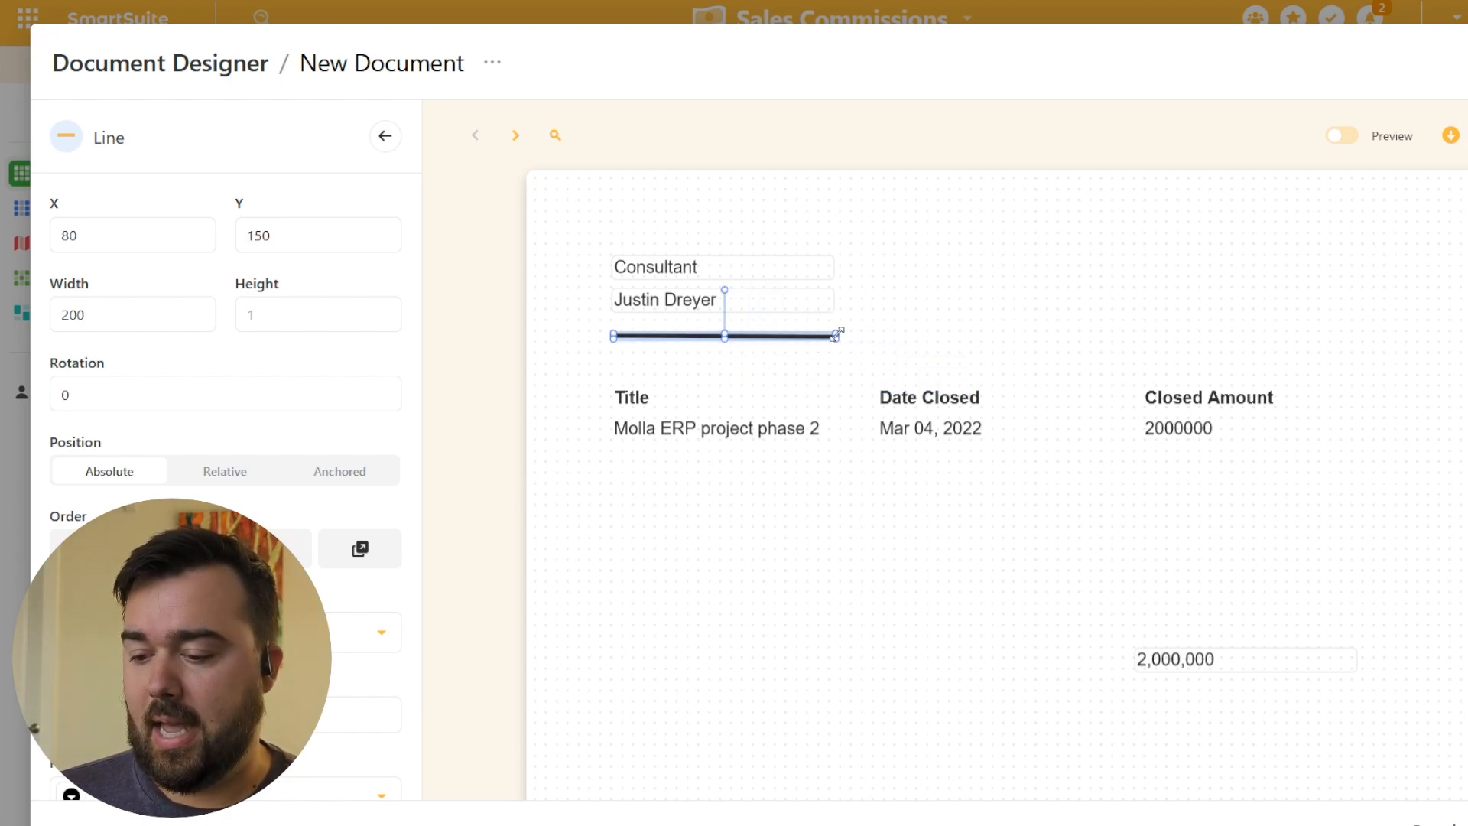
{"action": "left_click_drag", "start_coordinate": [837, 334], "coordinate": [1437, 335]}
{"action": "left_click", "coordinate": [1026, 393]}
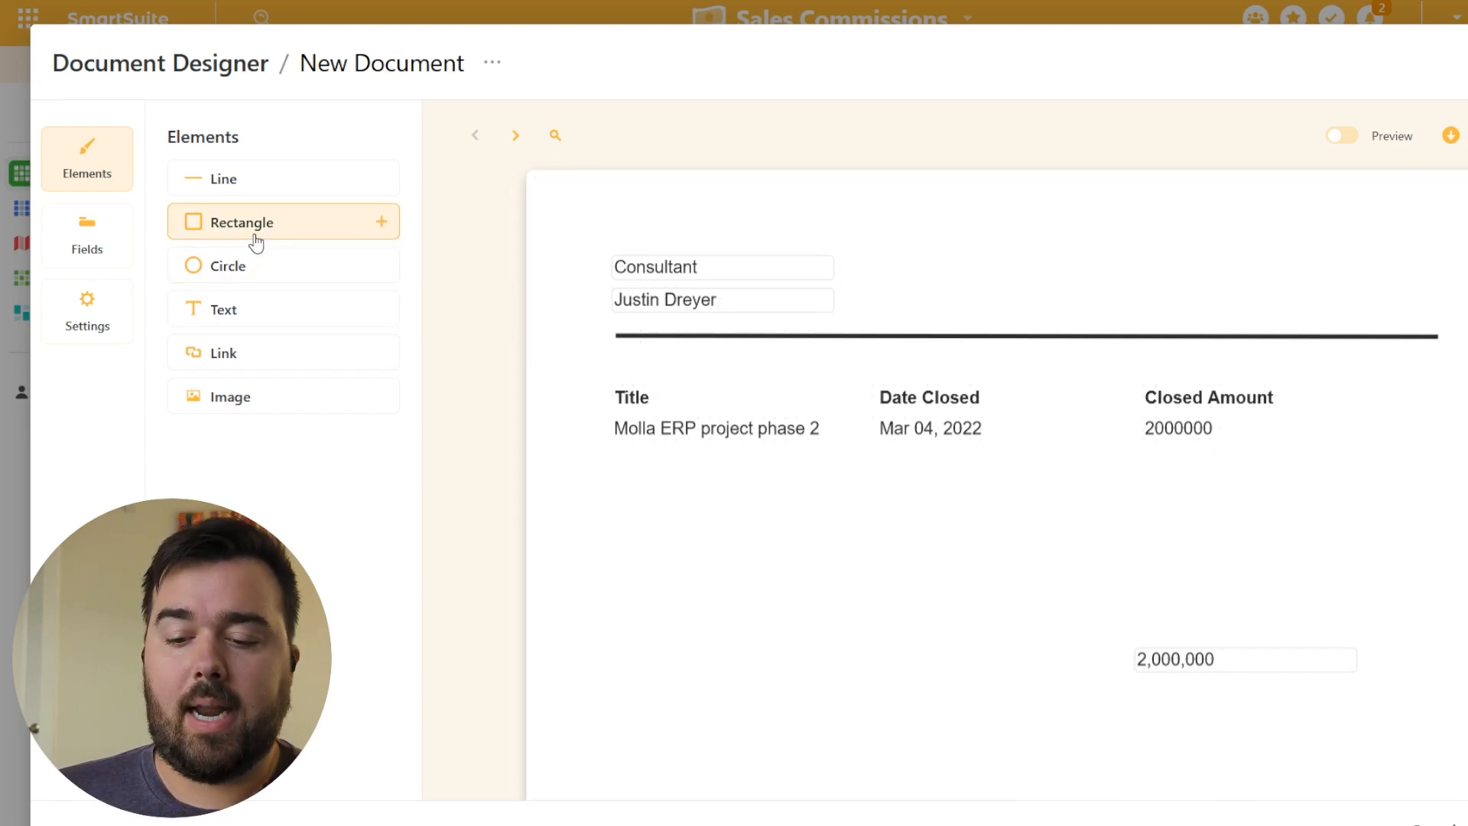
Step: Add a text element reading "Good Sales" between the horizontal line and the upper deals table
{"action": "left_click", "coordinate": [263, 313]}
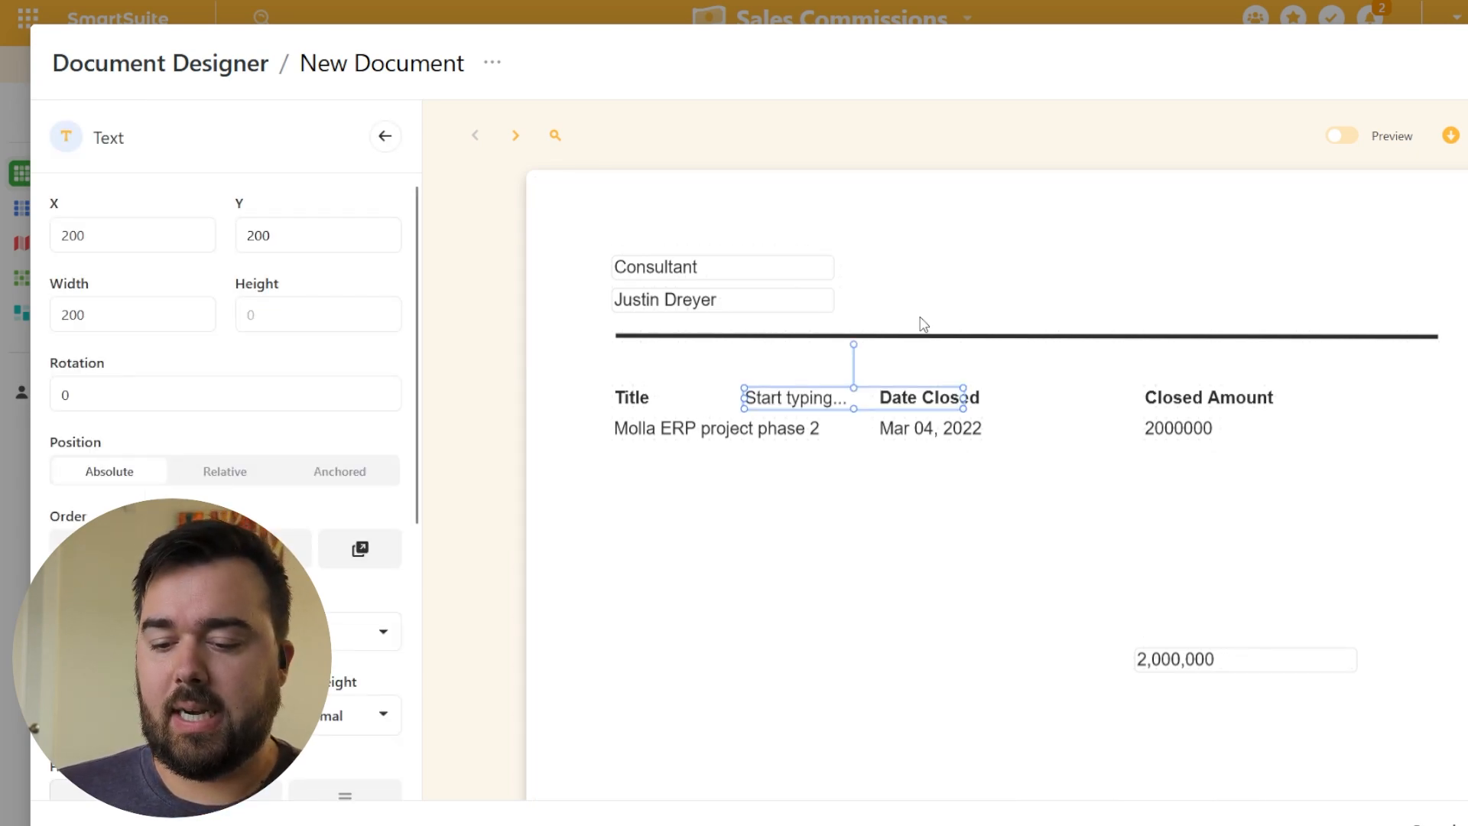
{"action": "left_click_drag", "start_coordinate": [843, 398], "coordinate": [714, 366]}
{"action": "scroll", "coordinate": [256, 447], "scroll_direction": "down", "scroll_amount": 5}
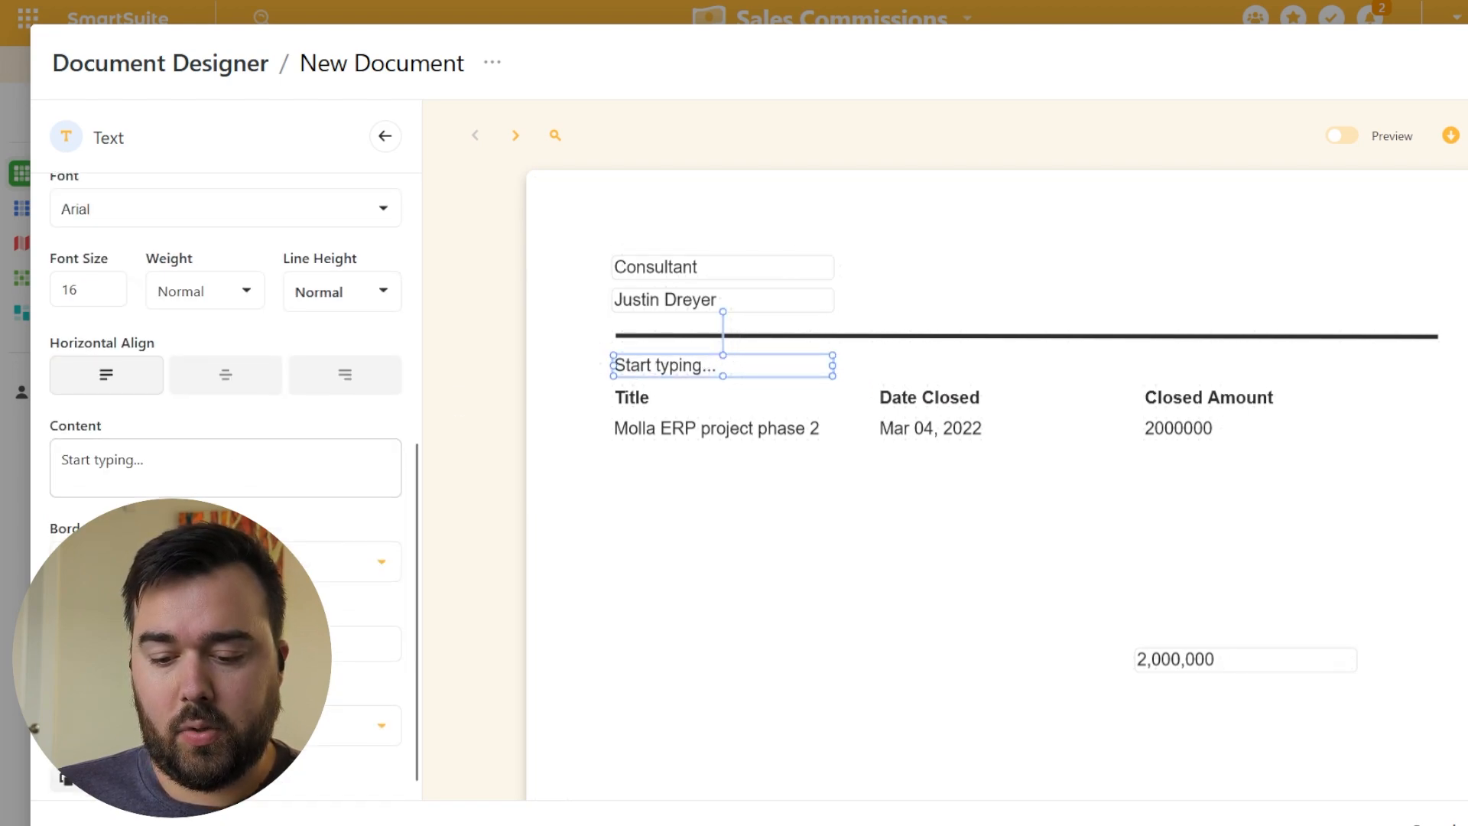
{"action": "double_click", "coordinate": [169, 469]}
{"action": "triple_click", "coordinate": [166, 469]}
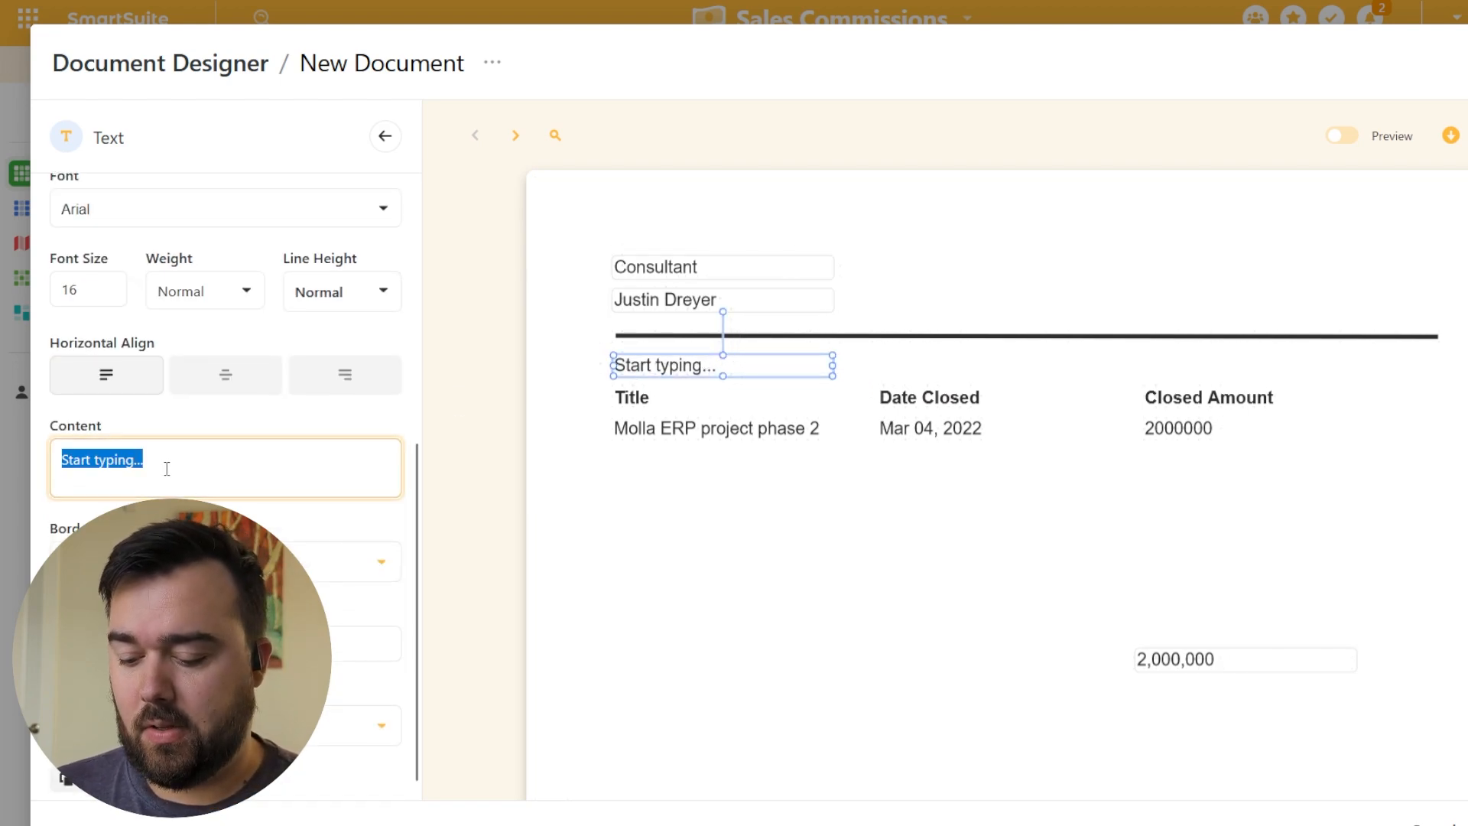
{"action": "type", "text": "Good Sales"}
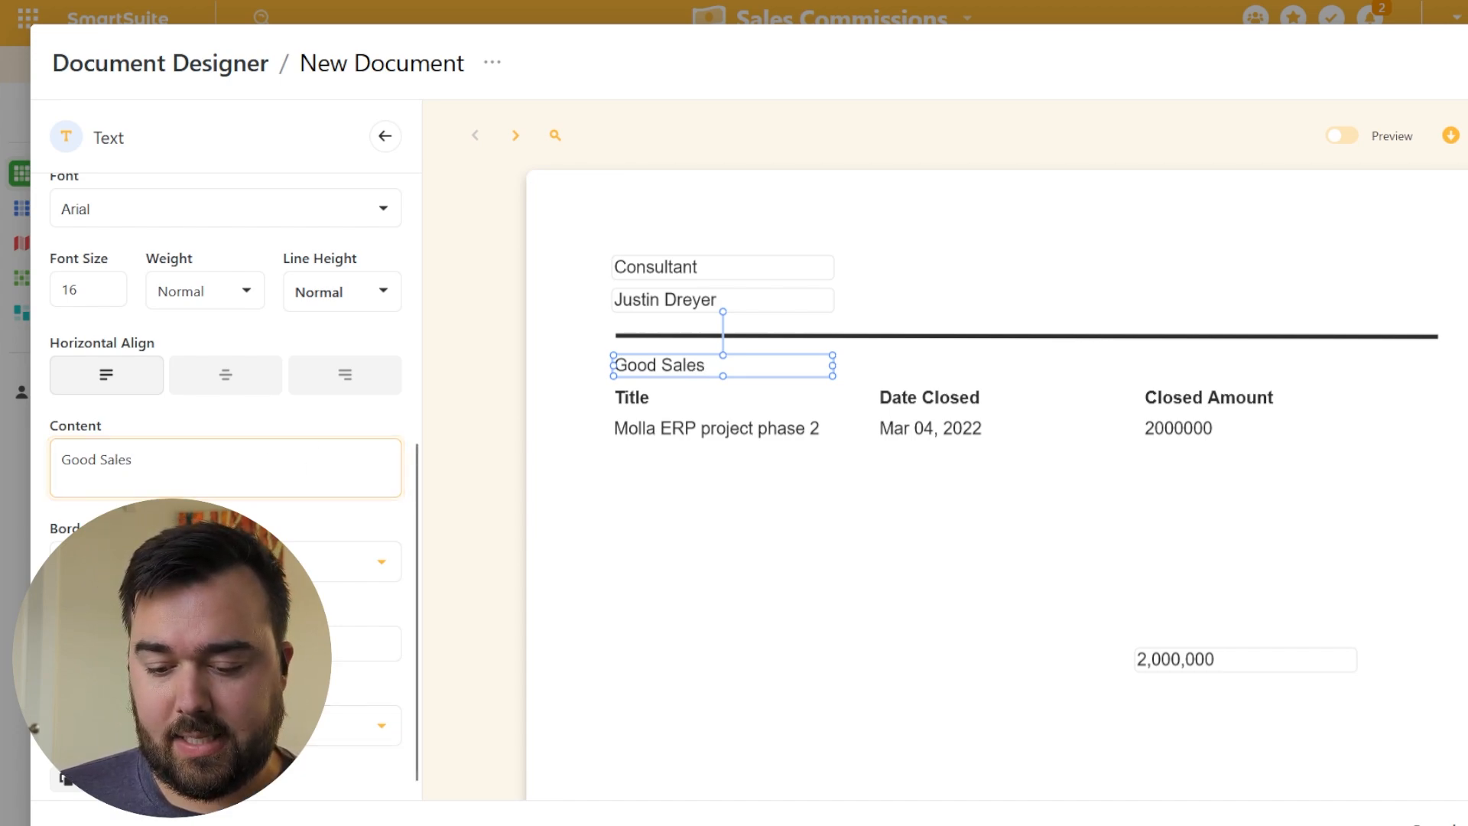
Step: Duplicate the "Good Sales" text above the lower deals table and change the copy to "Bad Sales"
{"action": "left_click_drag", "start_coordinate": [795, 371], "coordinate": [691, 760]}
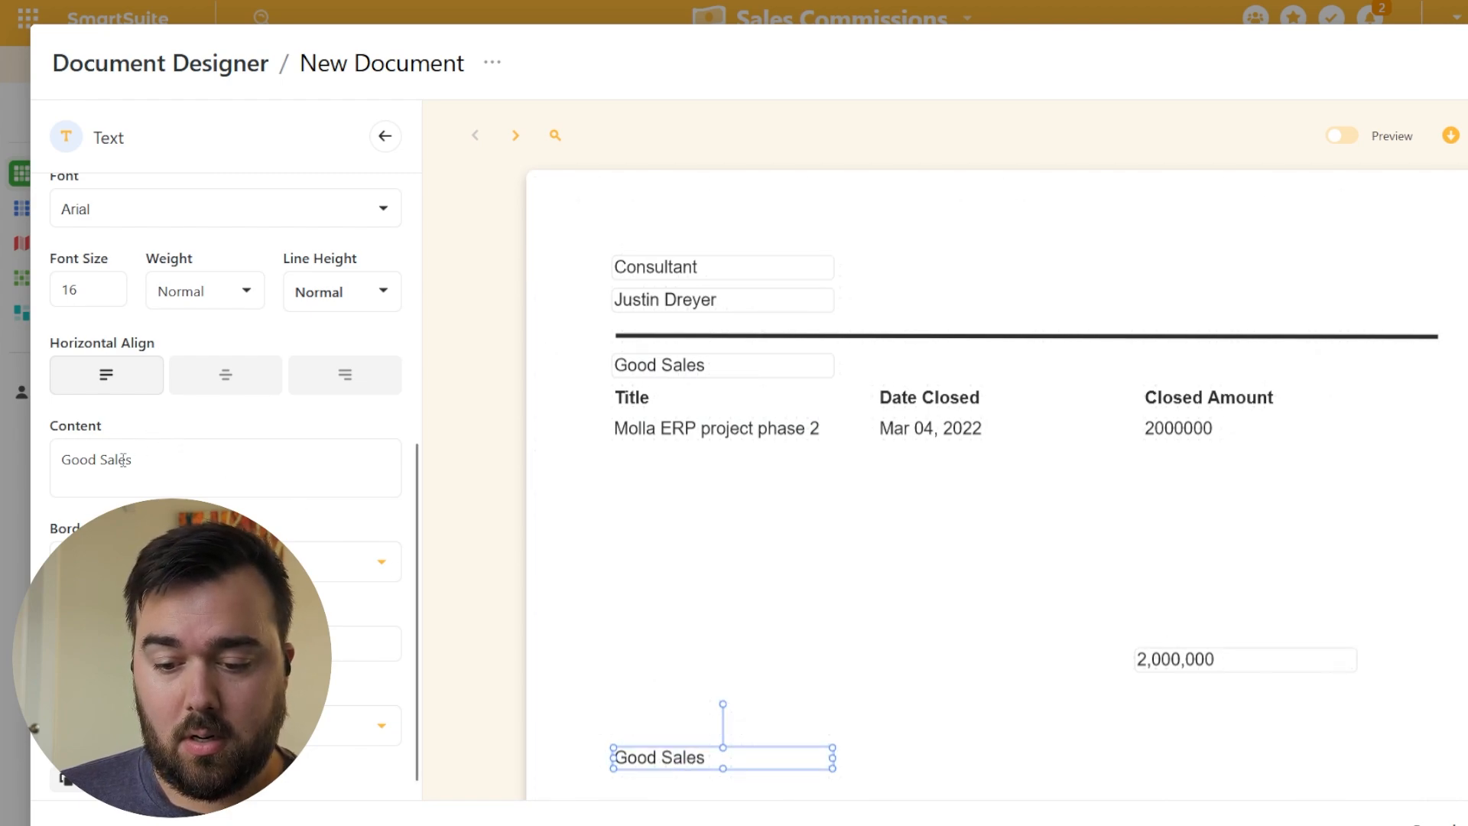
{"action": "left_click", "coordinate": [220, 468]}
{"action": "key", "text": "ctrl+a"}
{"action": "type", "text": "Ba"}
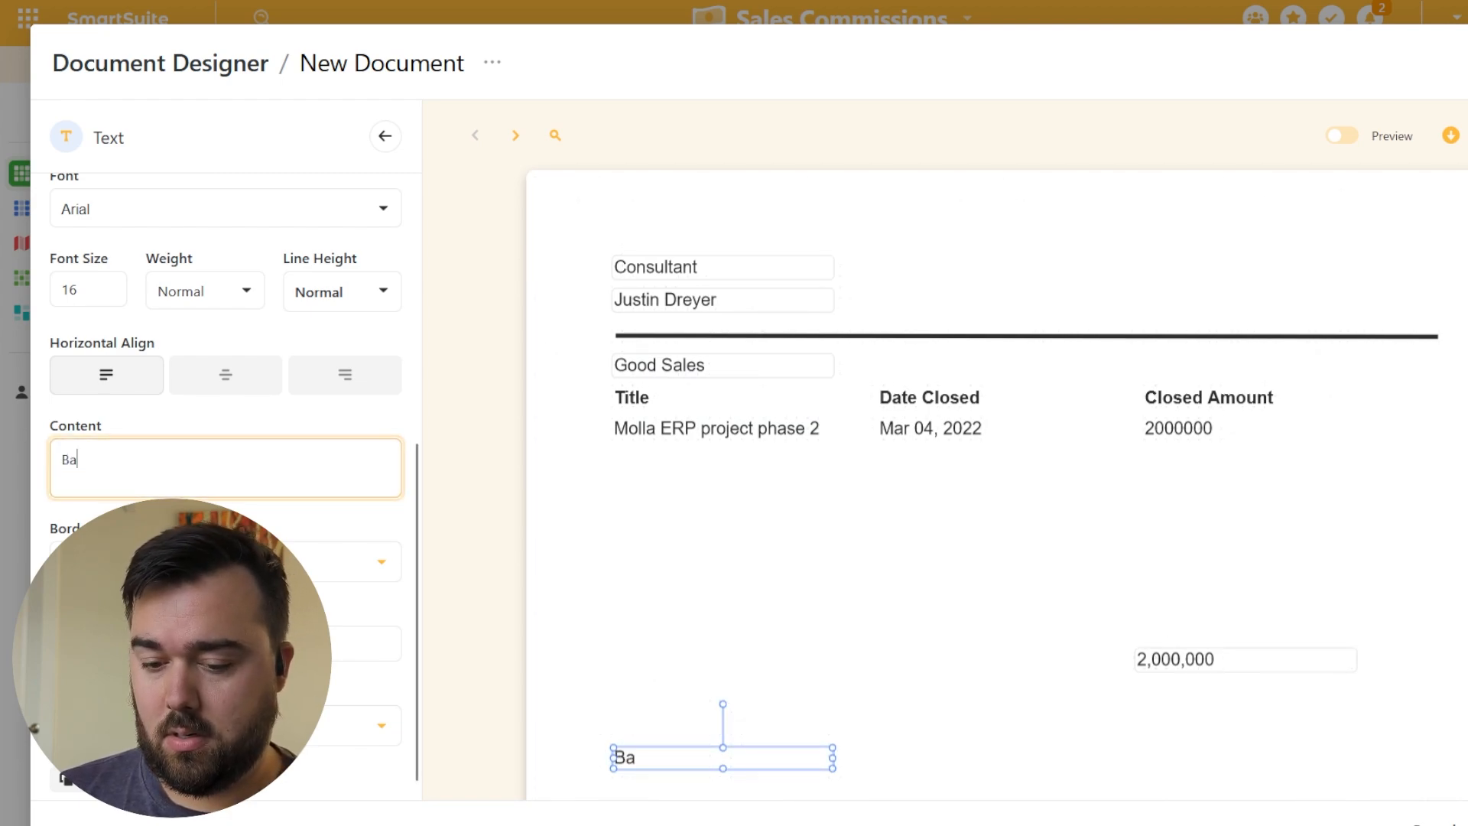
{"action": "type", "text": "d Sales"}
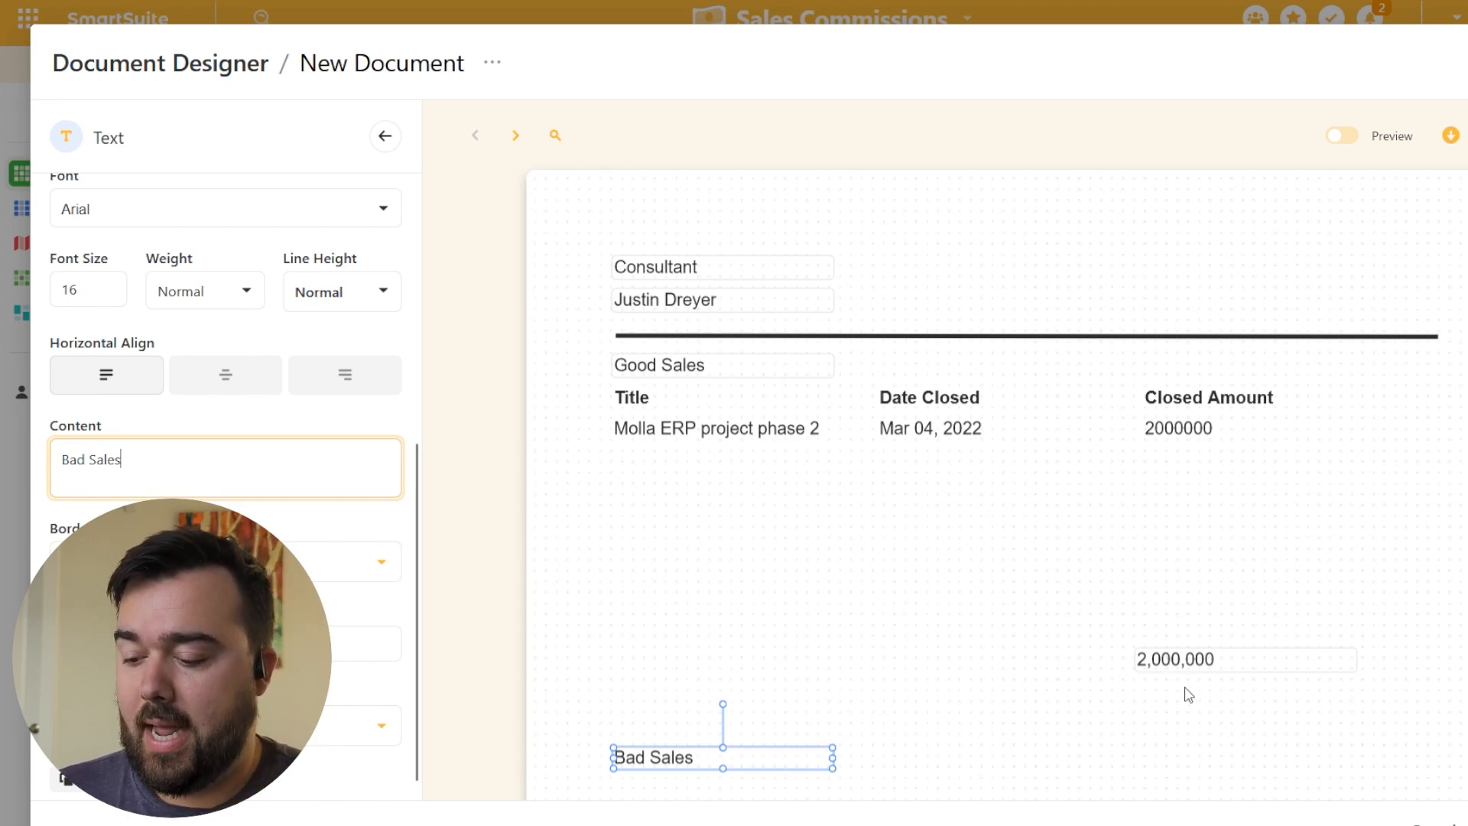
{"action": "left_click", "coordinate": [381, 141]}
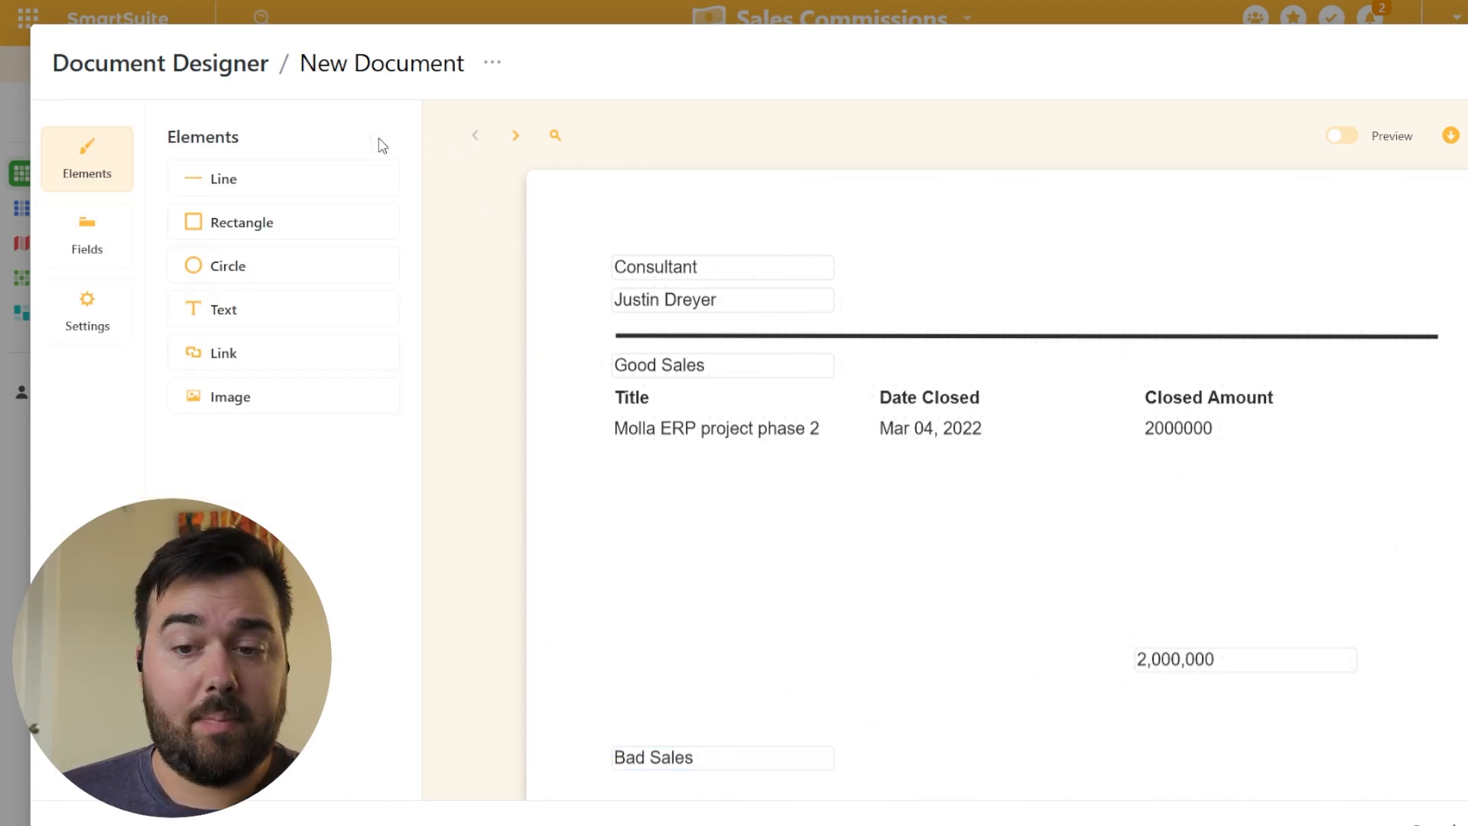
Step: Open the field list and inspect the Total Closed Amount field placed on the page
{"action": "left_click", "coordinate": [114, 222]}
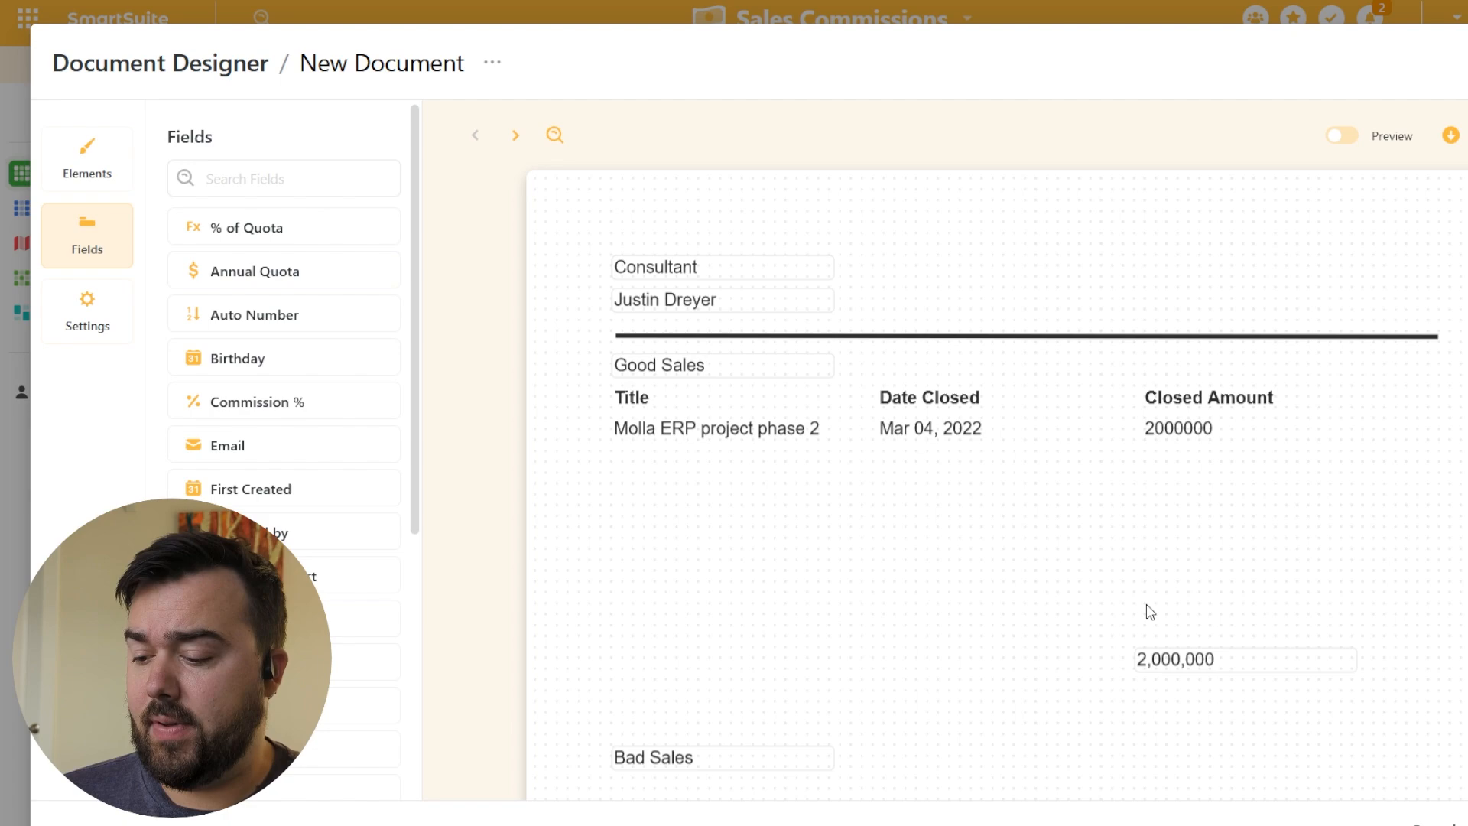
{"action": "left_click", "coordinate": [1183, 662]}
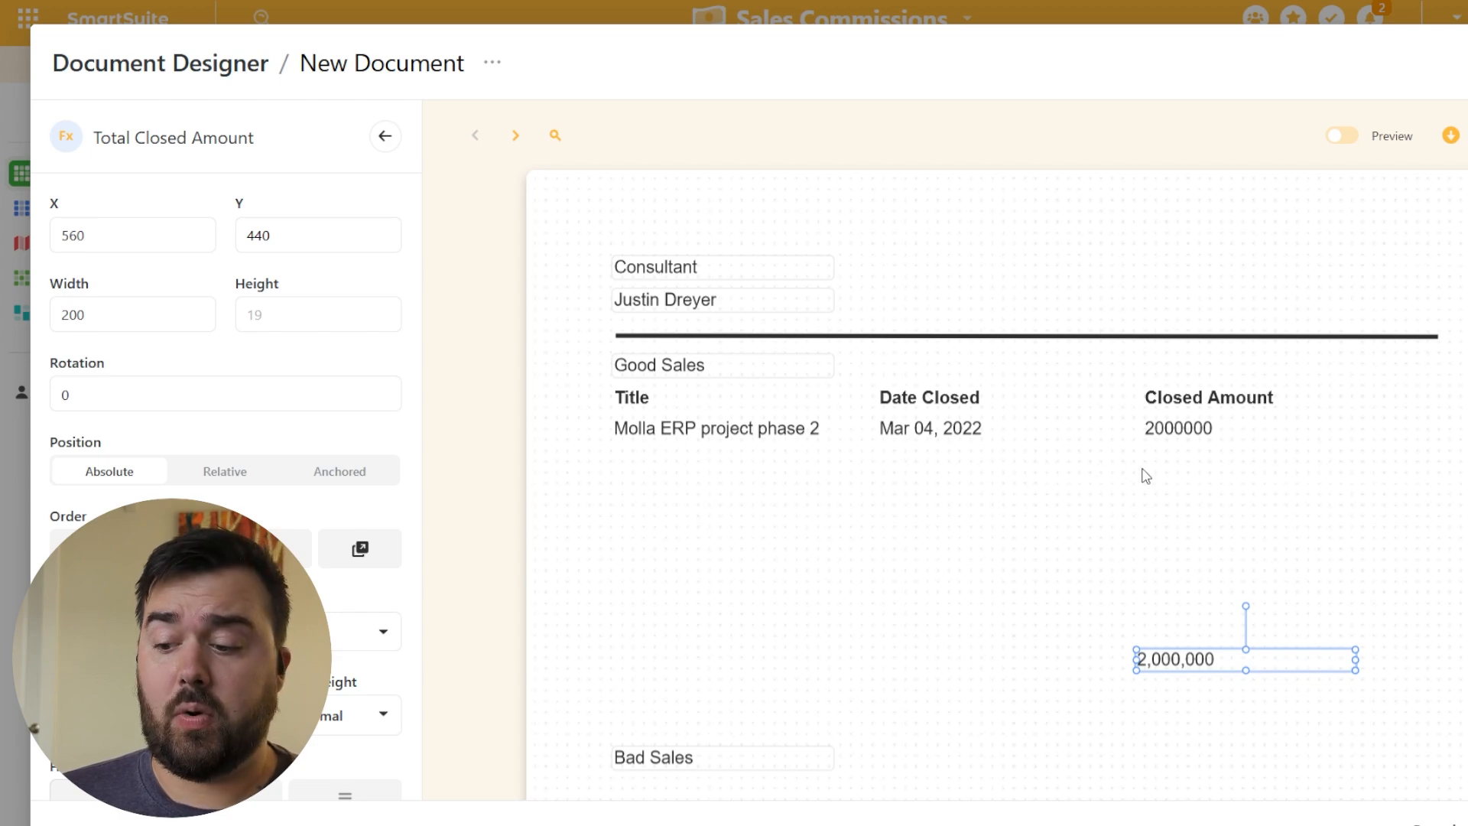
{"action": "left_click", "coordinate": [752, 420]}
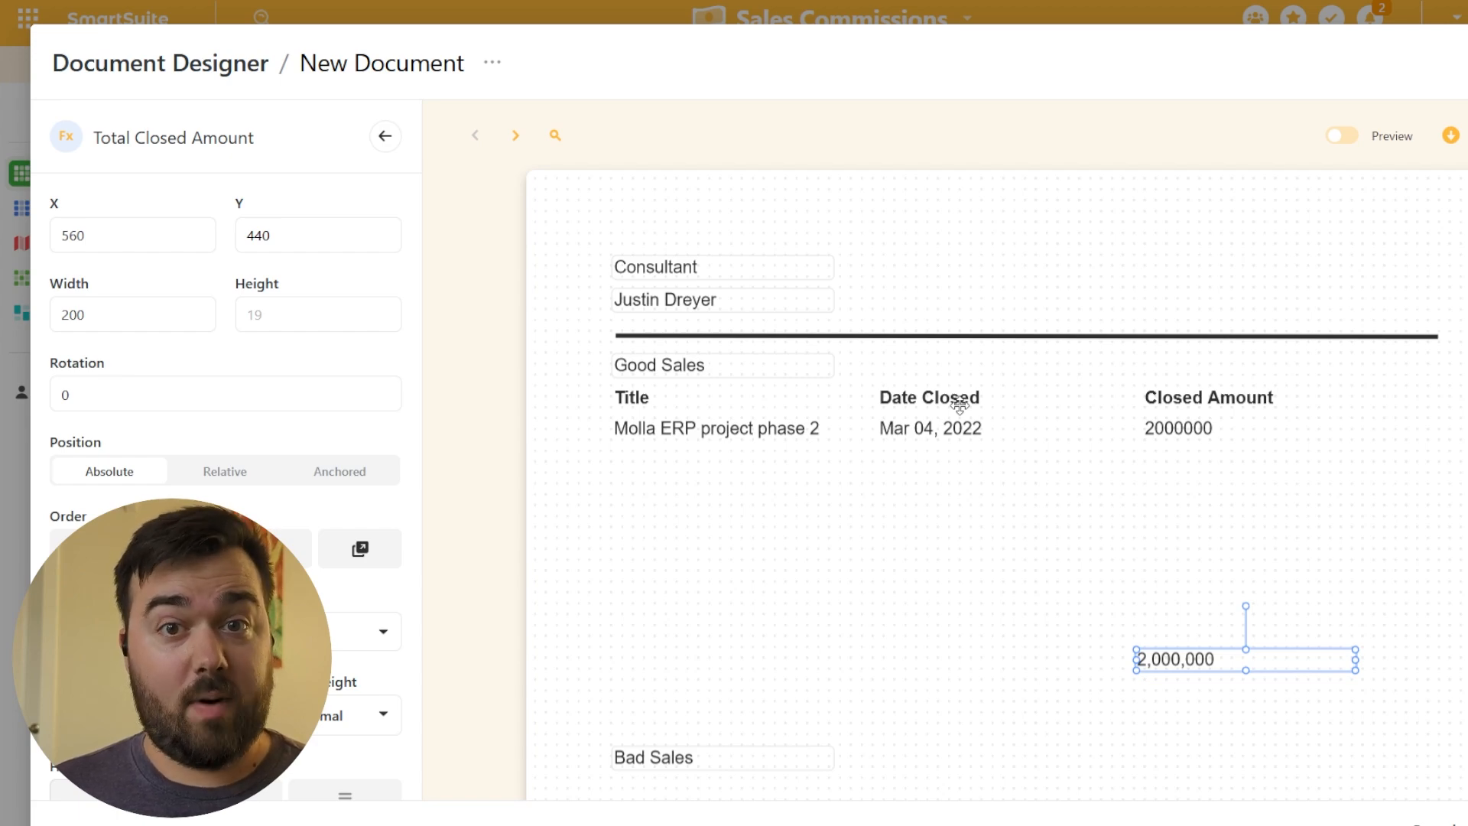
Step: Add a Target Quarter column to the Link to Deals table under "Good Sales"
{"action": "left_click", "coordinate": [959, 405]}
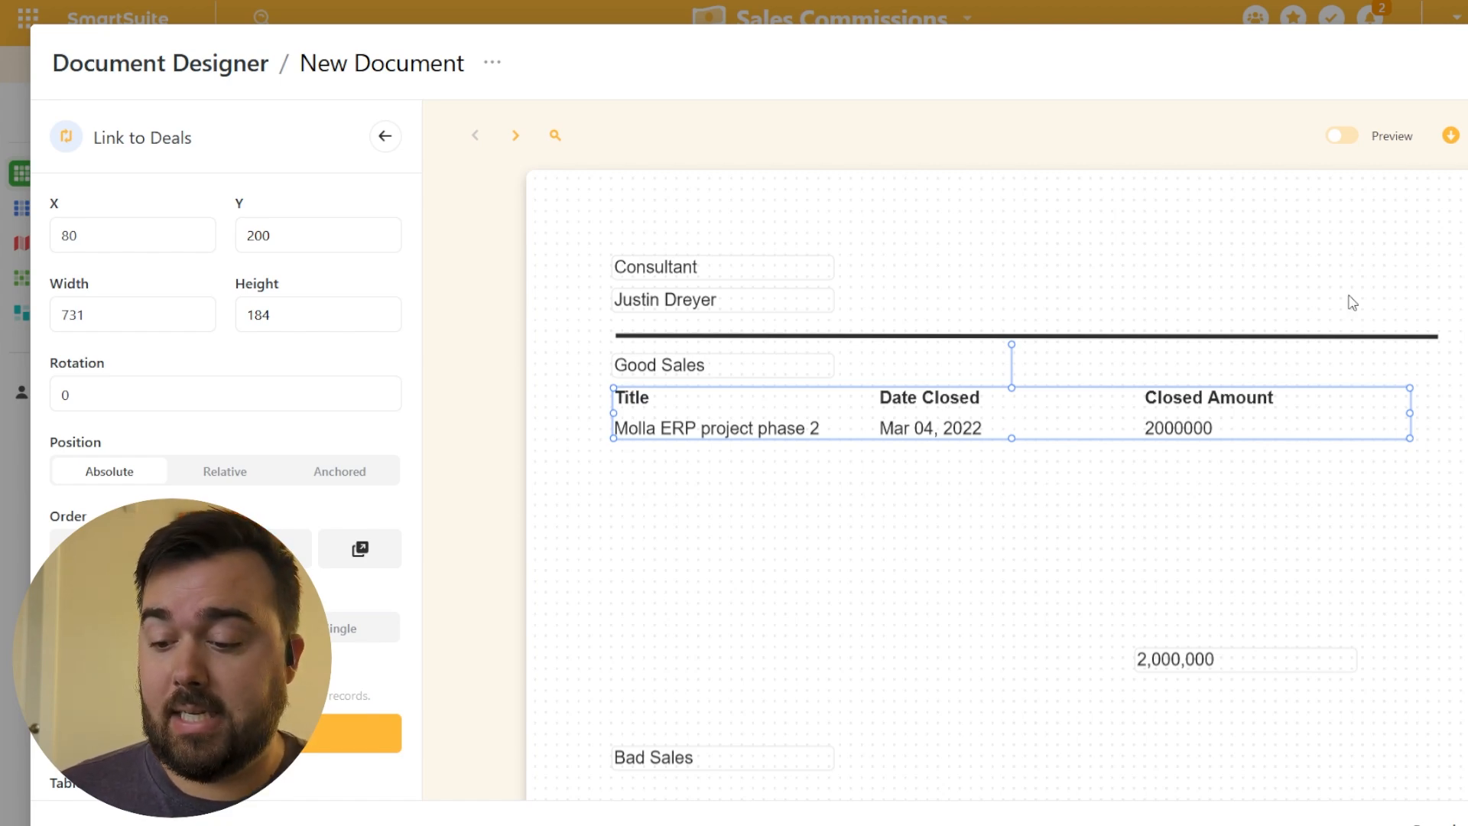
{"action": "scroll", "coordinate": [231, 368], "scroll_direction": "down", "scroll_amount": 1}
{"action": "scroll", "coordinate": [232, 369], "scroll_direction": "down", "scroll_amount": 3}
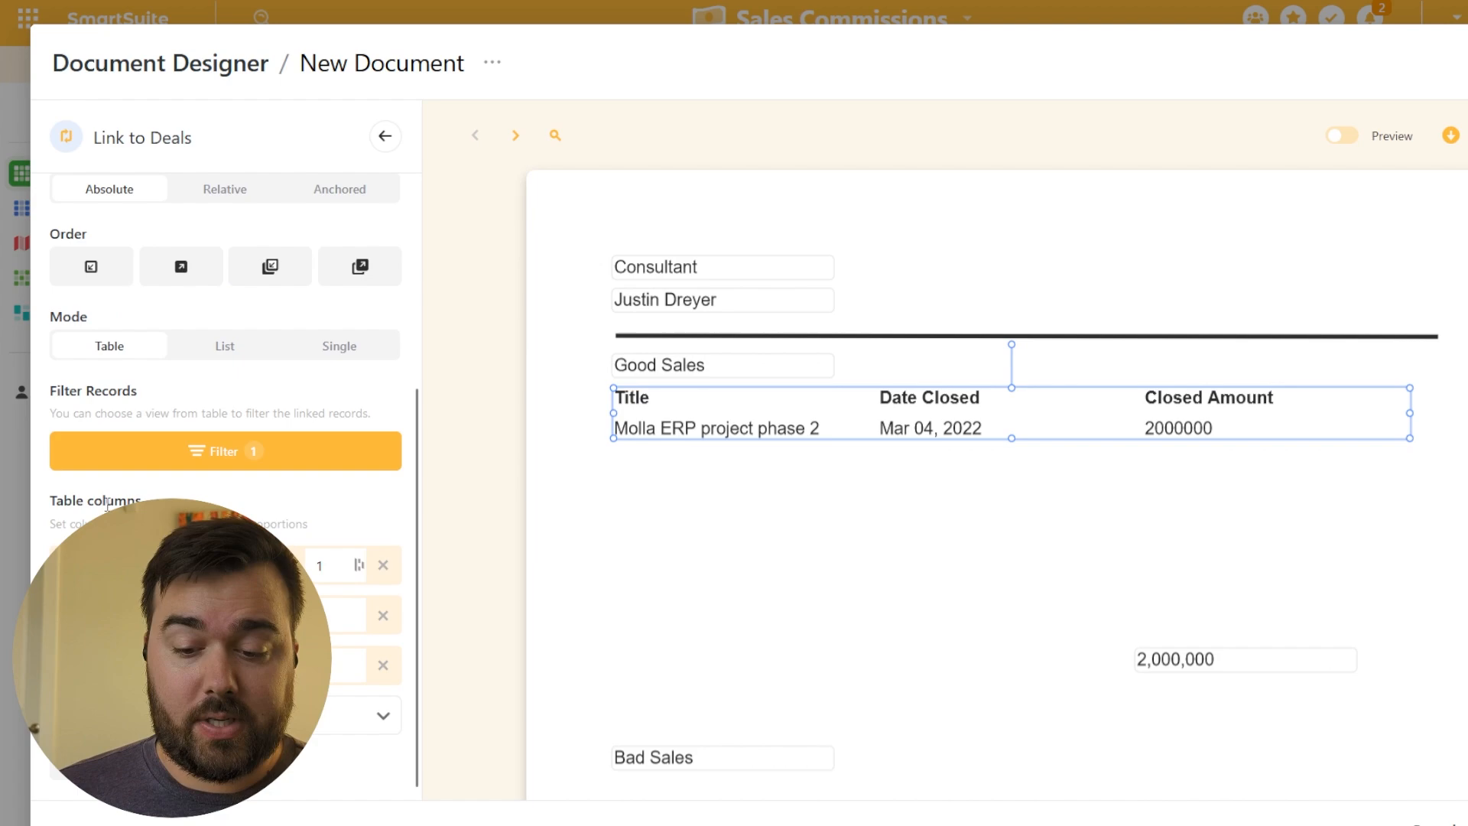
{"action": "left_click", "coordinate": [382, 715]}
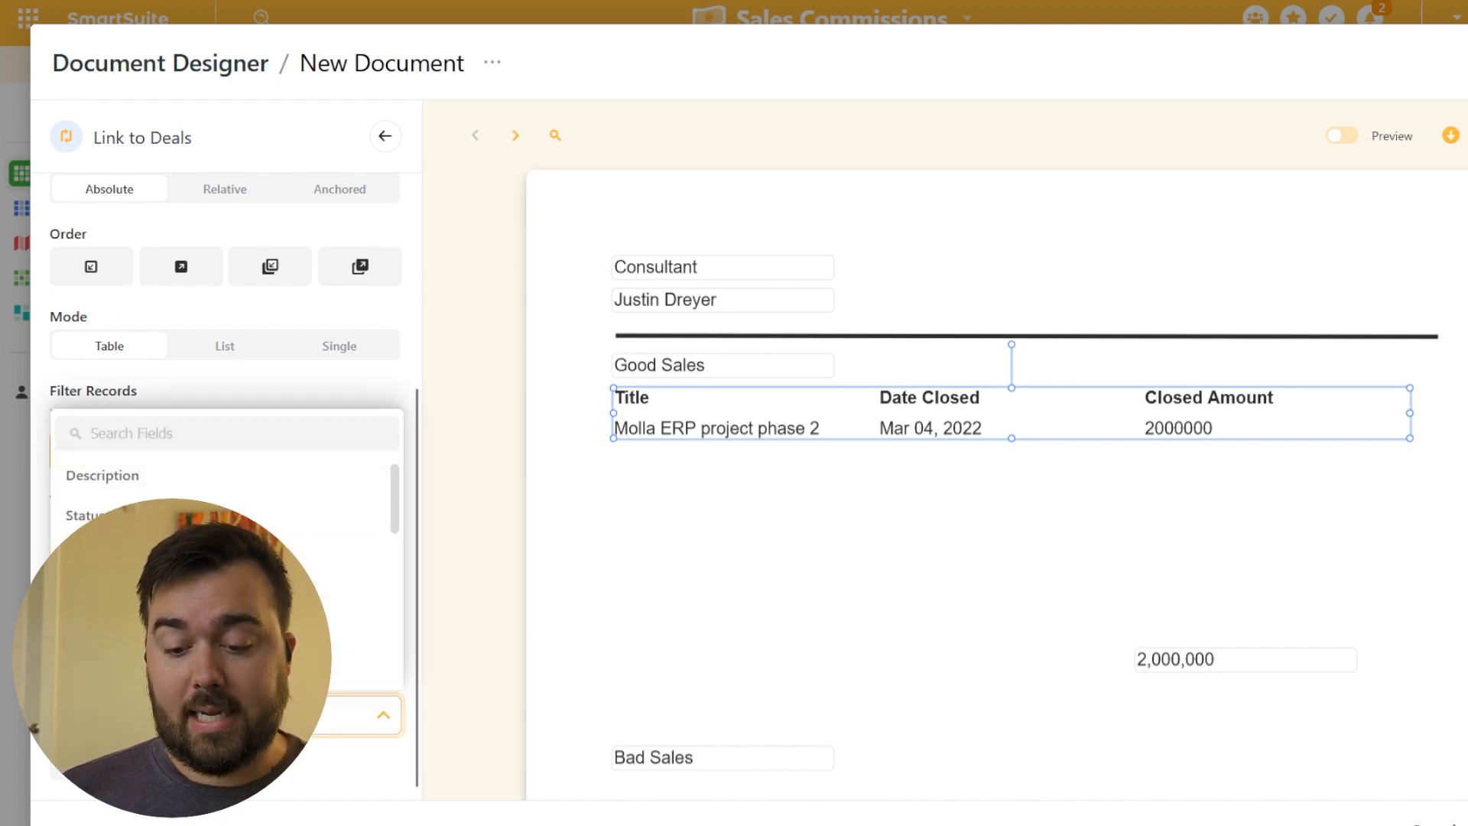
{"action": "left_click", "coordinate": [211, 391]}
{"action": "scroll", "coordinate": [181, 495], "scroll_direction": "up", "scroll_amount": 4}
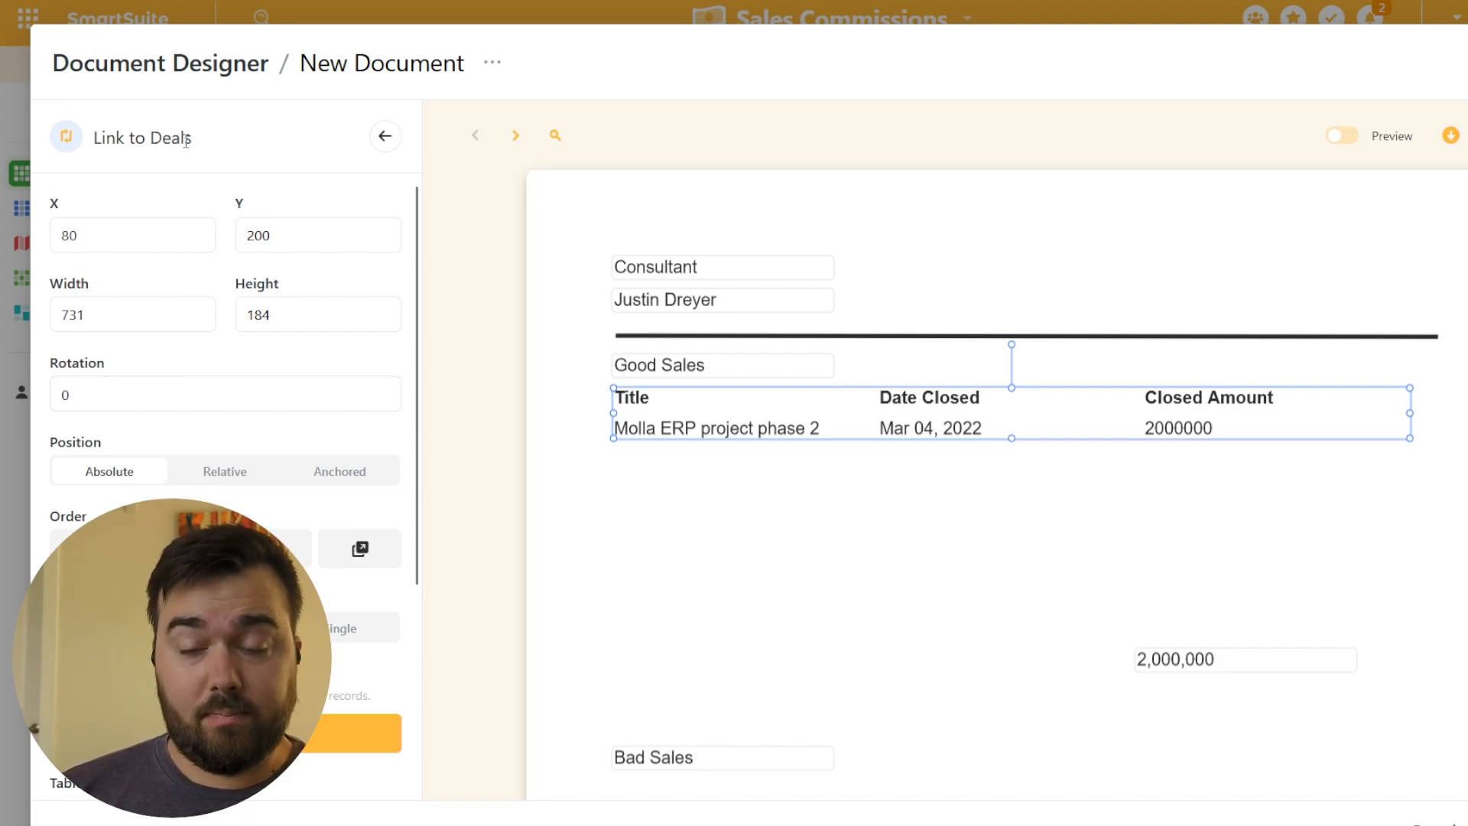
{"action": "scroll", "coordinate": [216, 258], "scroll_direction": "down", "scroll_amount": 4}
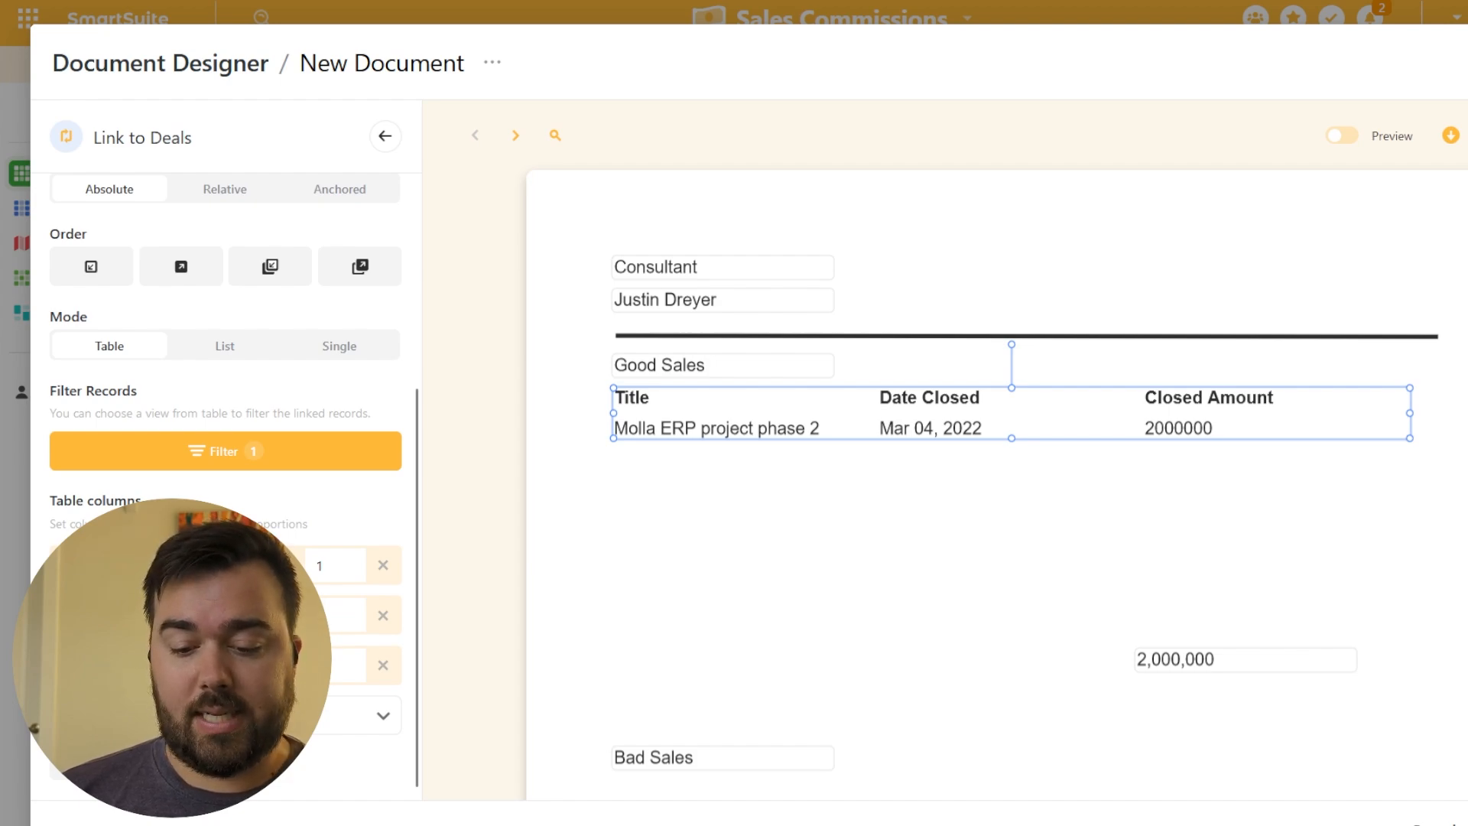
{"action": "left_click", "coordinate": [224, 714]}
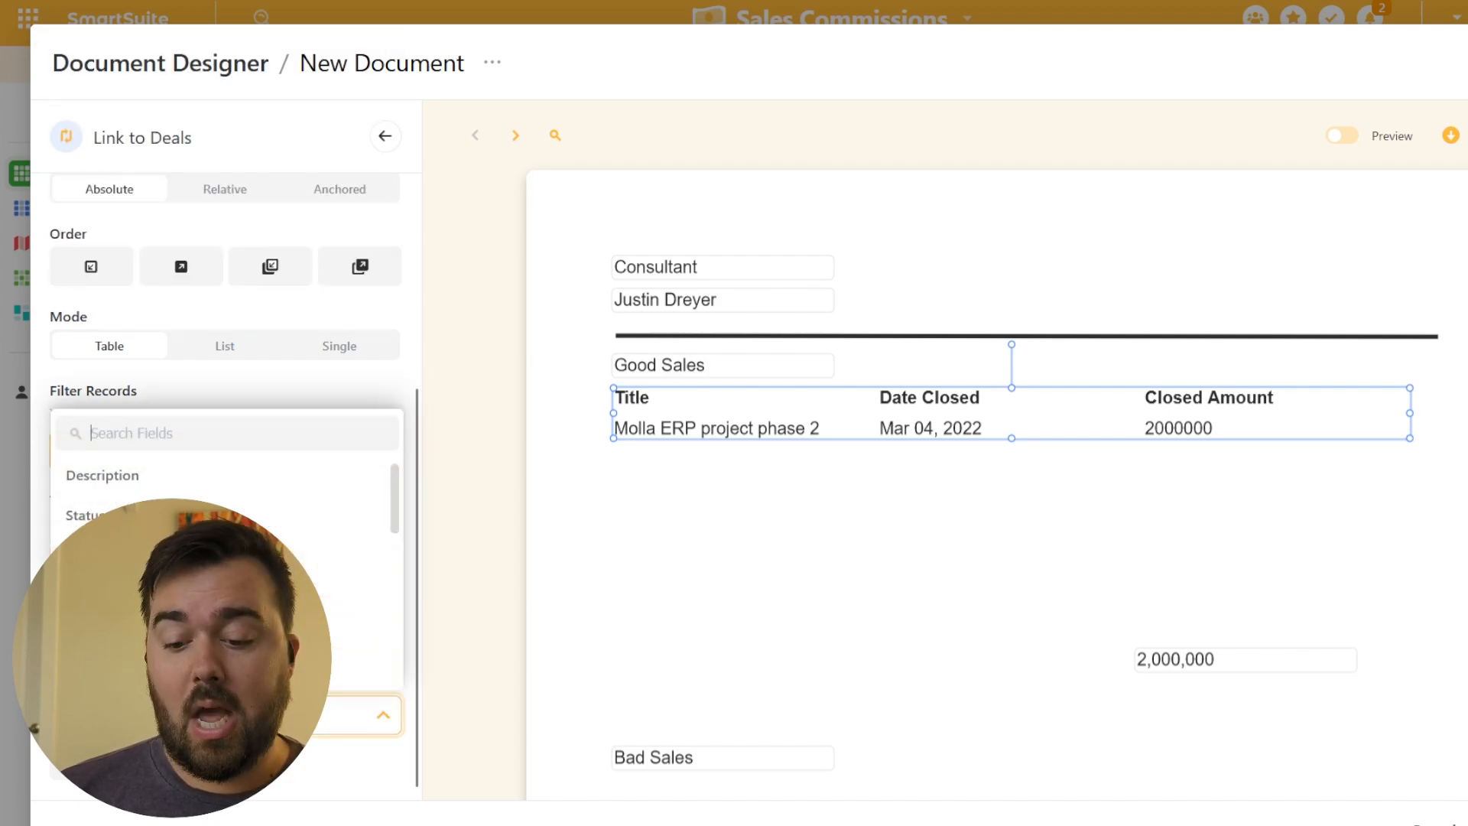
{"action": "scroll", "coordinate": [225, 585], "scroll_direction": "down", "scroll_amount": 6}
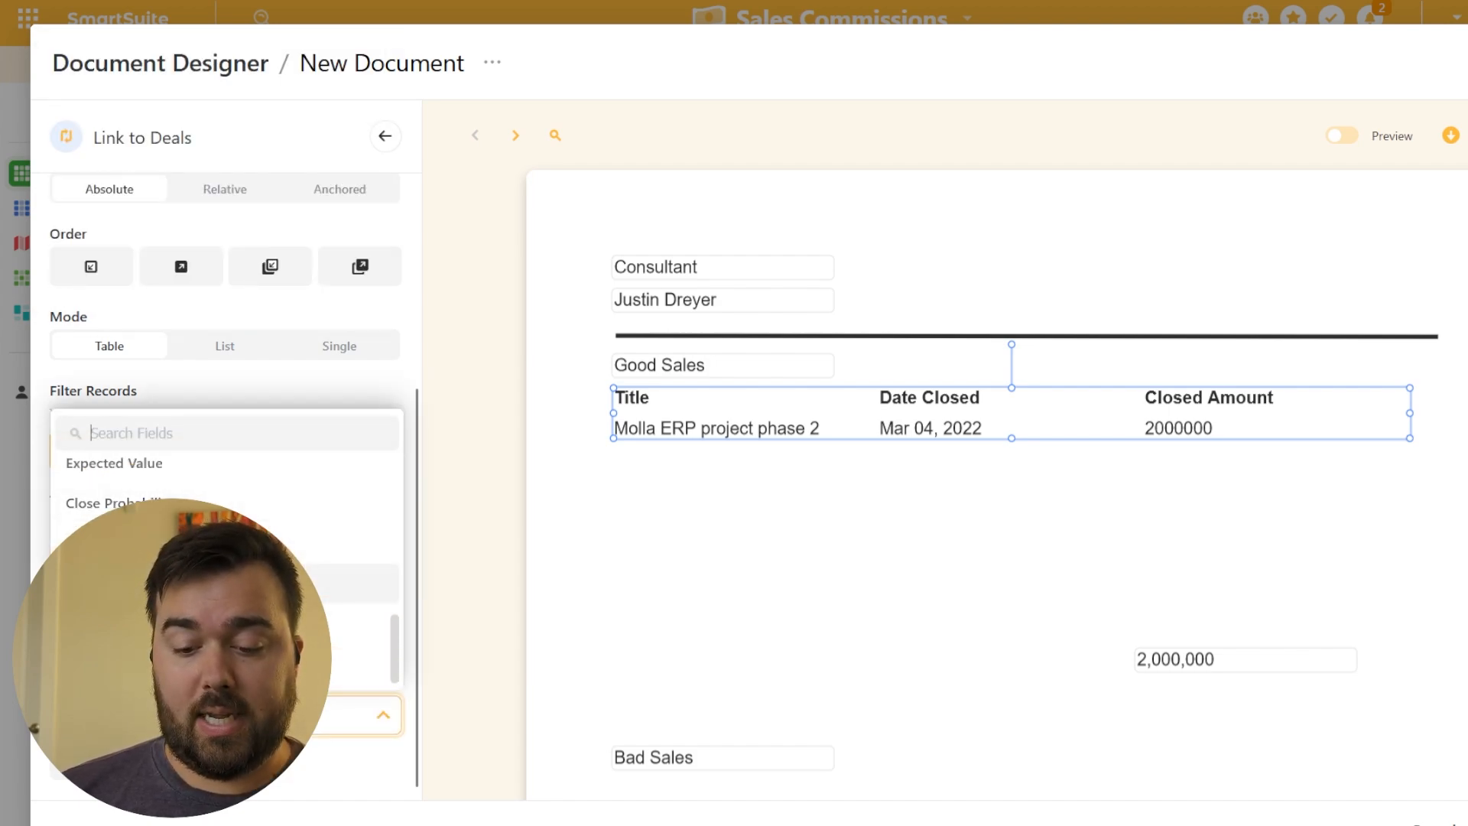
{"action": "scroll", "coordinate": [224, 585], "scroll_direction": "up", "scroll_amount": 2}
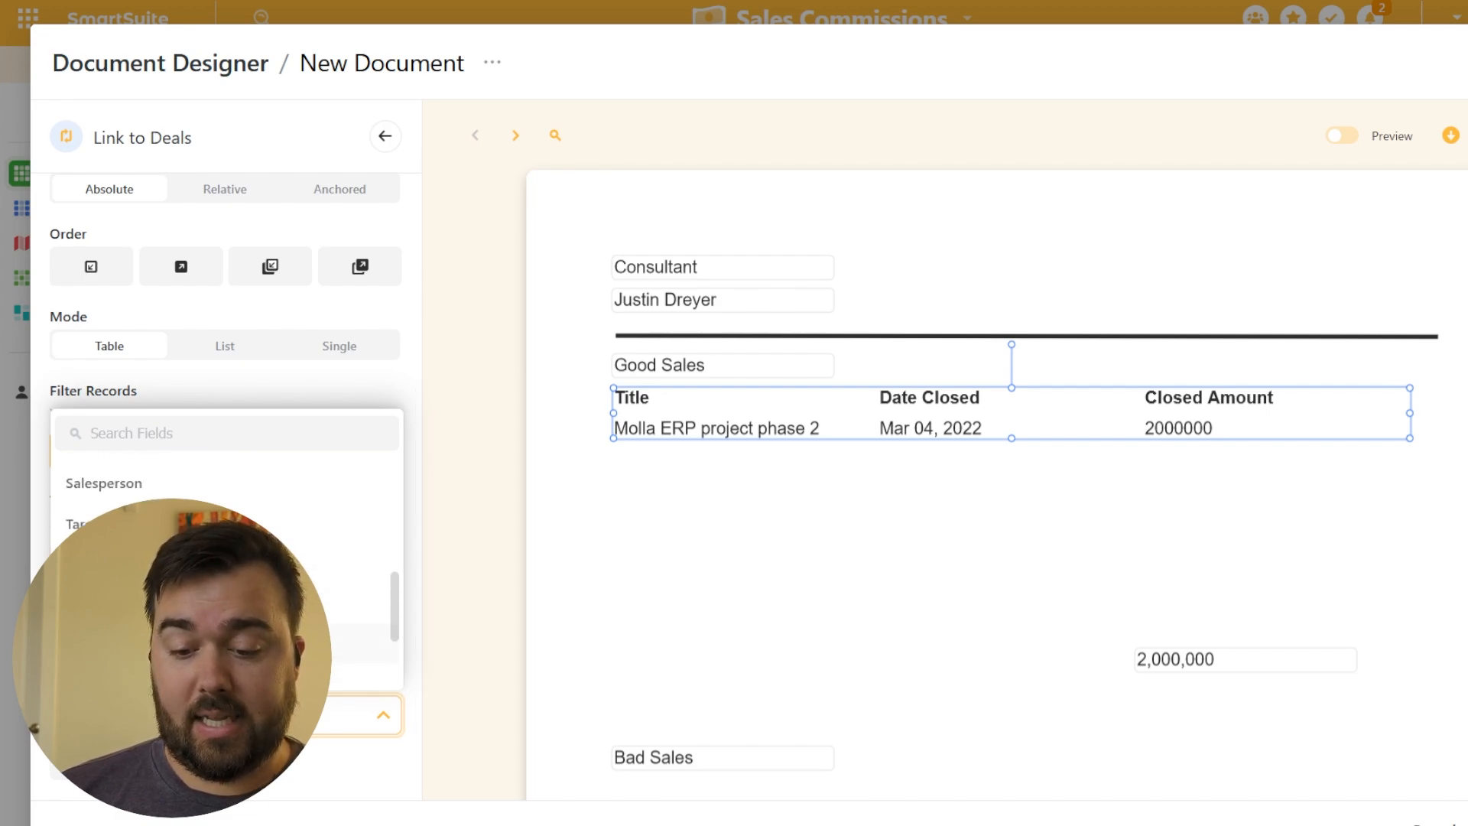
{"action": "left_click", "coordinate": [351, 524]}
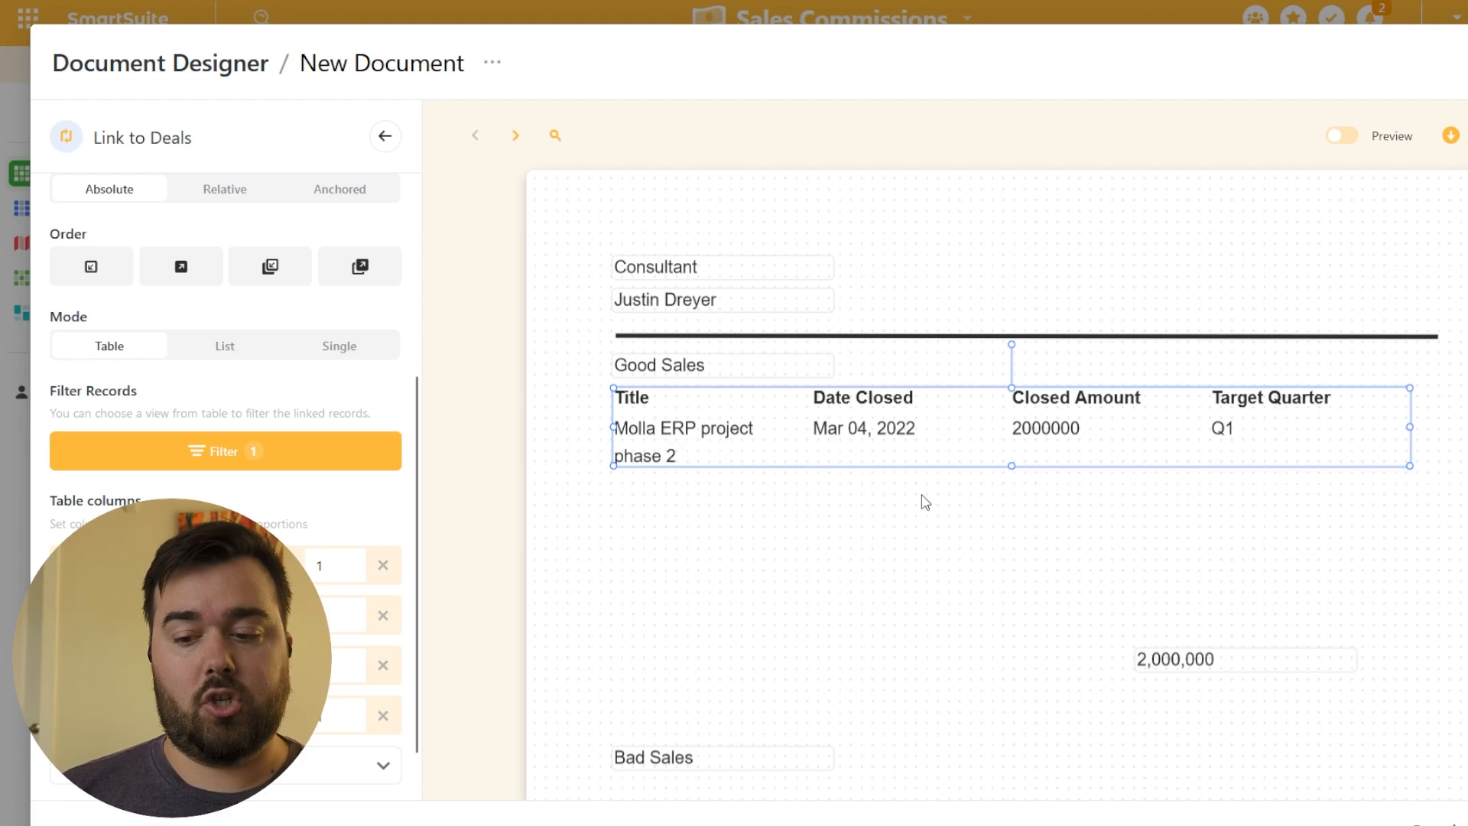
Step: Move the deals table under "Good Sales" down to Y 220, leaving space below the heading
{"action": "left_click", "coordinate": [996, 540]}
{"action": "scroll", "coordinate": [840, 565], "scroll_direction": "down", "scroll_amount": 4}
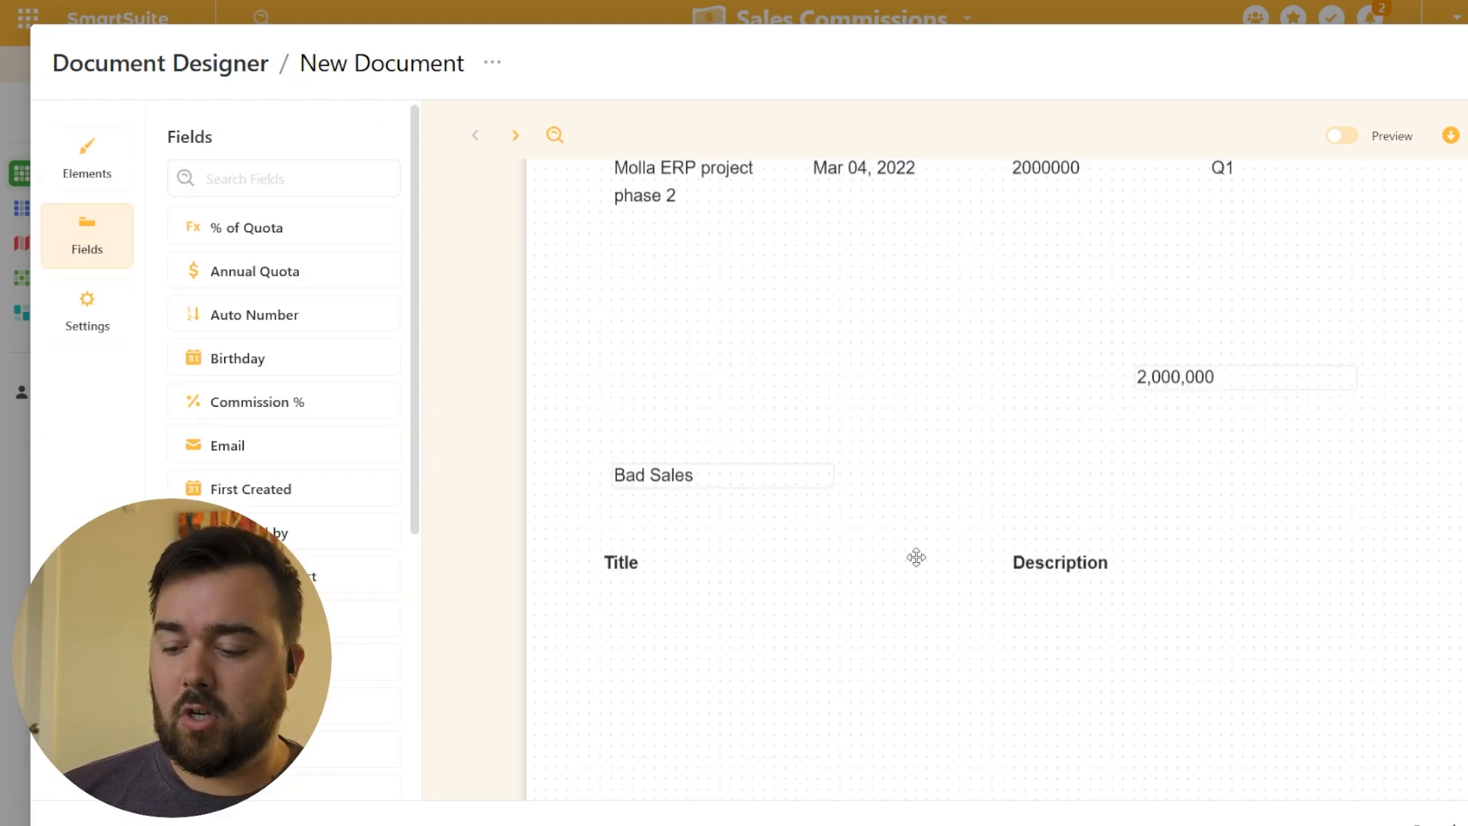
{"action": "scroll", "coordinate": [914, 558], "scroll_direction": "up", "scroll_amount": 4}
{"action": "left_click", "coordinate": [864, 444]}
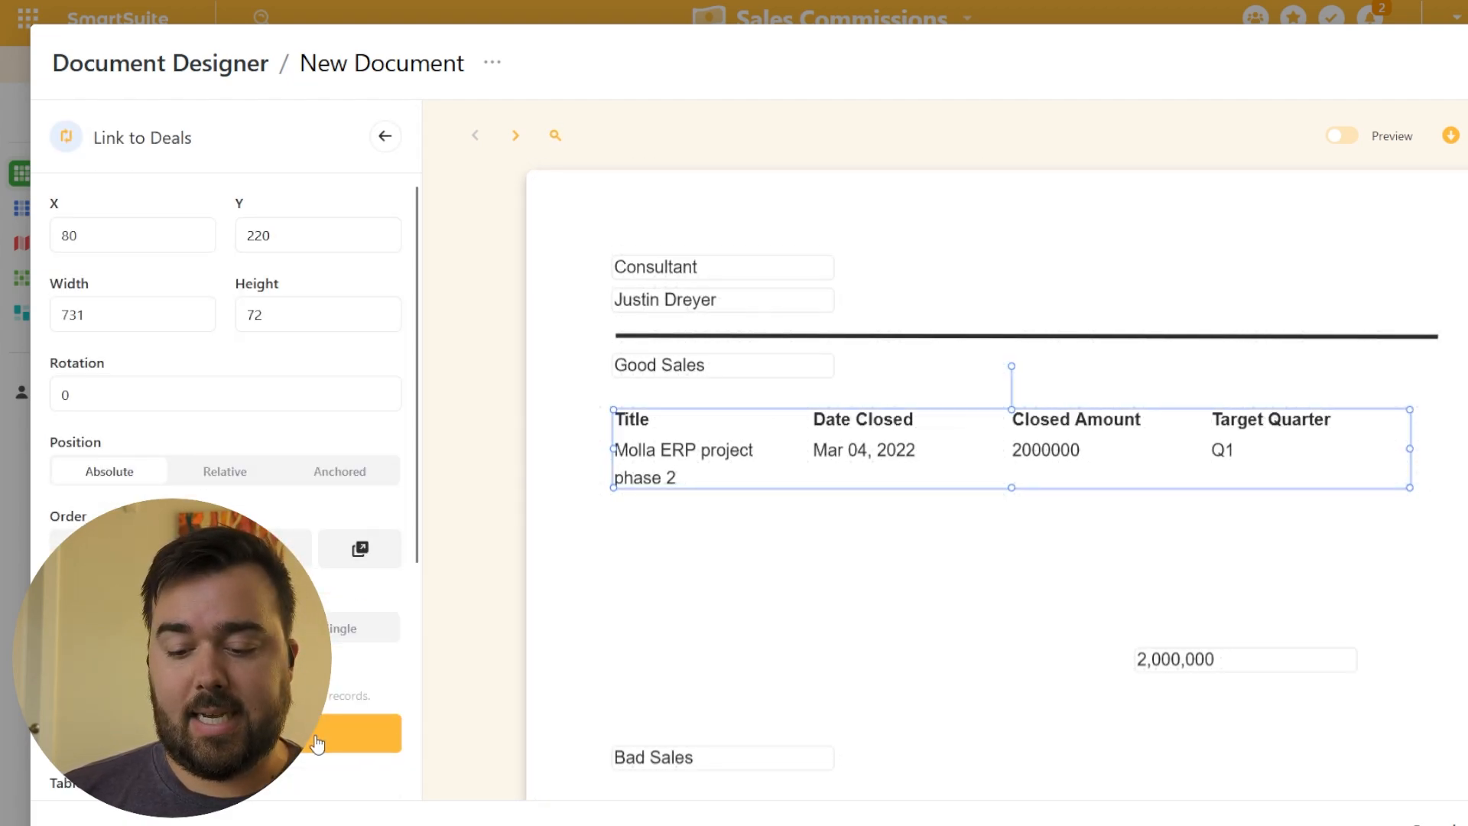
Step: Examine the record filters of the deals tables under "Good Sales" and "Bad Sales", closing each filter
{"action": "left_click", "coordinate": [320, 741]}
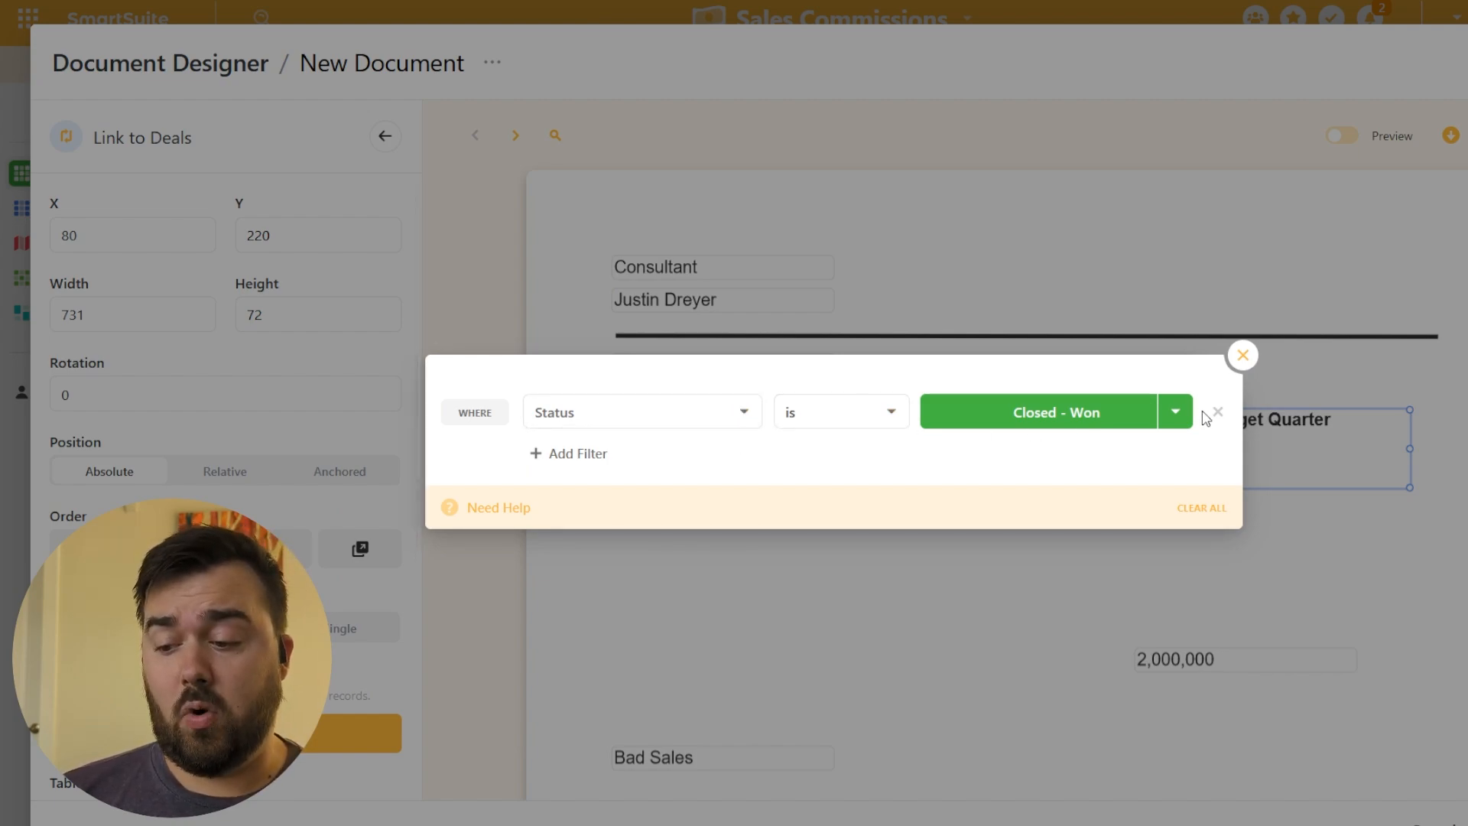
{"action": "left_click", "coordinate": [1242, 355]}
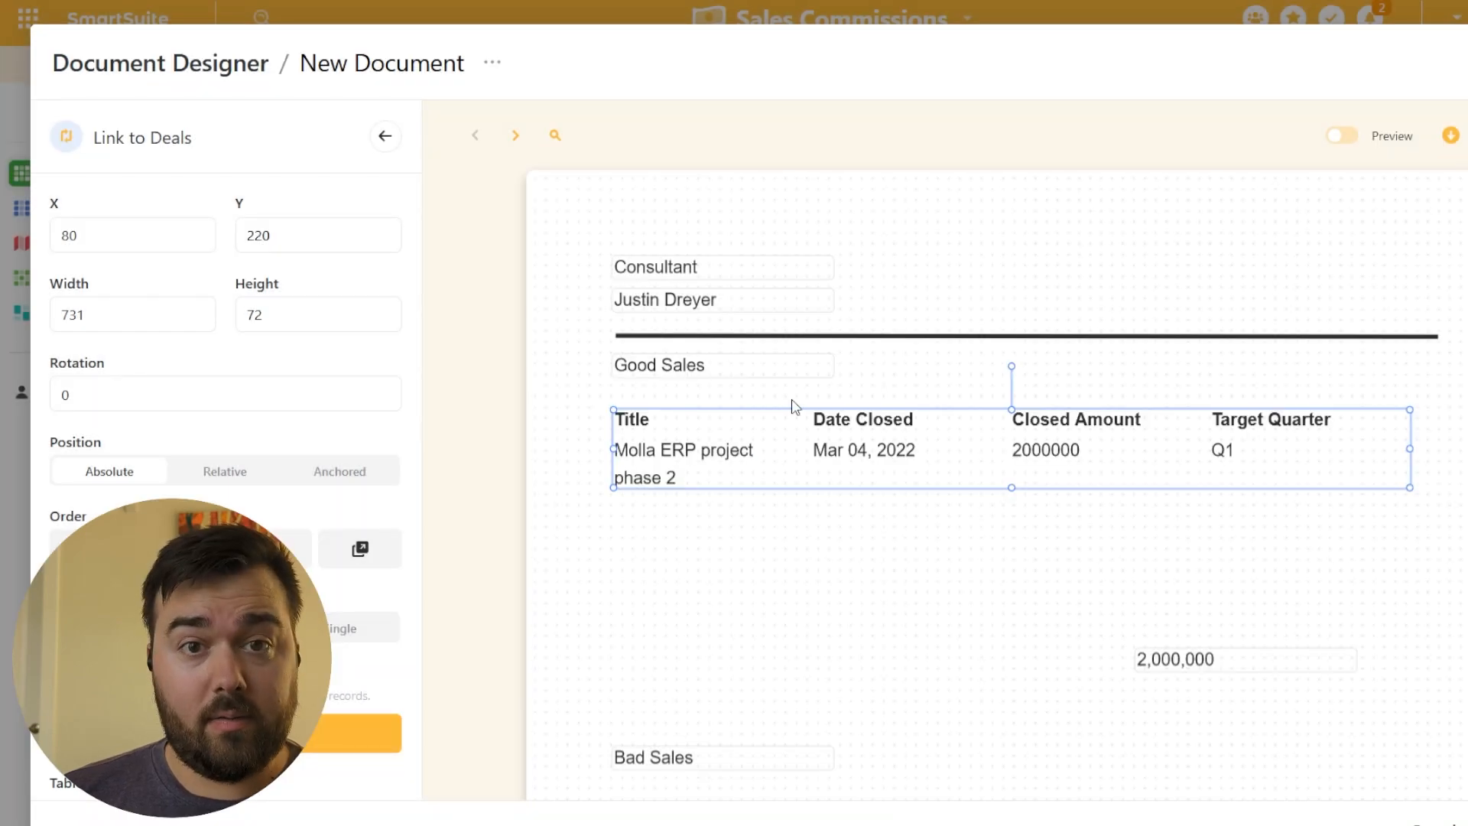
{"action": "scroll", "coordinate": [763, 412], "scroll_direction": "down", "scroll_amount": 1}
{"action": "scroll", "coordinate": [763, 412], "scroll_direction": "down", "scroll_amount": 8}
{"action": "left_click", "coordinate": [1035, 417]}
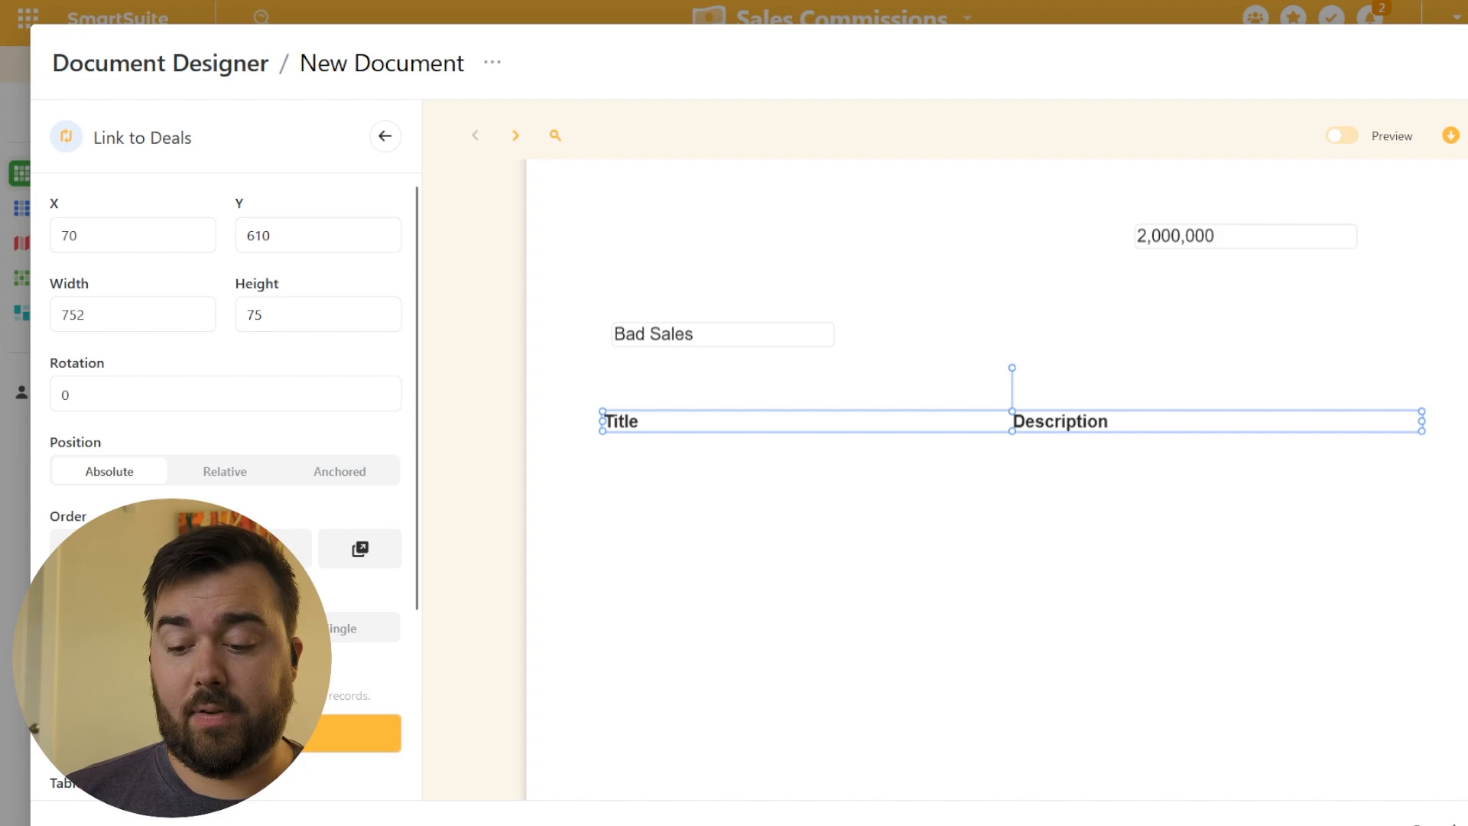
{"action": "left_click", "coordinate": [226, 733]}
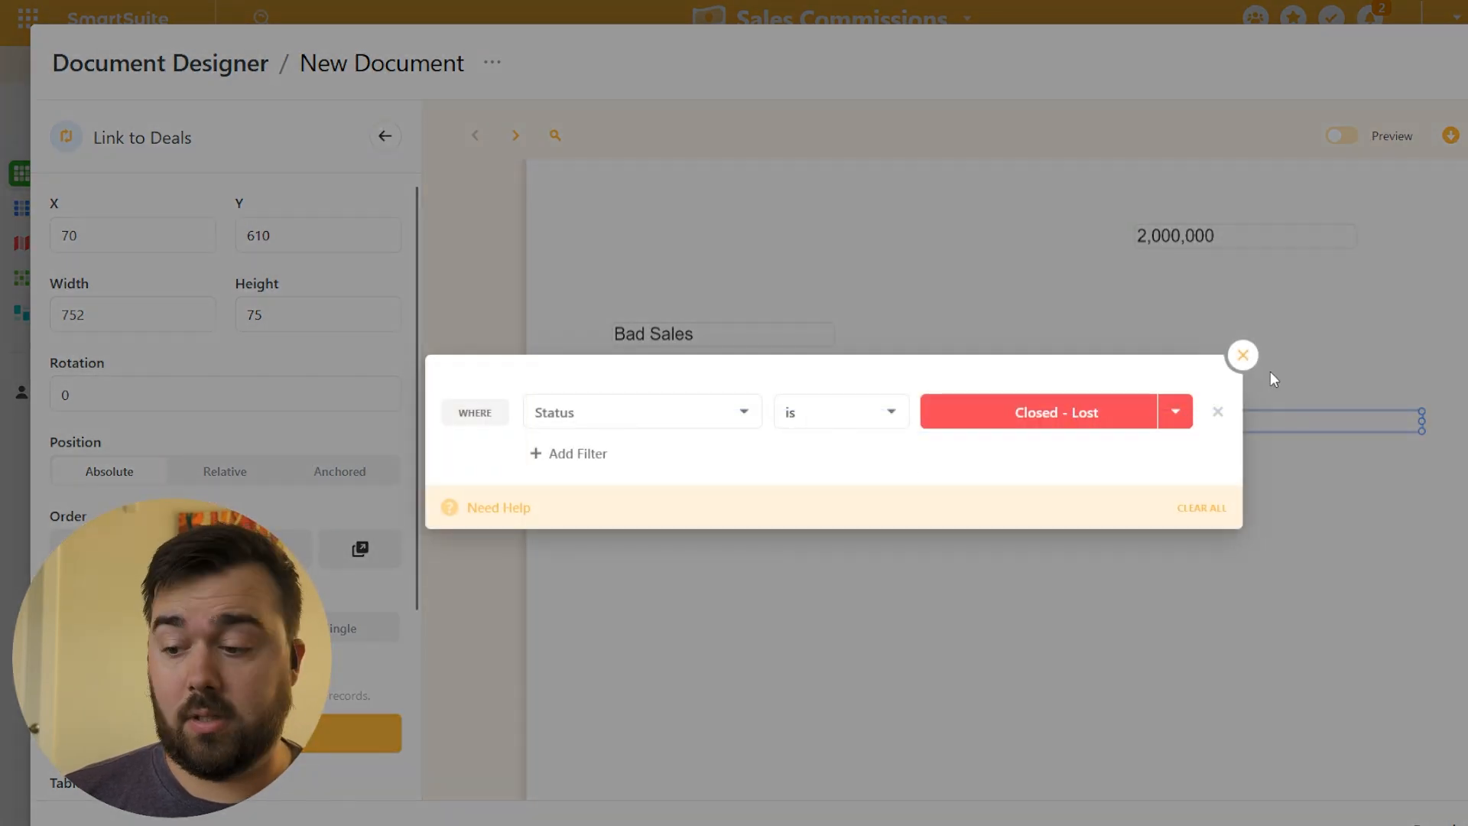
{"action": "left_click", "coordinate": [1242, 355]}
{"action": "scroll", "coordinate": [948, 543], "scroll_direction": "up", "scroll_amount": 5}
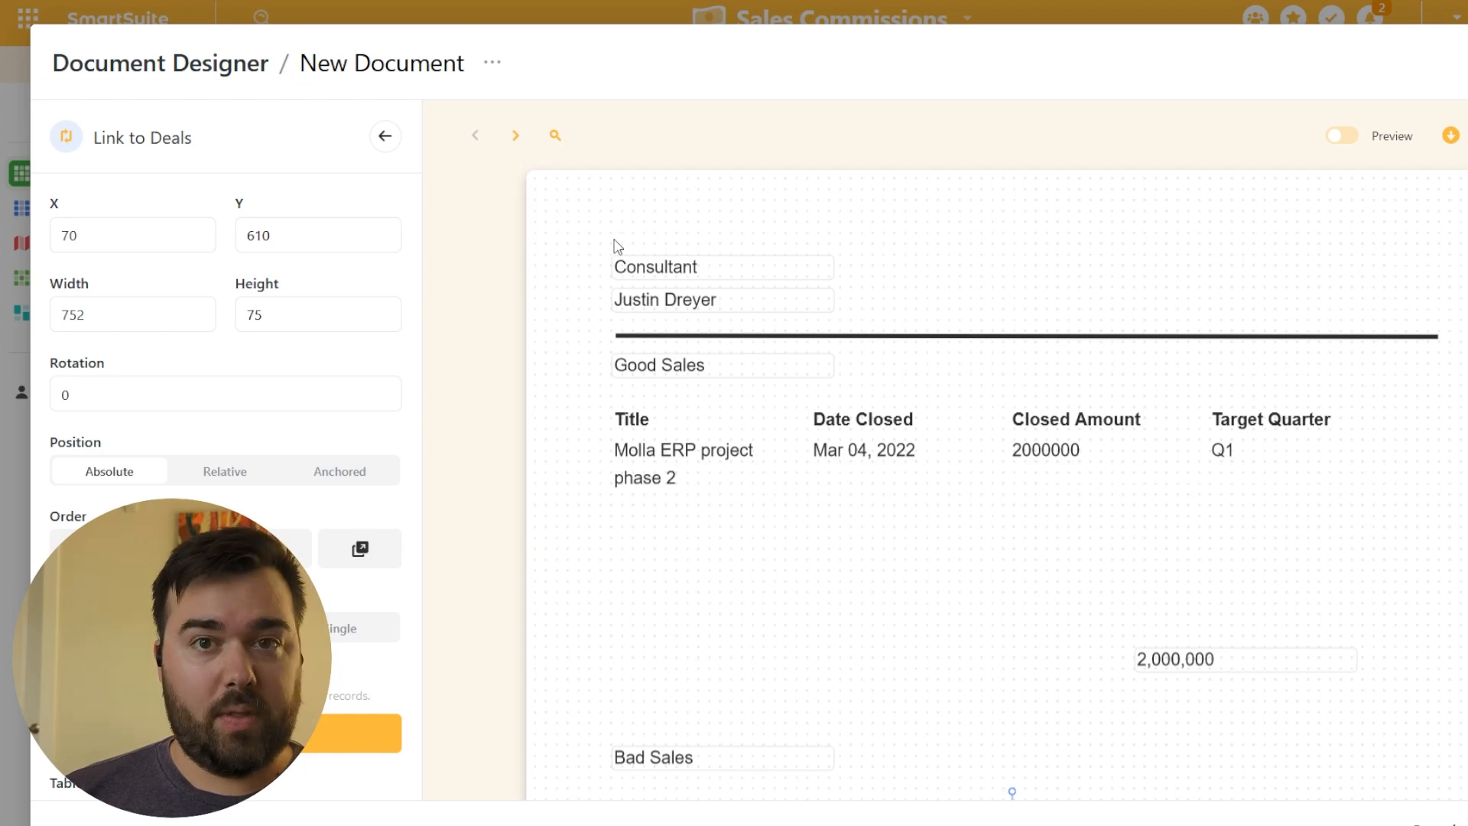
Step: Load the Sales Rep's record into the document and review the deals tables under "Good Sales" and "Bad Sales"
{"action": "left_click", "coordinate": [555, 138]}
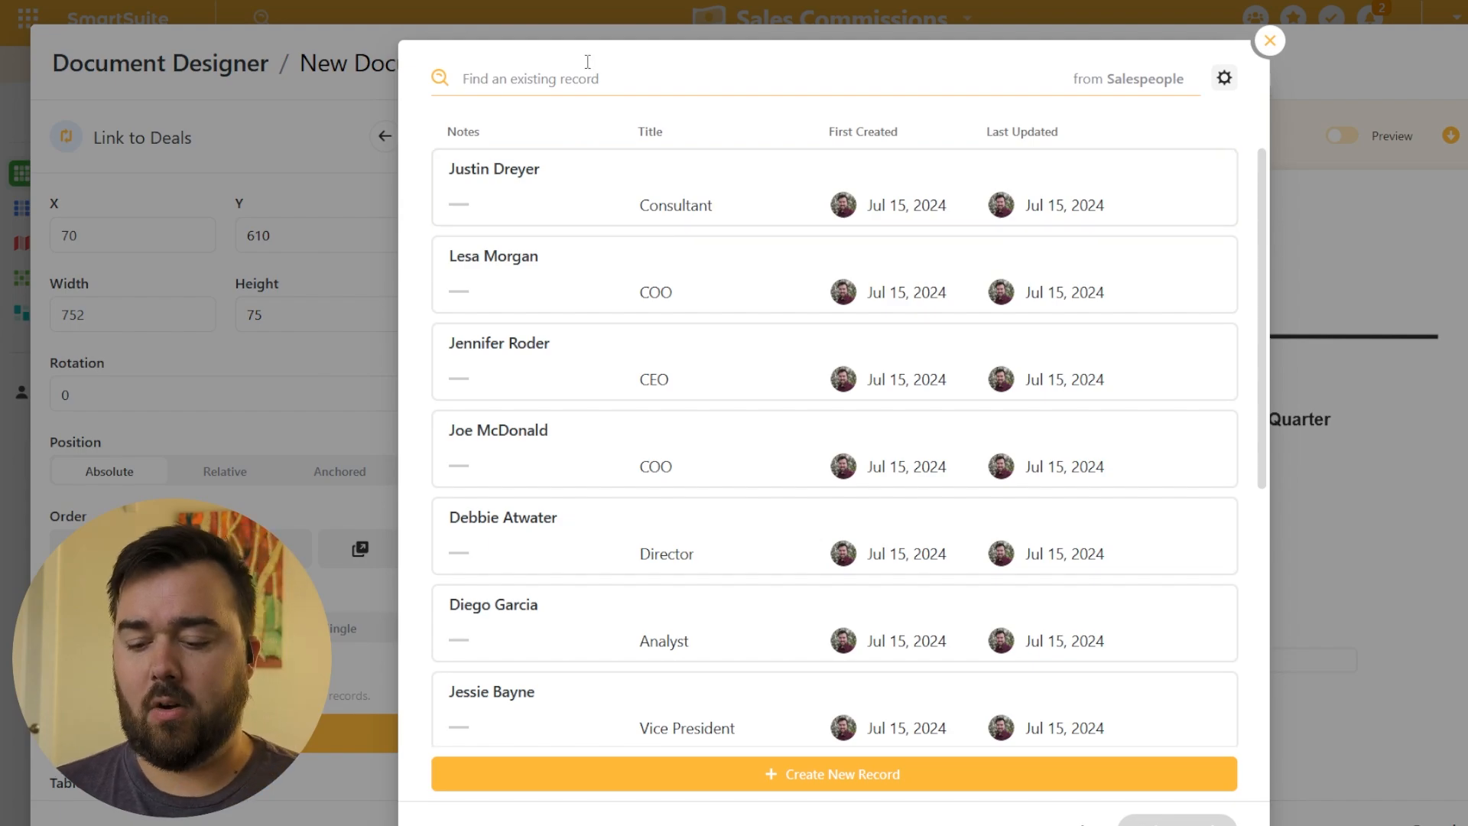
{"action": "type", "text": "erik"}
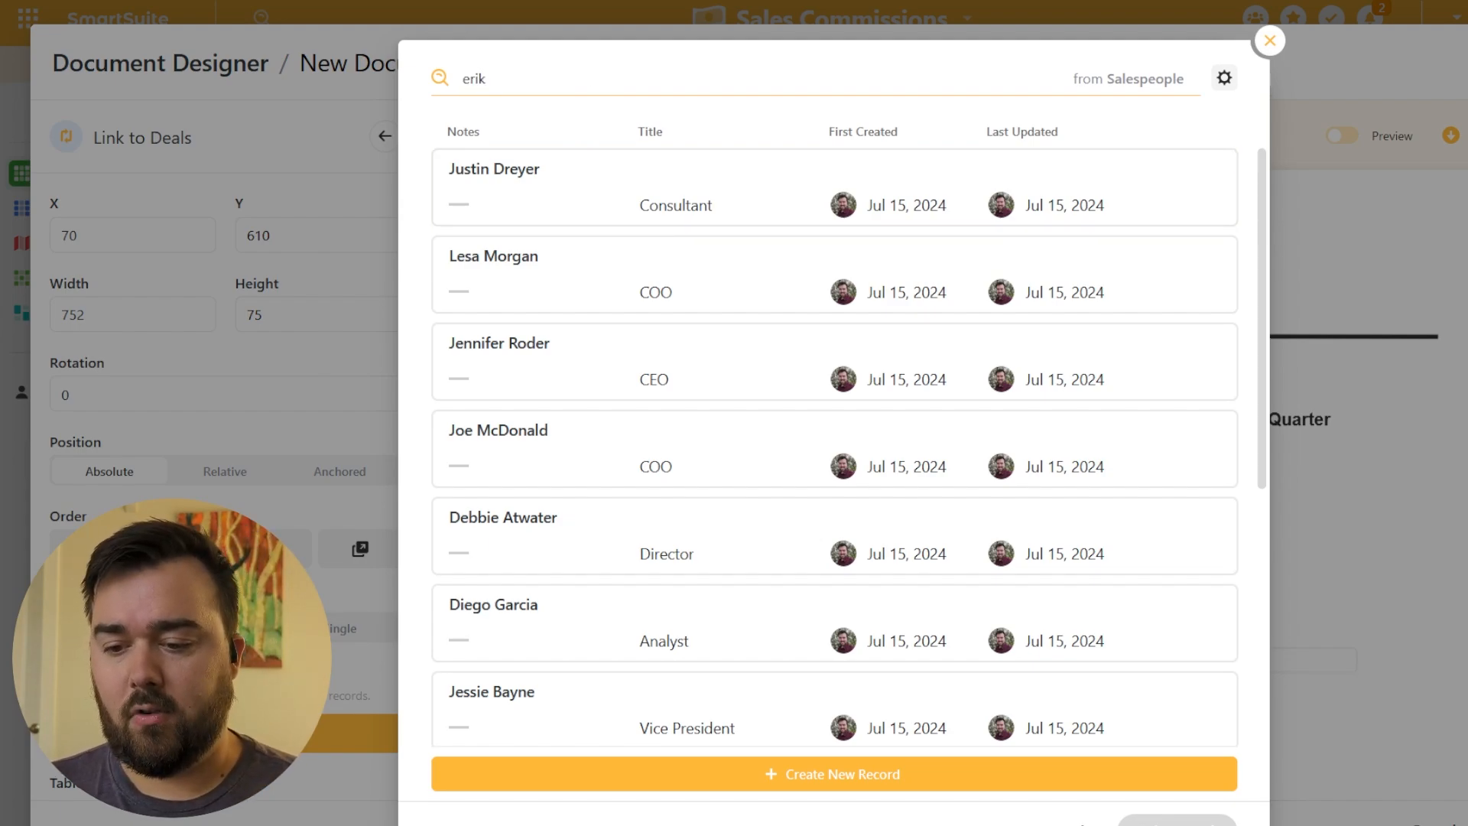
{"action": "left_click", "coordinate": [666, 338]}
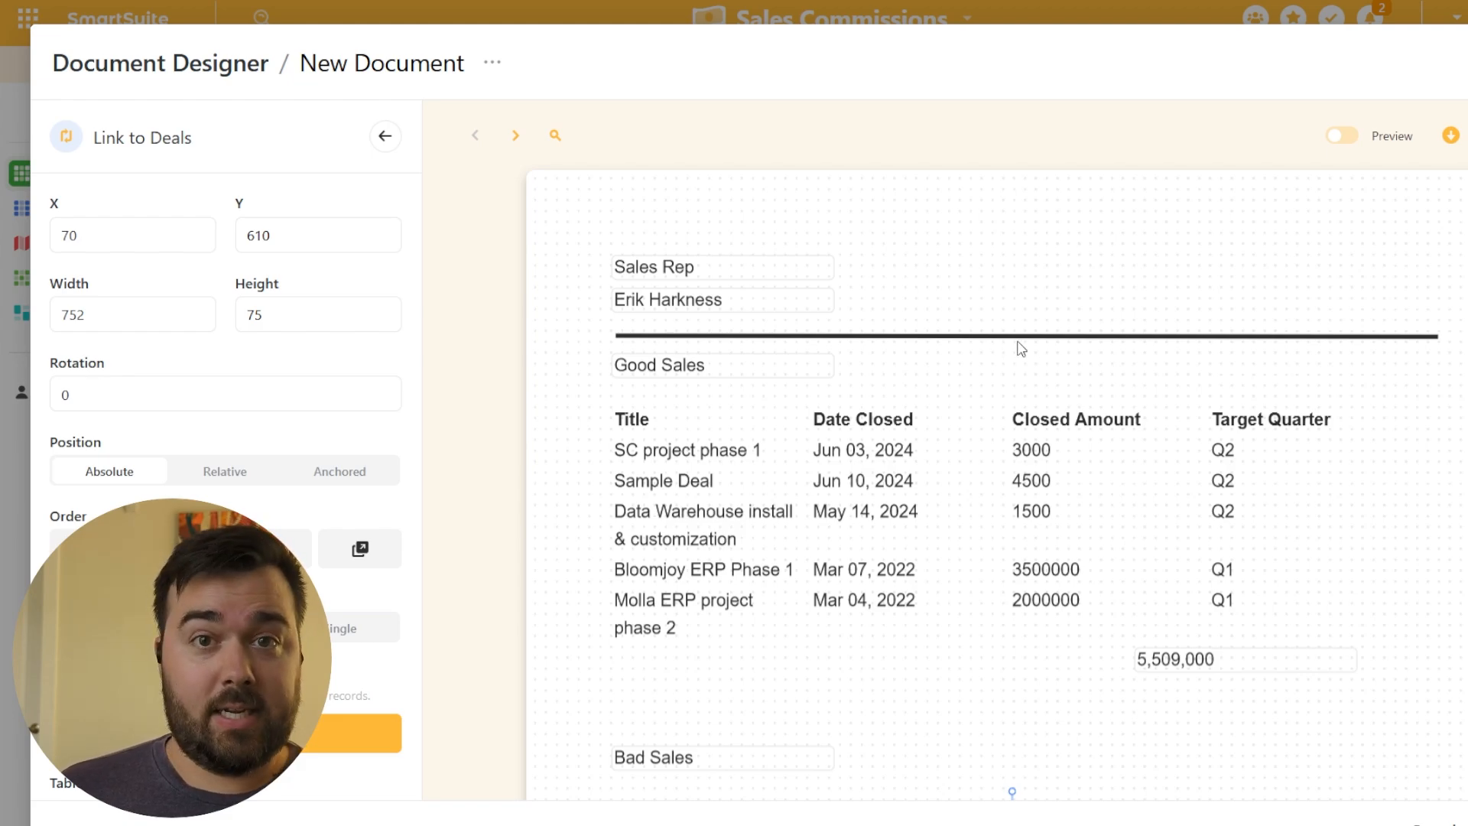
{"action": "scroll", "coordinate": [1003, 324], "scroll_direction": "down", "scroll_amount": 2}
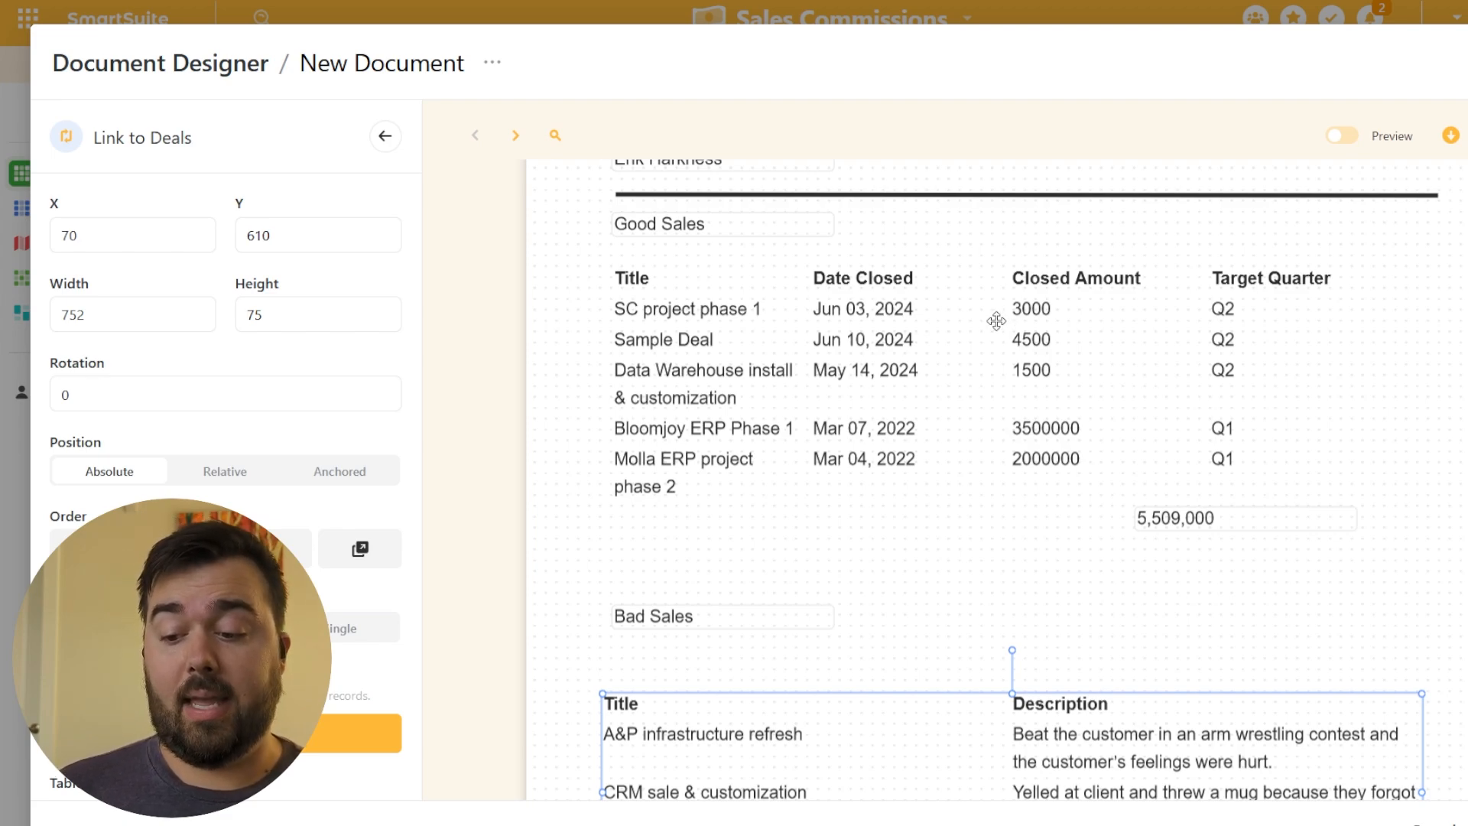
{"action": "scroll", "coordinate": [986, 321], "scroll_direction": "down", "scroll_amount": 6}
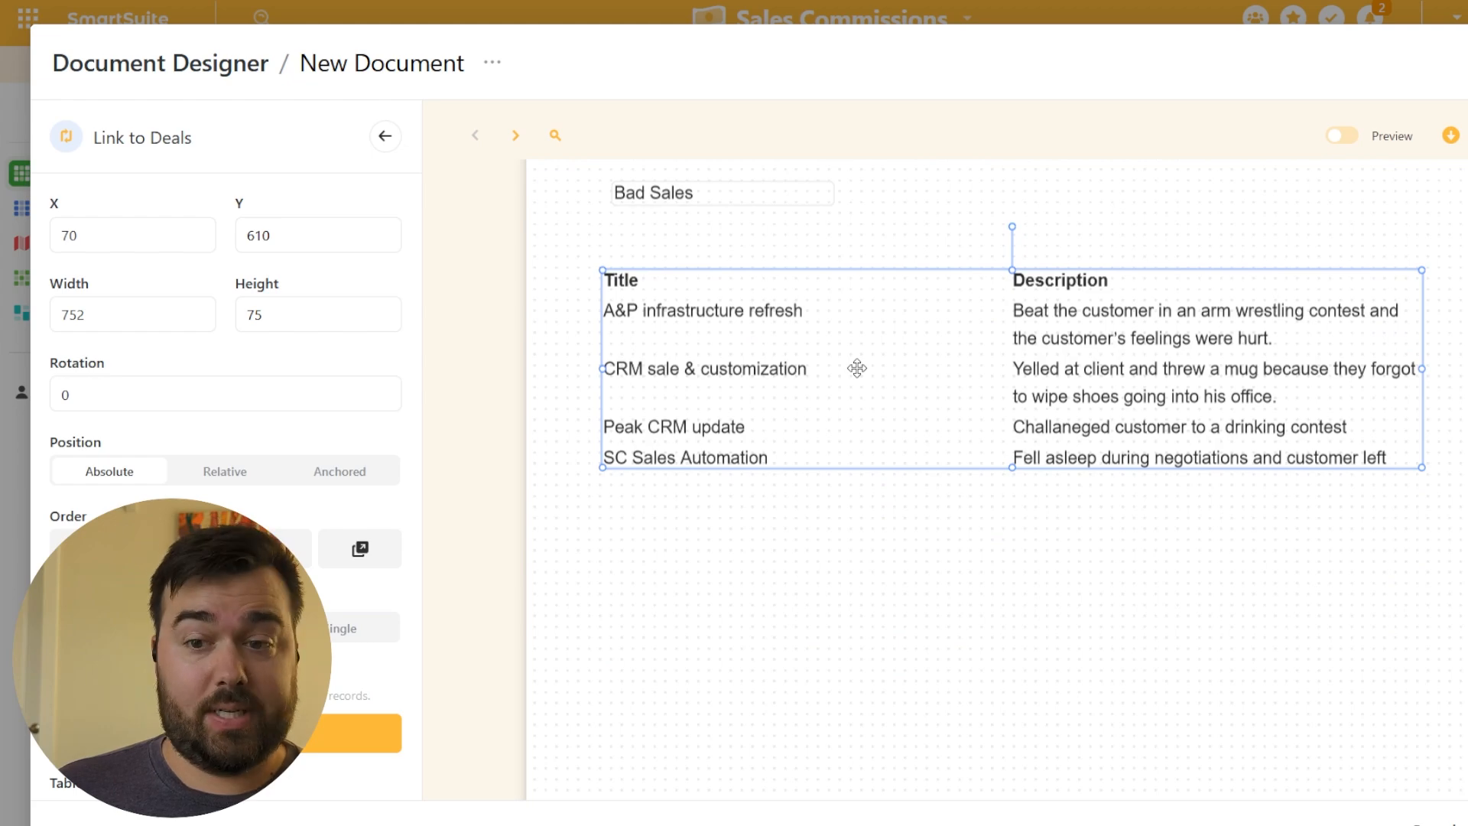
{"action": "scroll", "coordinate": [931, 386], "scroll_direction": "up", "scroll_amount": 6}
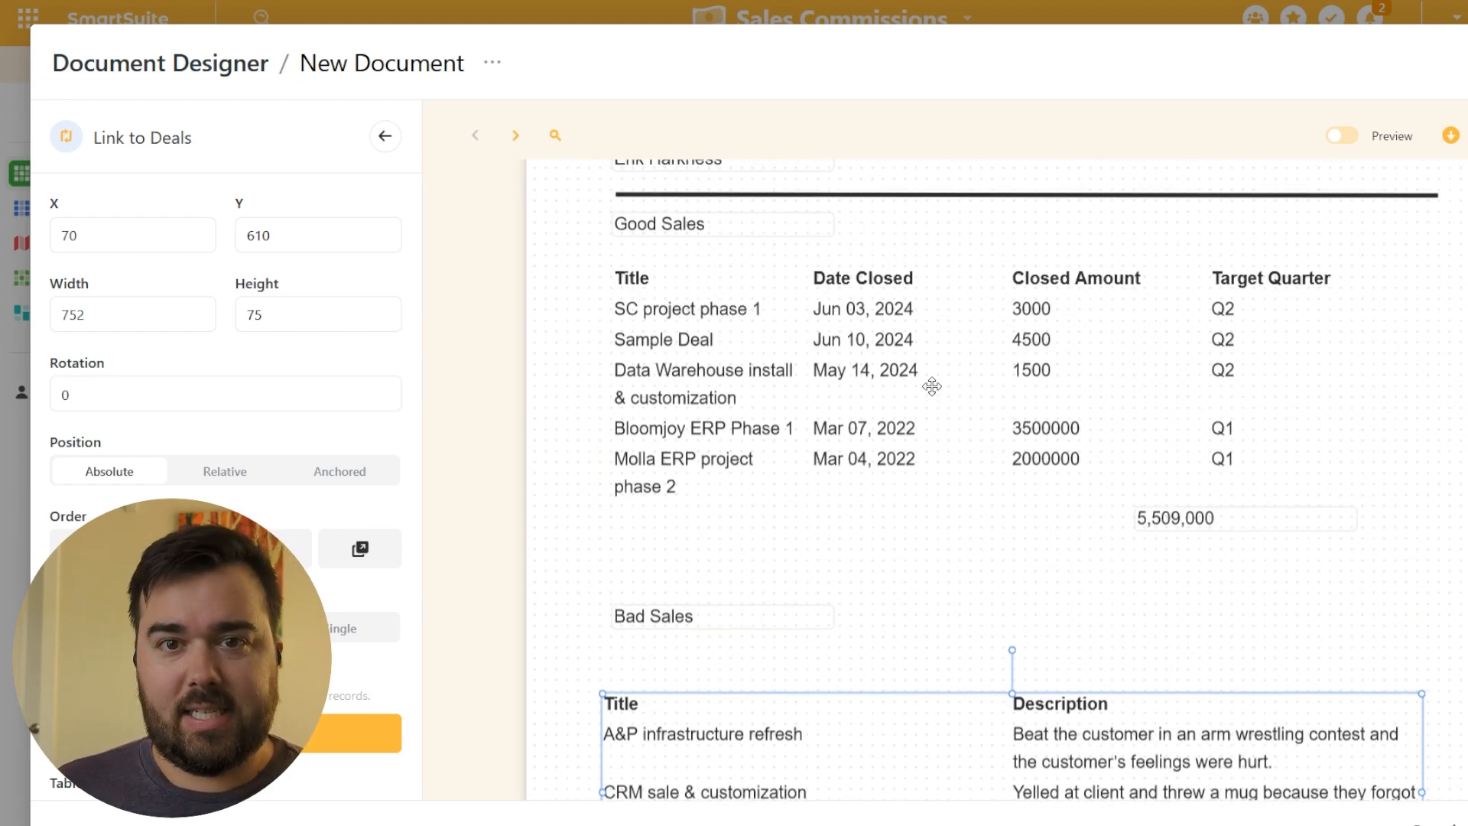
{"action": "scroll", "coordinate": [931, 386], "scroll_direction": "up", "scroll_amount": 2}
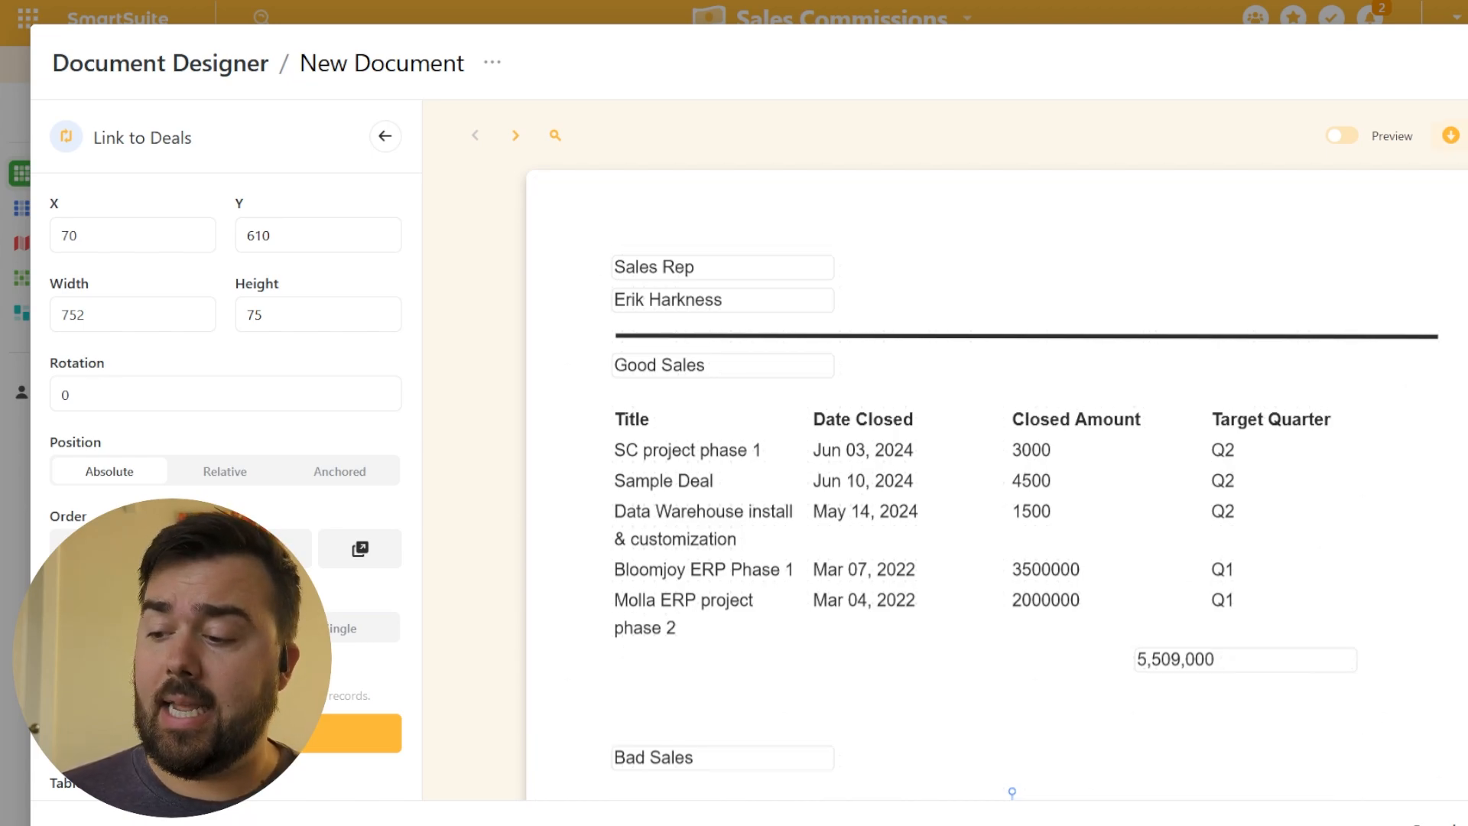
Step: Export the report as a PDF and view its print preview, closing the print dialog without printing
{"action": "left_click", "coordinate": [1450, 136]}
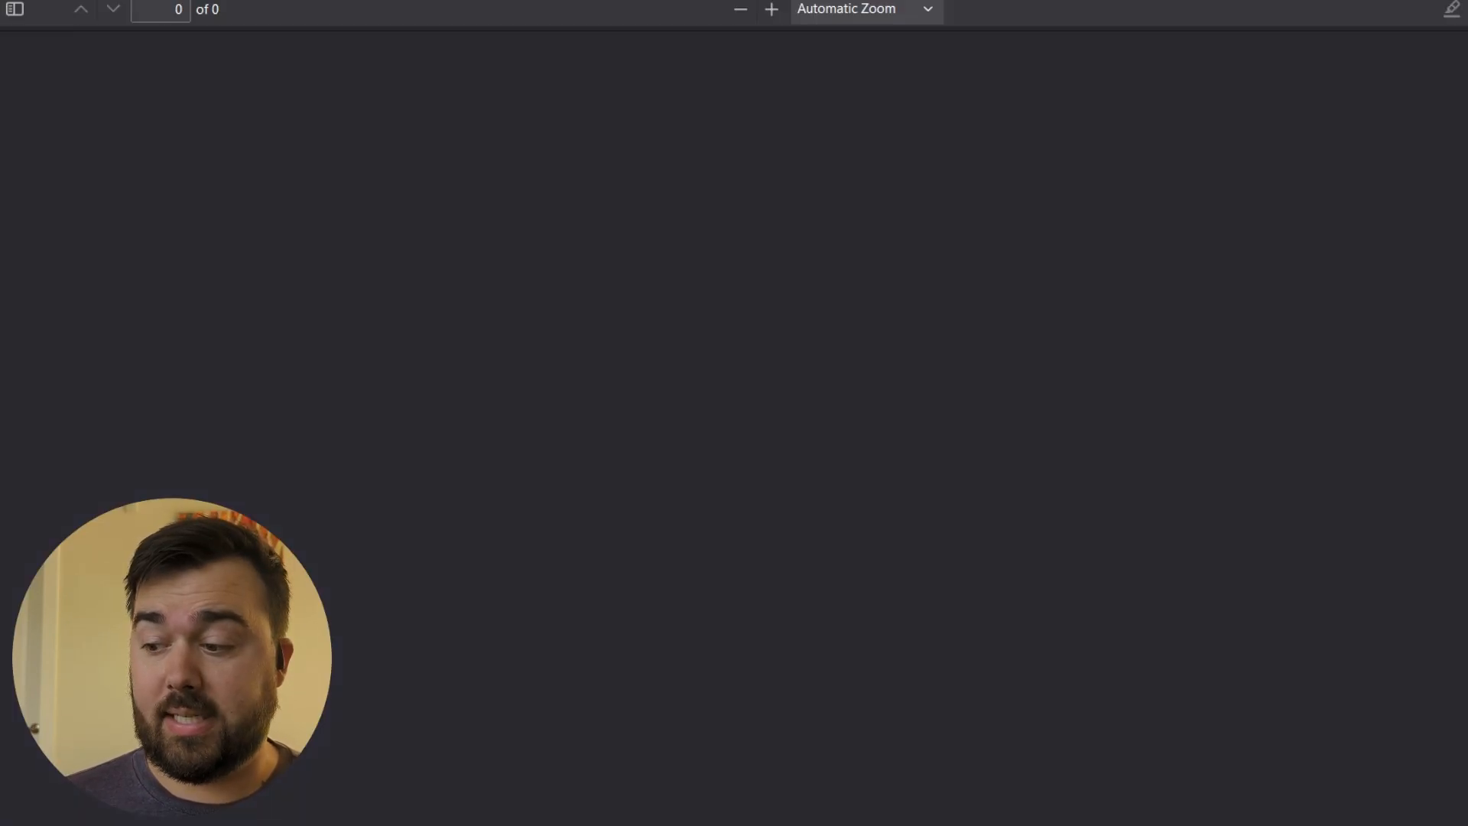
{"action": "key", "text": "ctrl+p"}
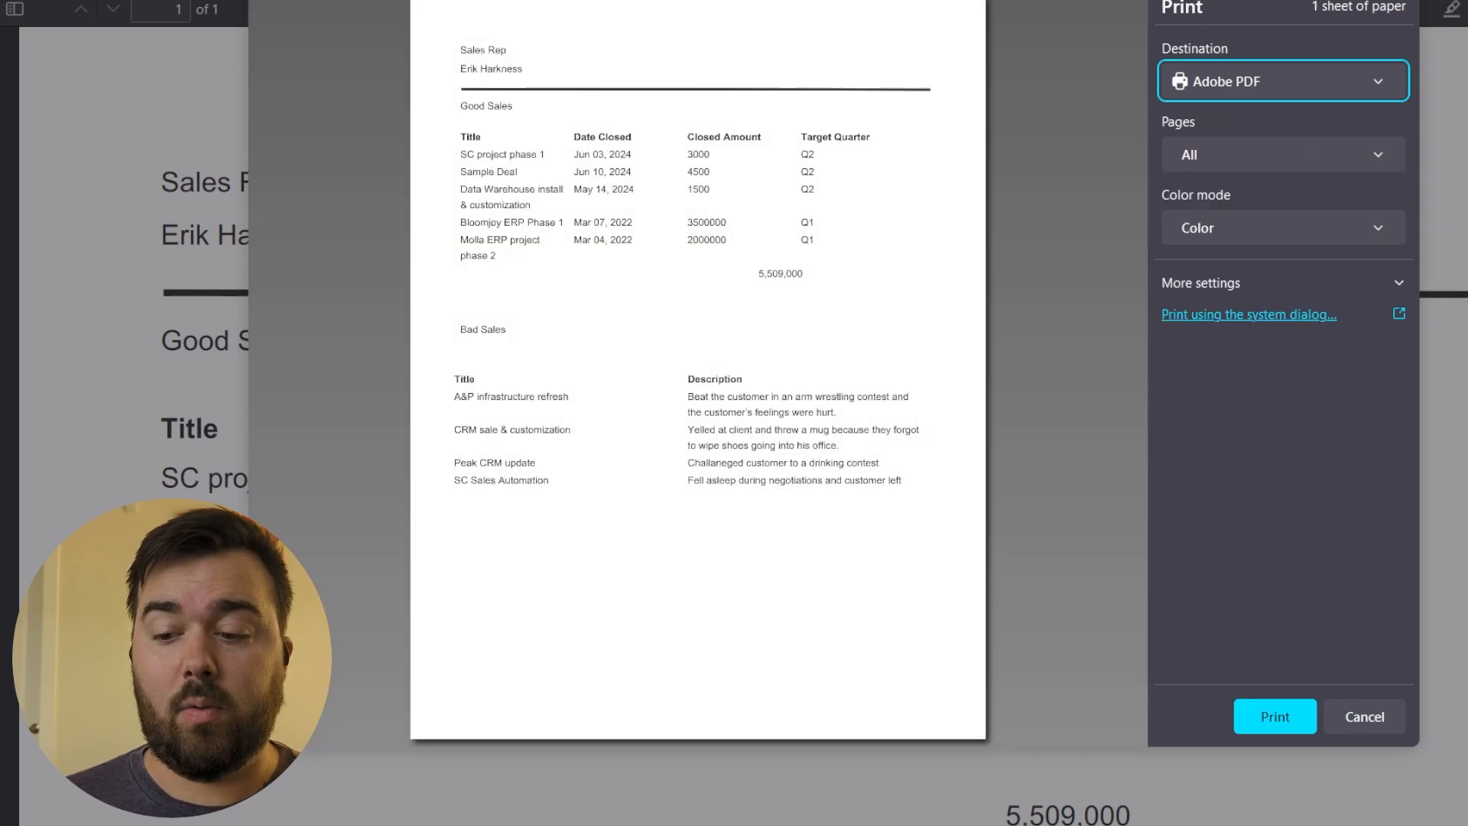
{"action": "left_click", "coordinate": [1340, 722]}
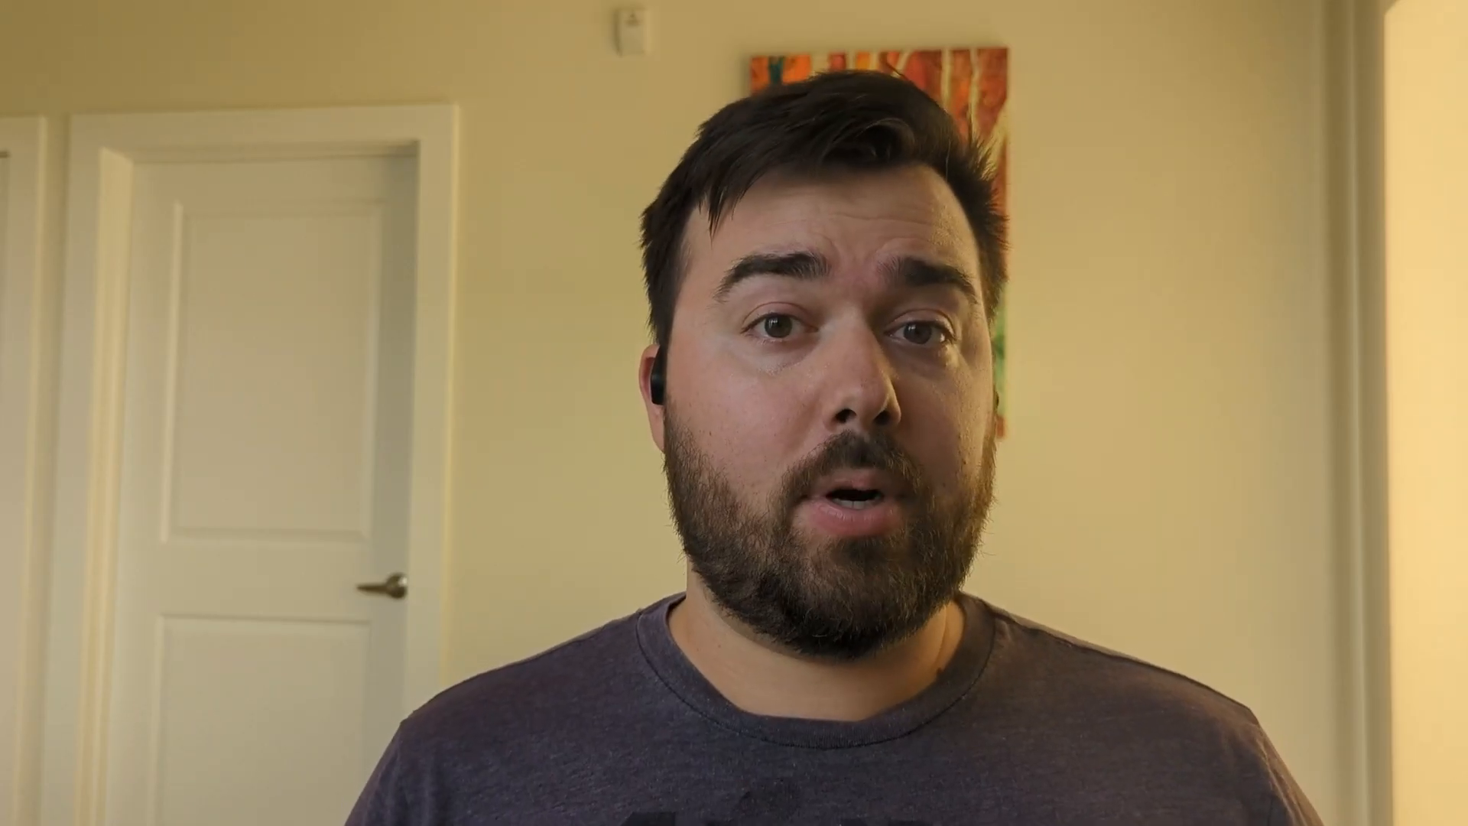
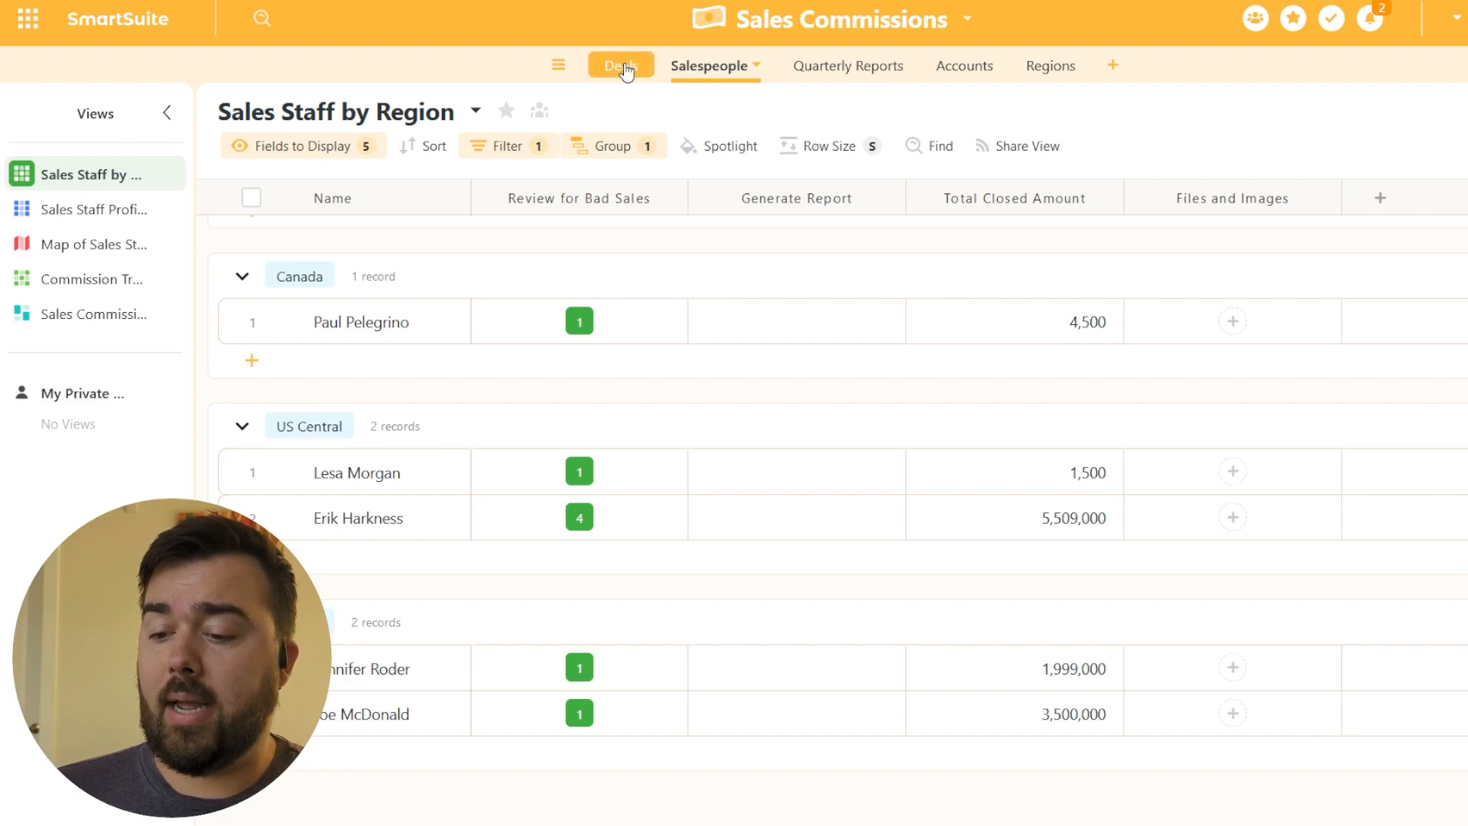
Step: Open the Individual Sales automation of the Sales Commissions solution
{"action": "left_click", "coordinate": [963, 18]}
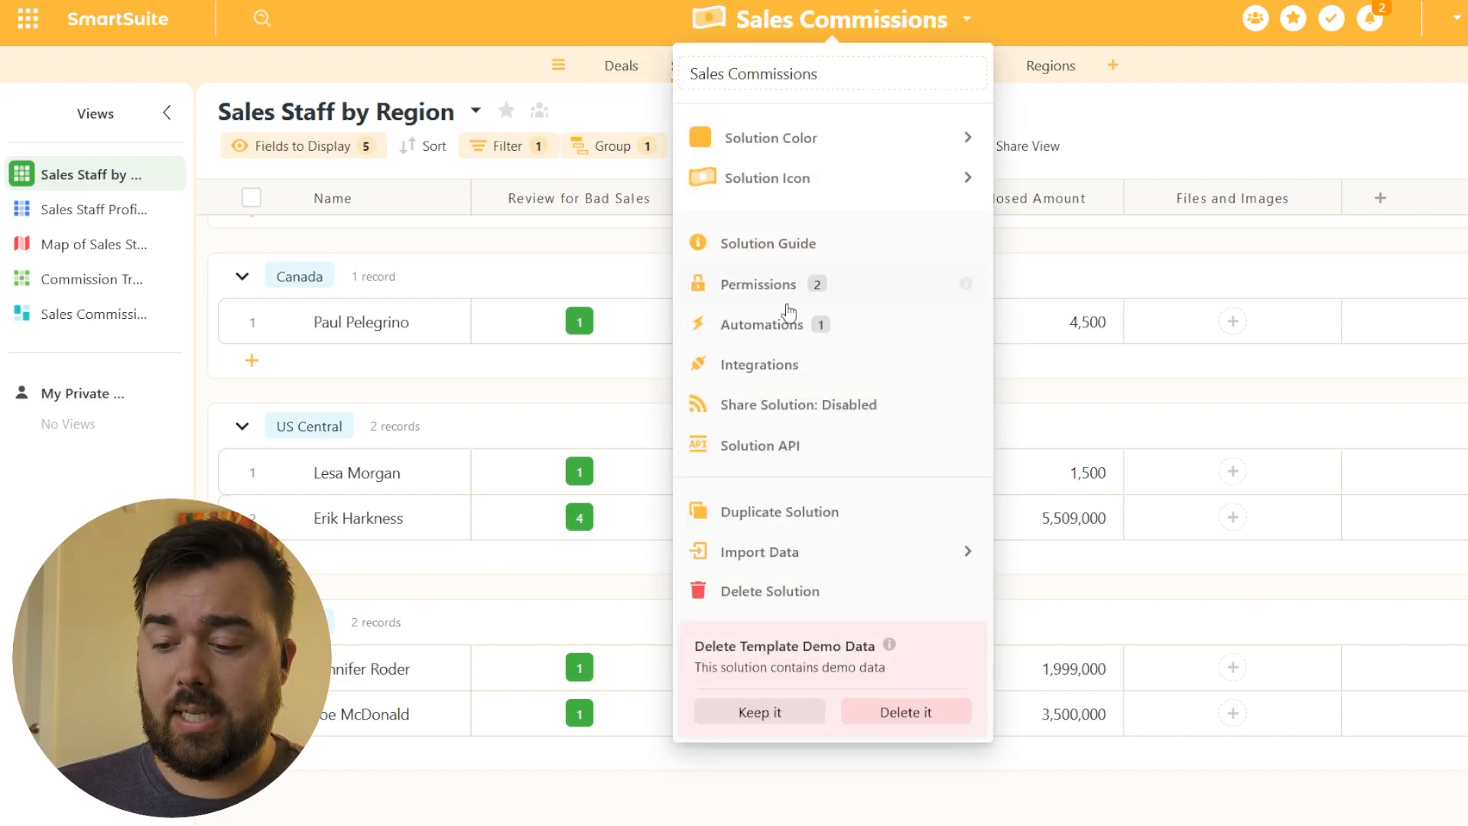
{"action": "left_click", "coordinate": [774, 331]}
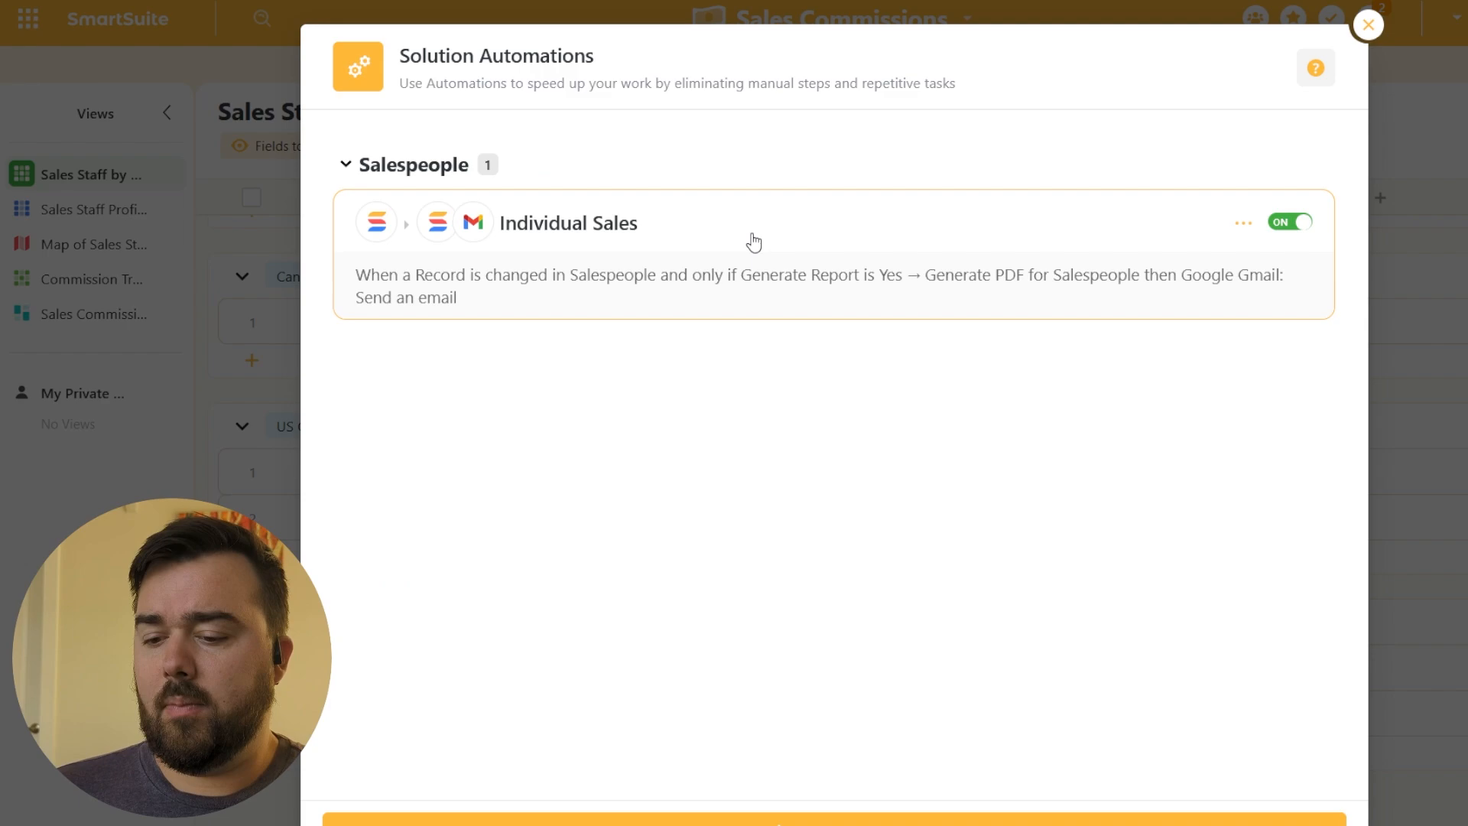
{"action": "left_click", "coordinate": [755, 242]}
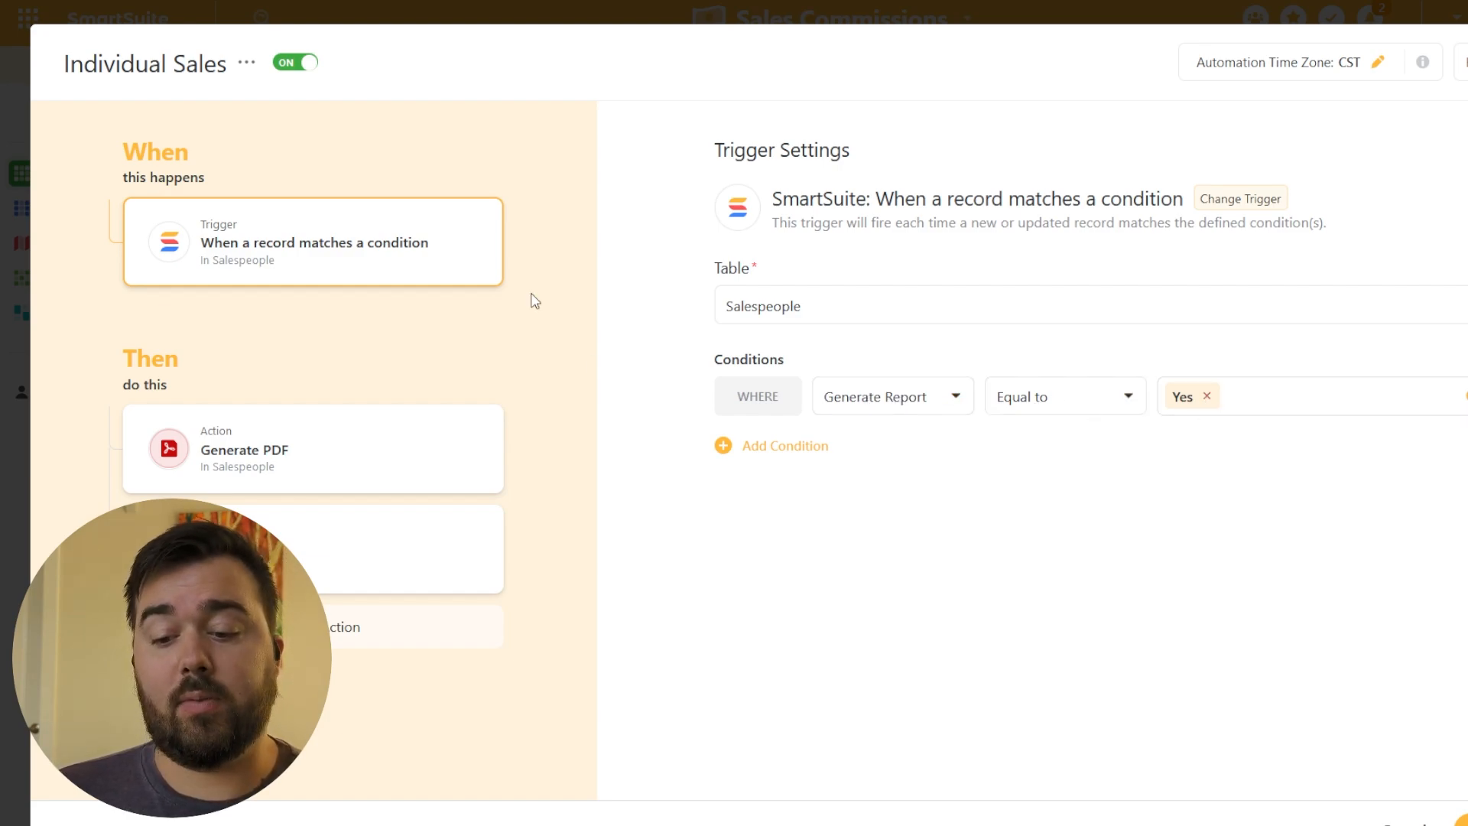
Step: Select the New Document template for the automation's Generate PDF action
{"action": "left_click", "coordinate": [369, 447]}
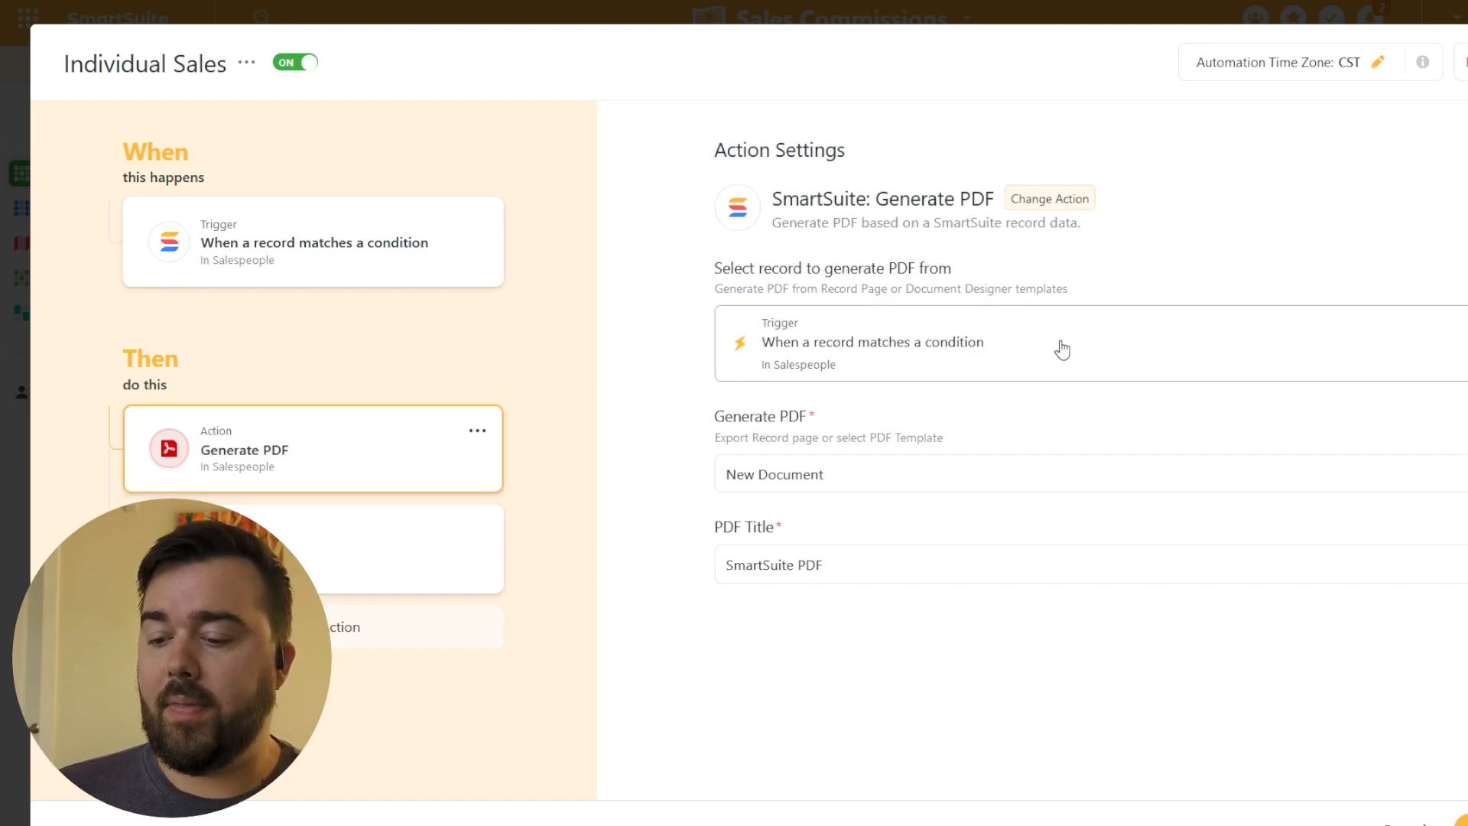
{"action": "left_click", "coordinate": [934, 472]}
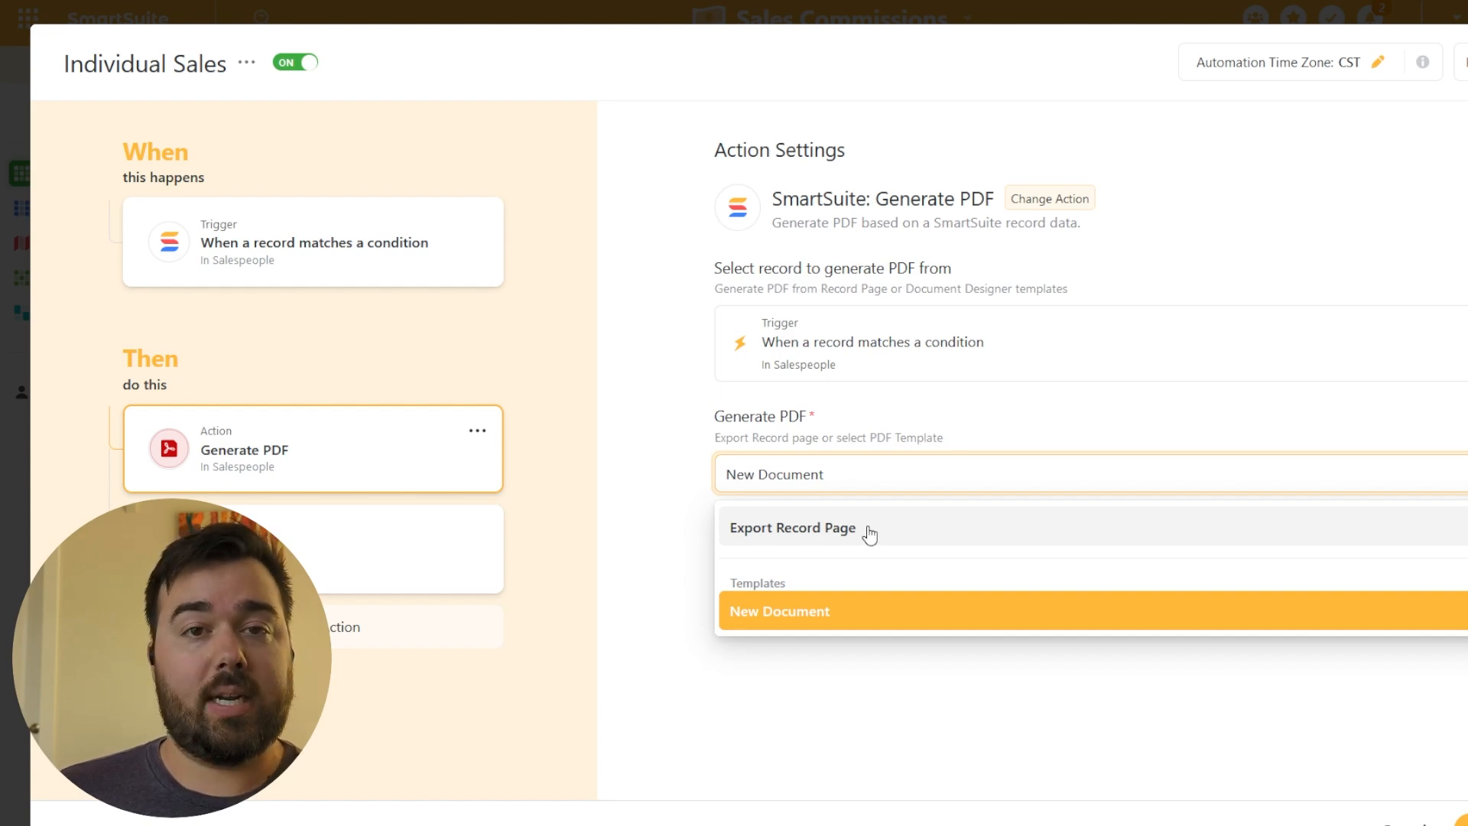
{"action": "left_click", "coordinate": [887, 618]}
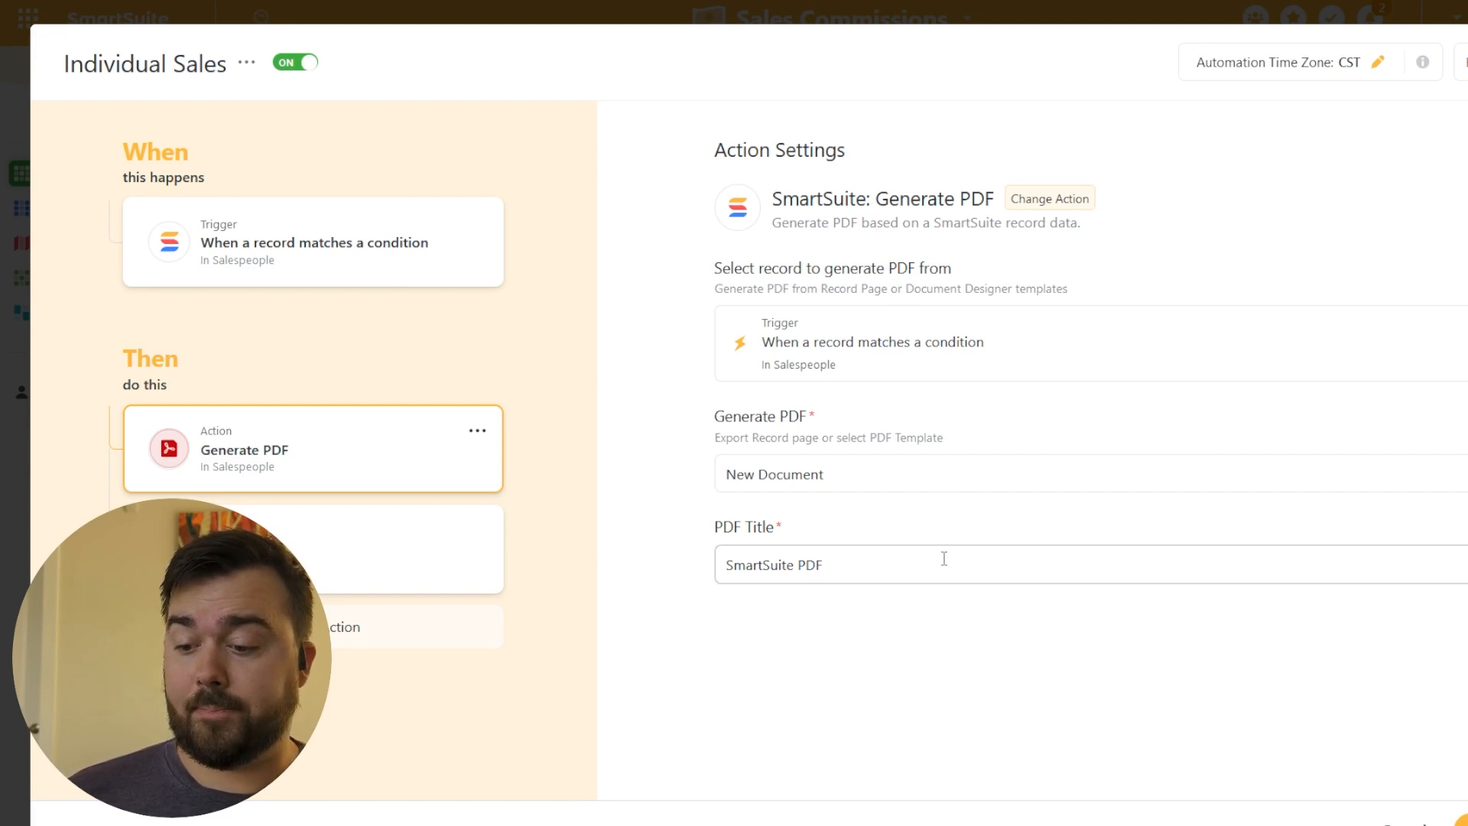
Step: Insert the trigger's Title field at the start of the PDF title in the Generate PDF action
{"action": "left_click_drag", "start_coordinate": [885, 564], "coordinate": [675, 563]}
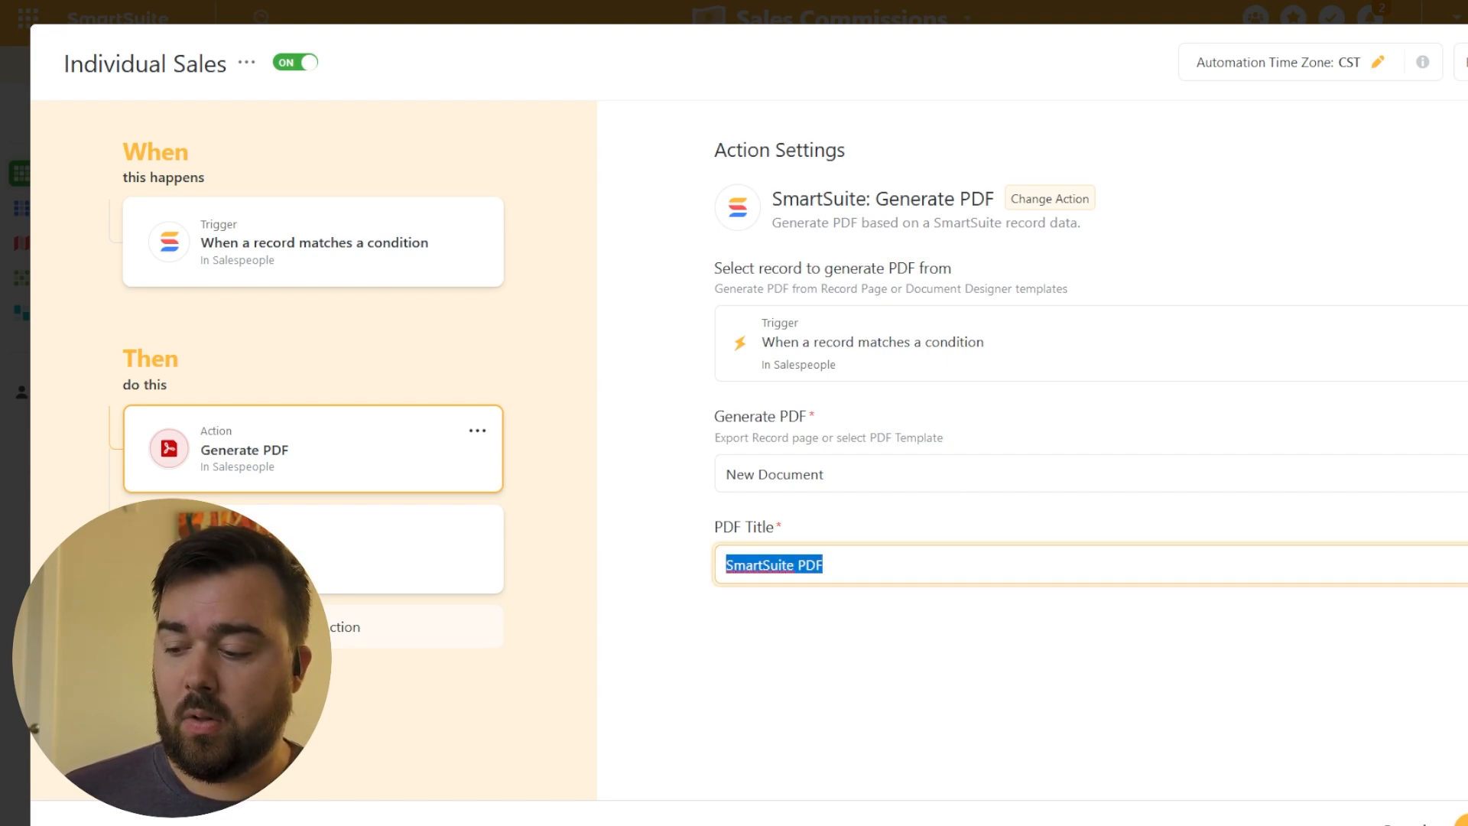
{"action": "left_click", "coordinate": [1461, 564]}
{"action": "scroll", "coordinate": [1351, 342], "scroll_direction": "down", "scroll_amount": 6}
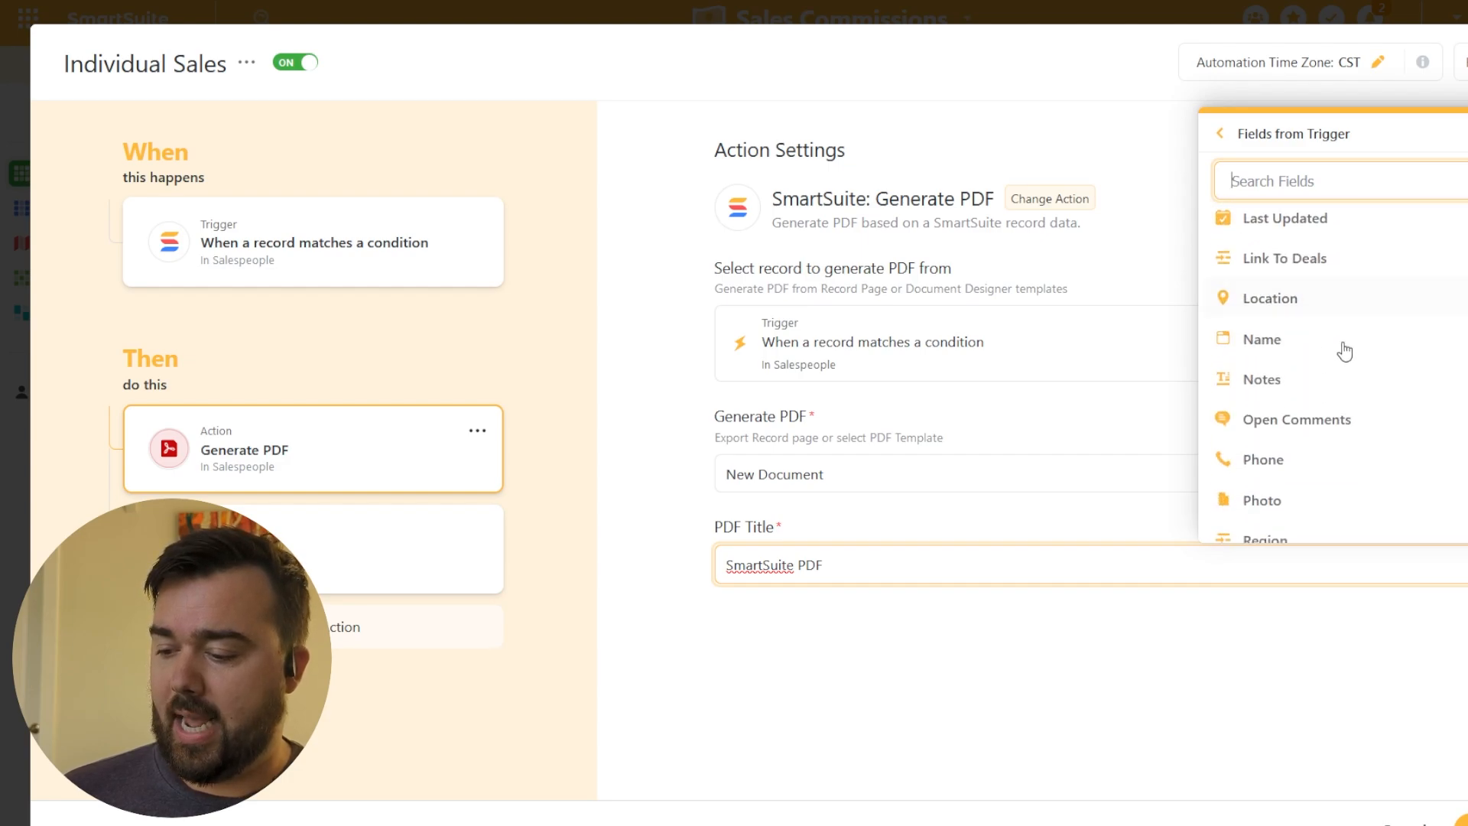
{"action": "scroll", "coordinate": [1329, 371], "scroll_direction": "down", "scroll_amount": 2}
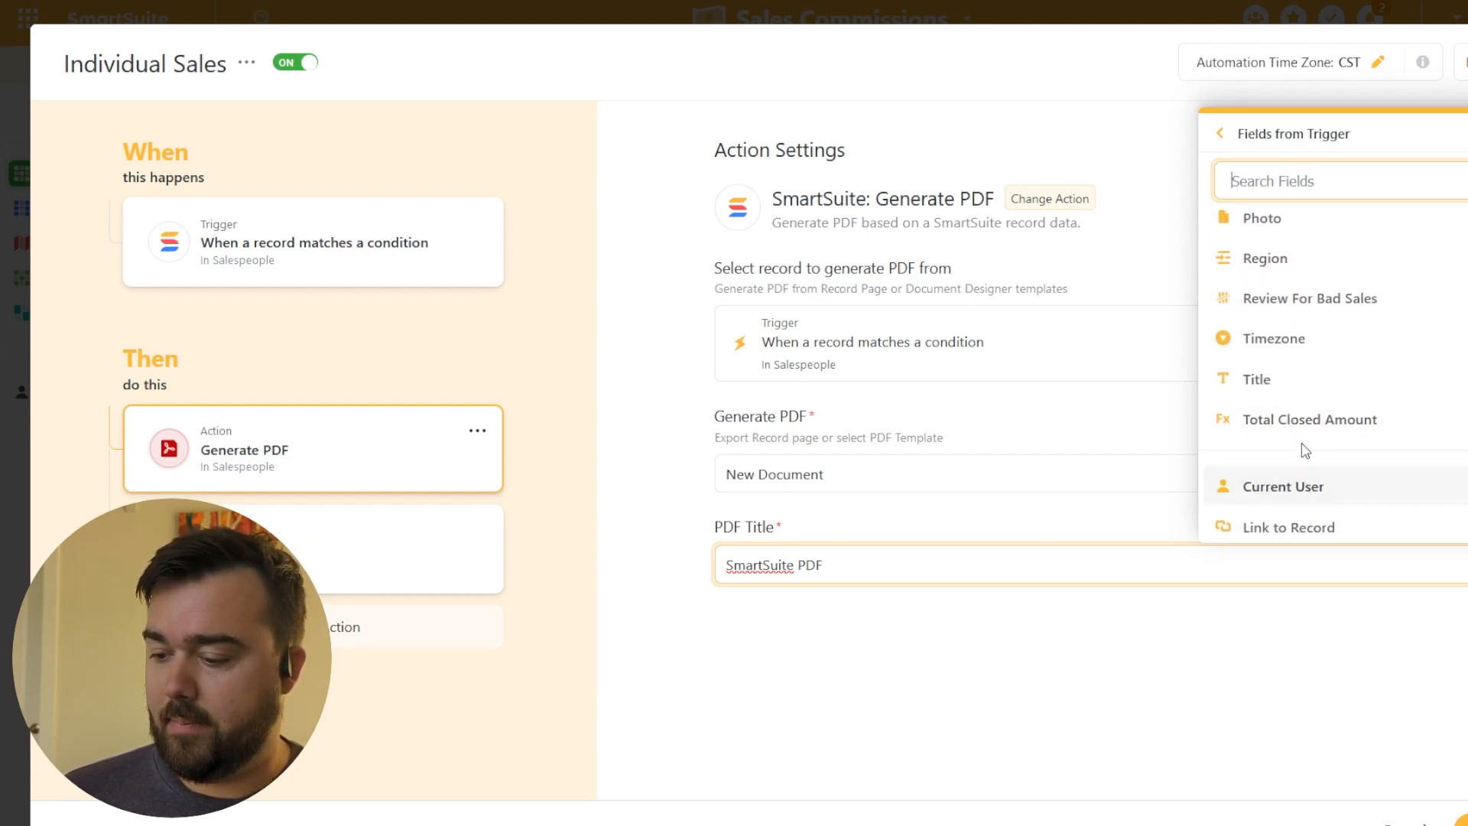
{"action": "left_click", "coordinate": [1284, 389]}
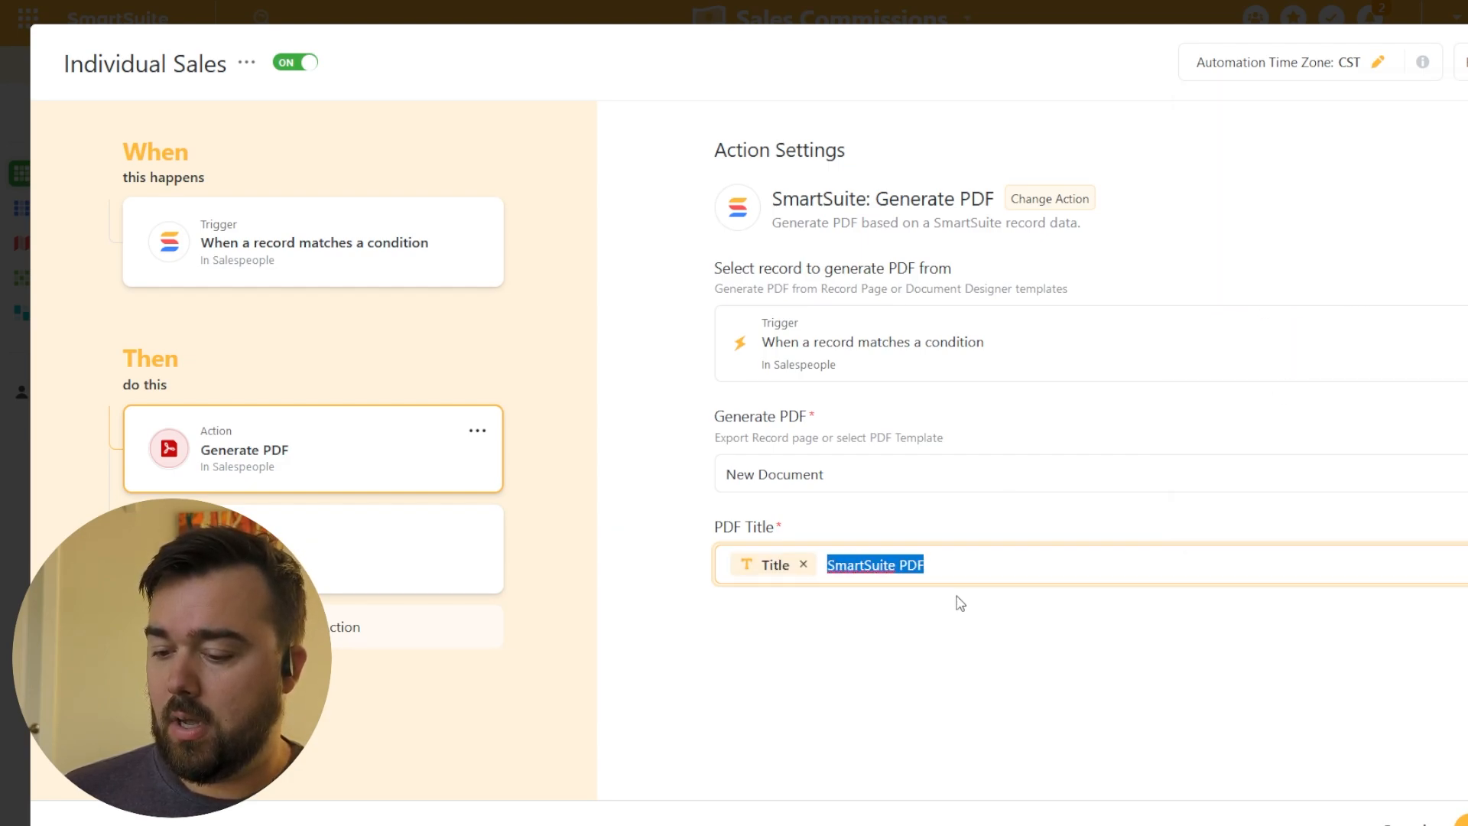
Step: Replace the "SmartSuite PDF" text after the Title field in the PDF title with "Sales Report"
{"action": "left_click", "coordinate": [958, 556]}
{"action": "left_click_drag", "start_coordinate": [959, 555], "coordinate": [832, 559]}
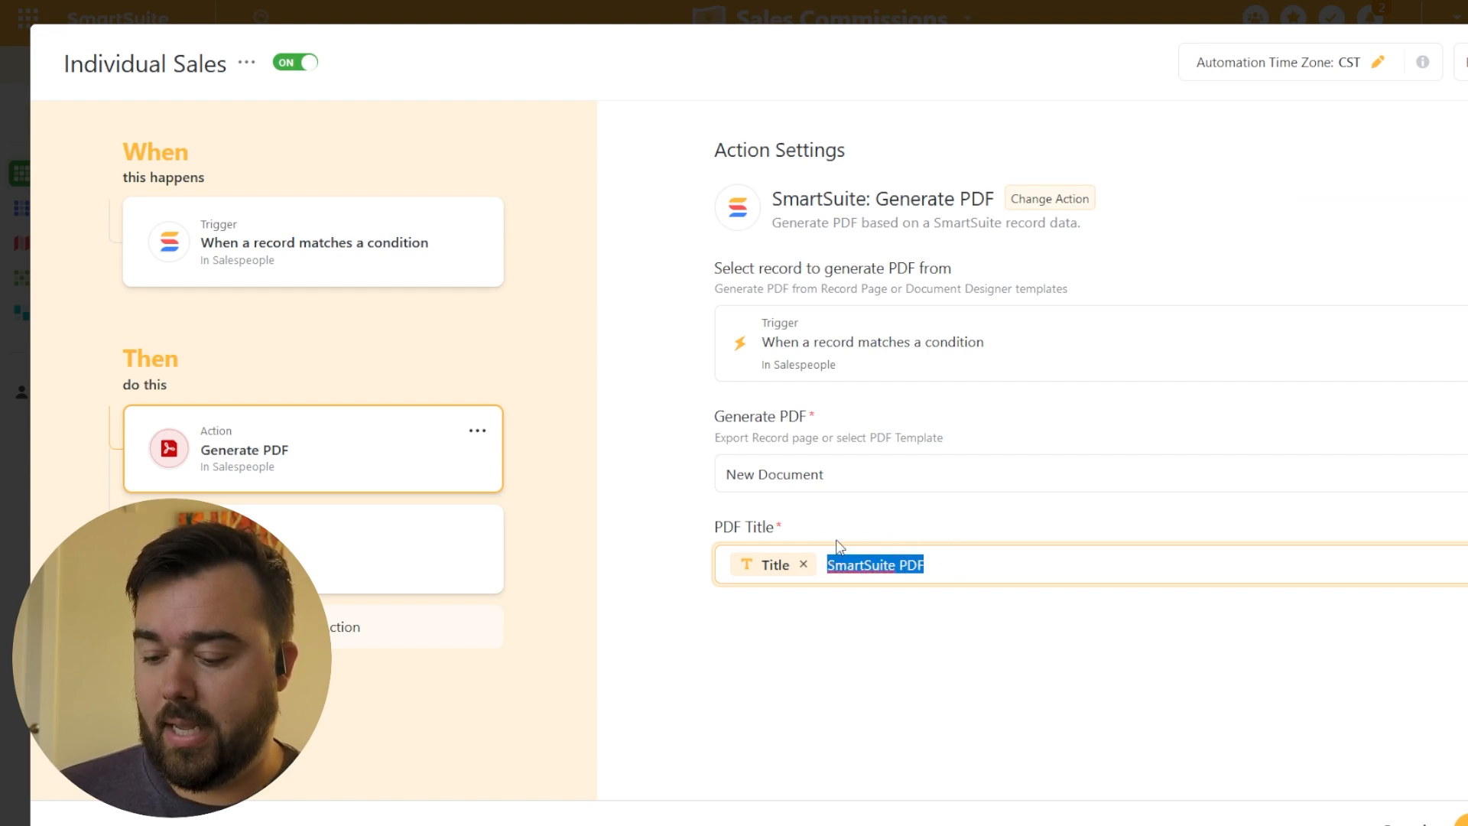
{"action": "type", "text": "kj"}
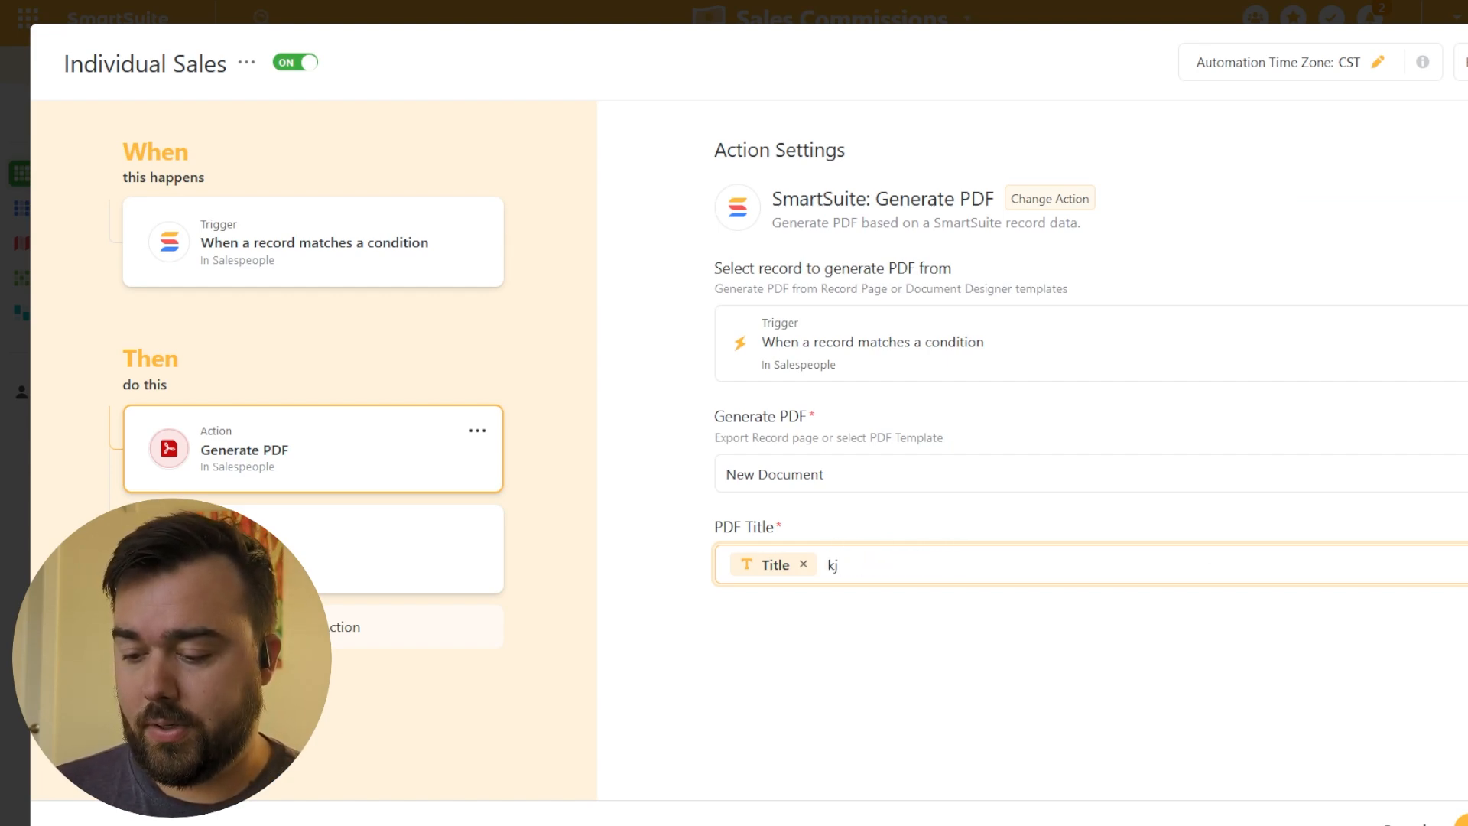
{"action": "key", "text": "BackSpace"}
{"action": "key", "text": "BackSpace"}
{"action": "type", "text": "Sa"}
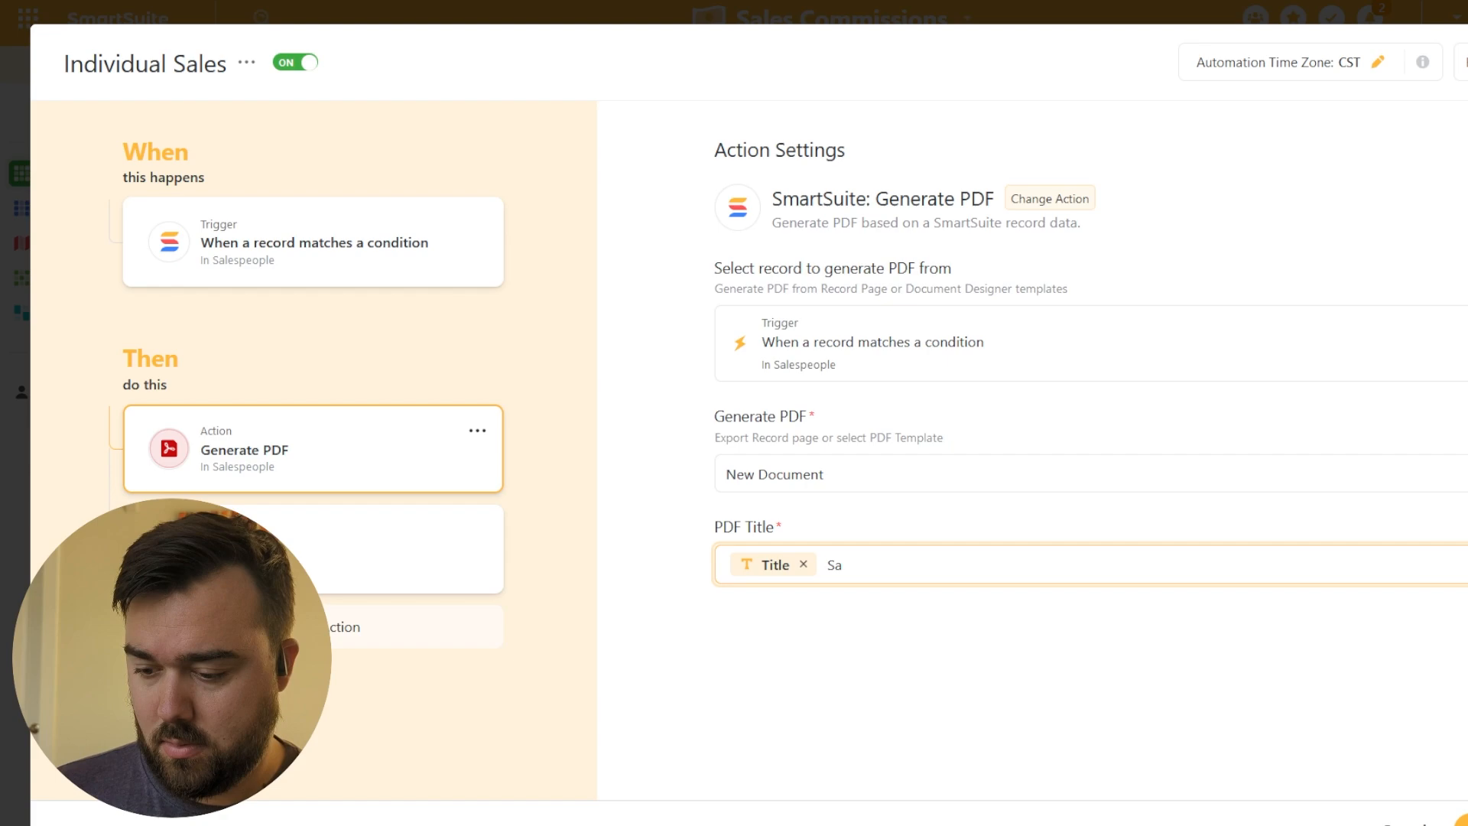
{"action": "type", "text": "les Report"}
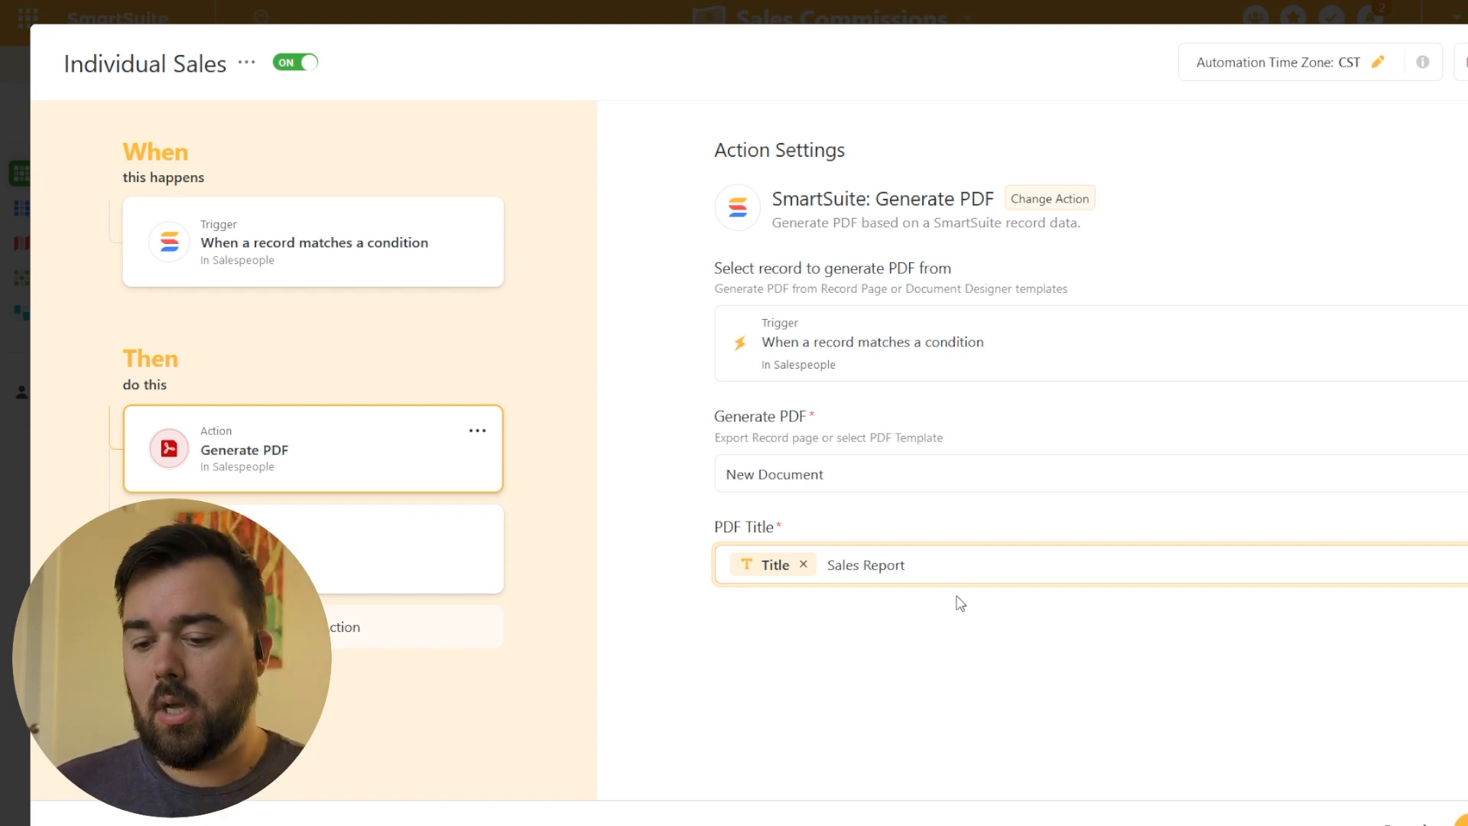
{"action": "left_click", "coordinate": [1303, 660]}
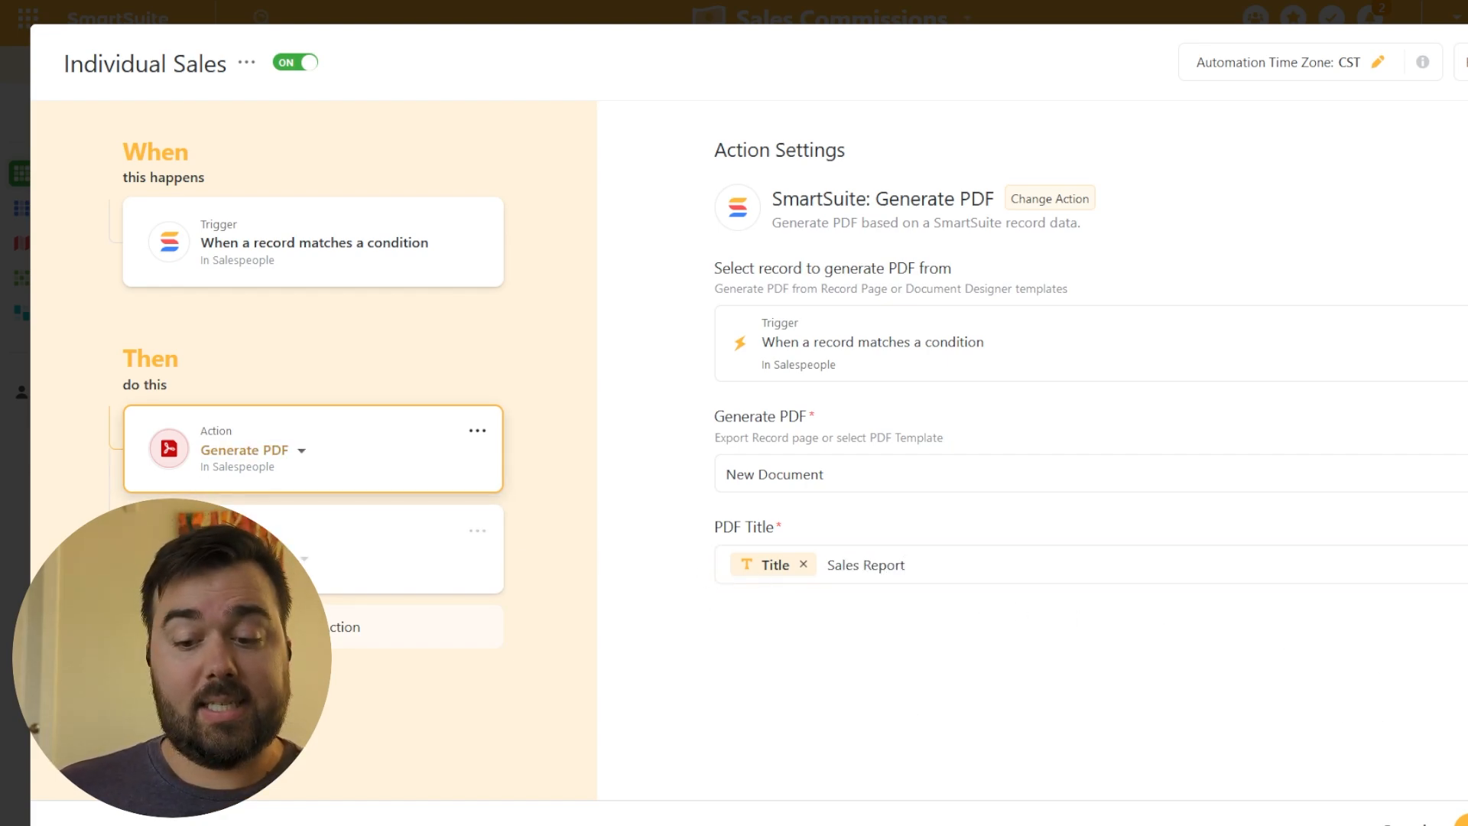
Step: Open the Gmail email action and review its recipient, subject, message and attachment settings
{"action": "left_click", "coordinate": [354, 545]}
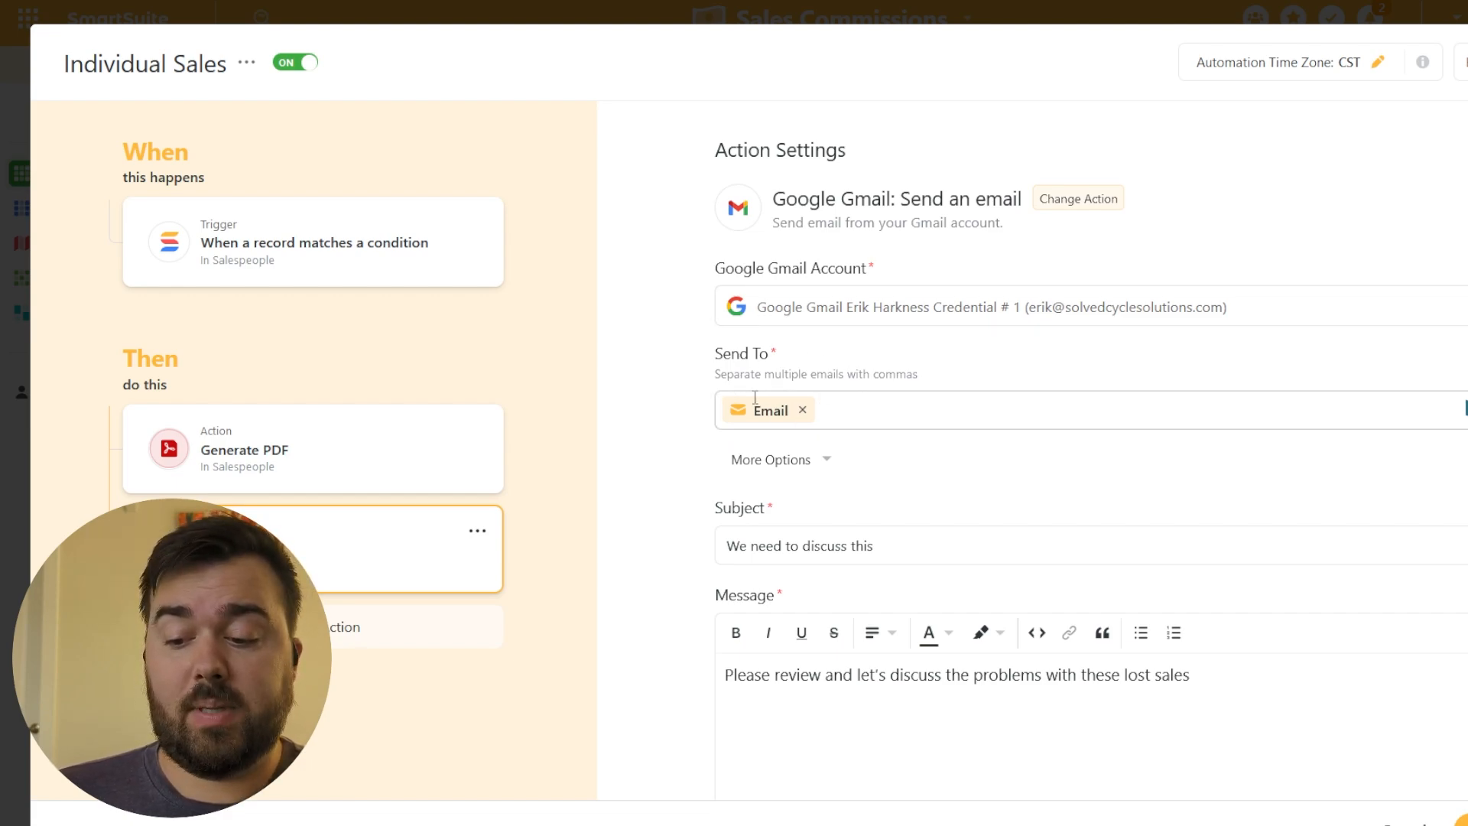
{"action": "scroll", "coordinate": [774, 419], "scroll_direction": "down", "scroll_amount": 4}
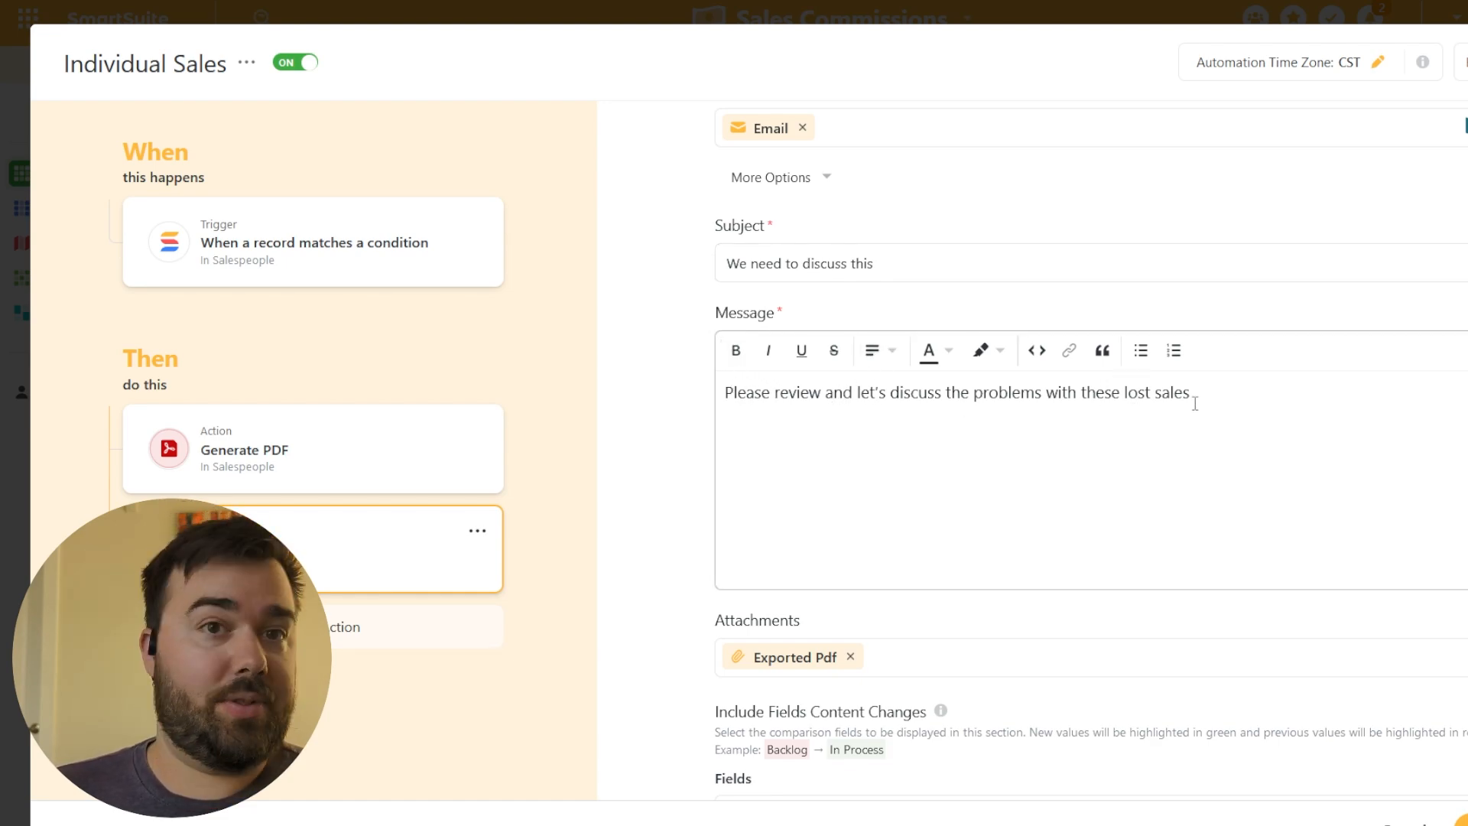
{"action": "scroll", "coordinate": [918, 535], "scroll_direction": "down", "scroll_amount": 1}
Step: Remove the email's Exported Pdf attachment and attach it again from the Generate PDF action's data
{"action": "left_click", "coordinate": [923, 600]}
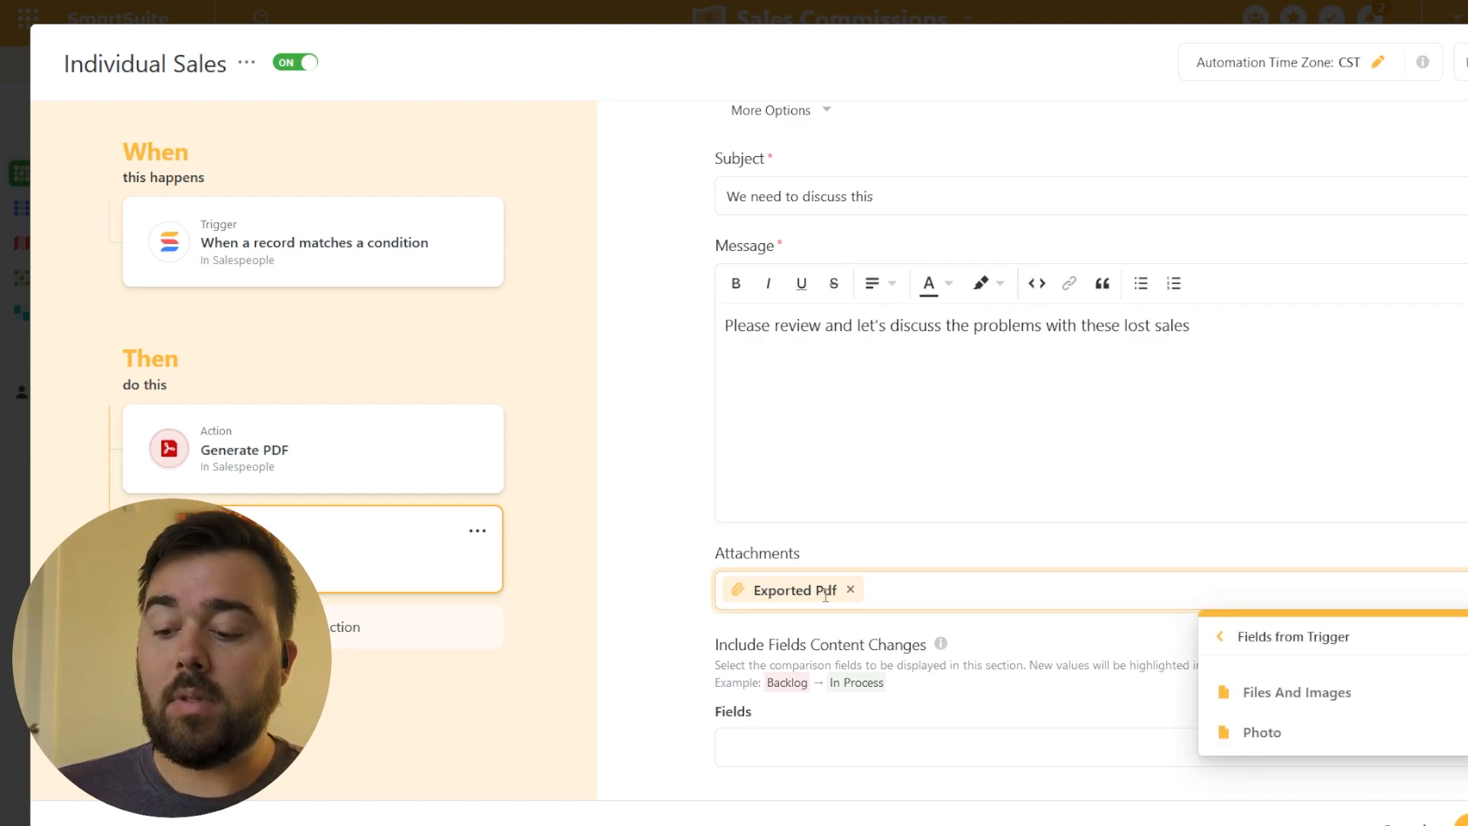
{"action": "left_click", "coordinate": [850, 590]}
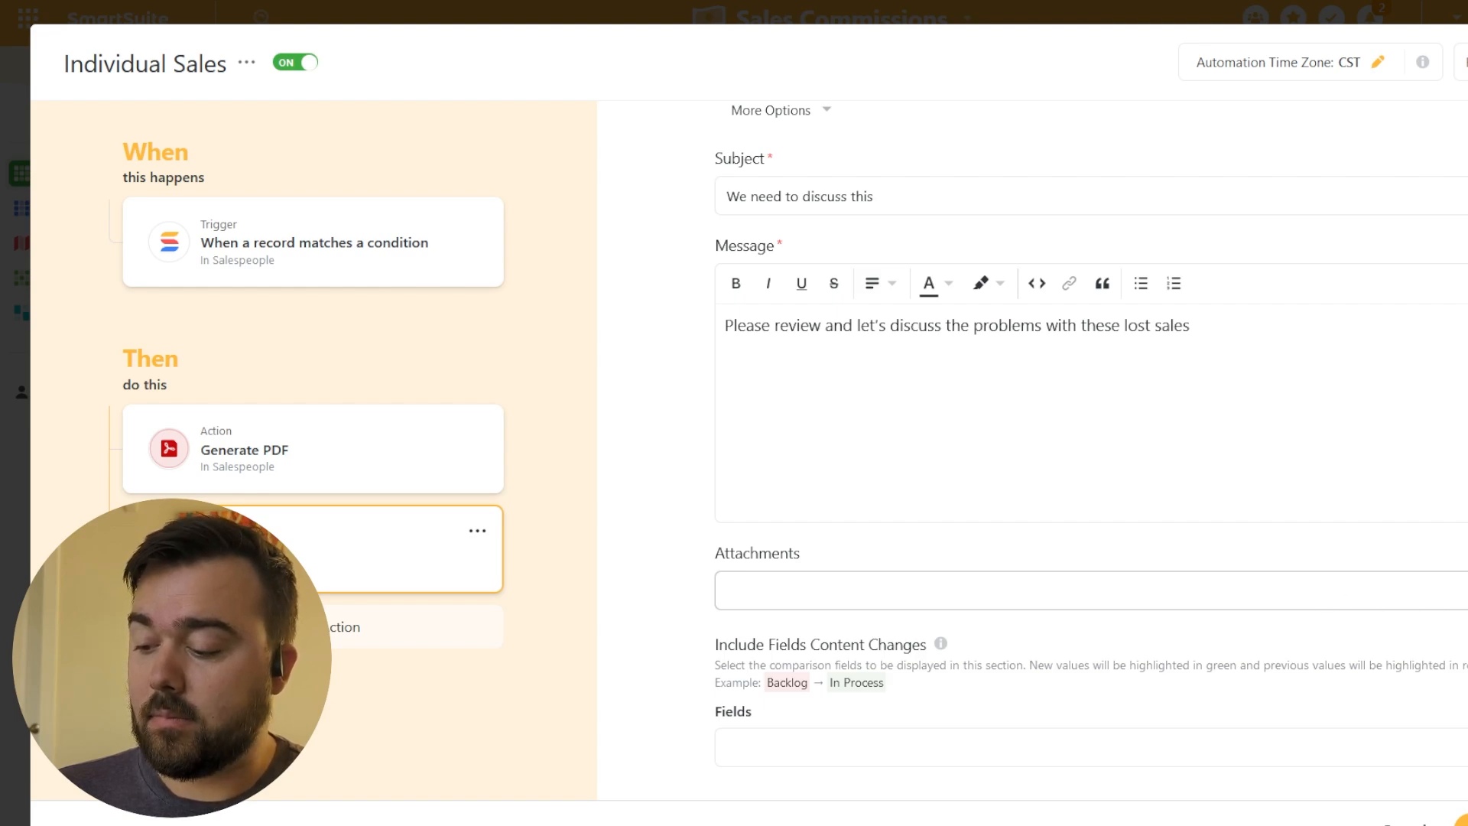
{"action": "left_click", "coordinate": [1462, 590]}
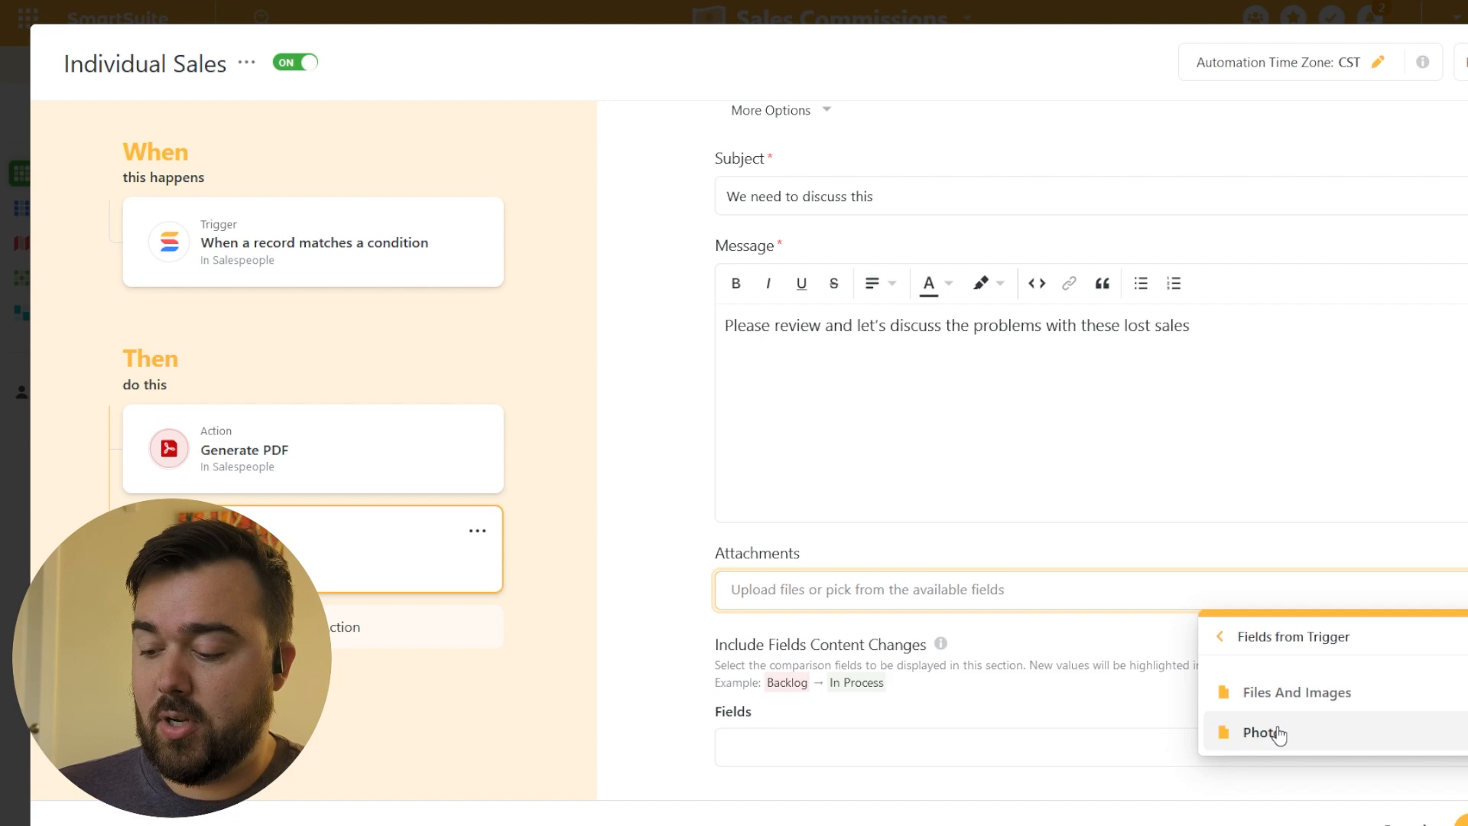
{"action": "left_click", "coordinate": [1275, 642]}
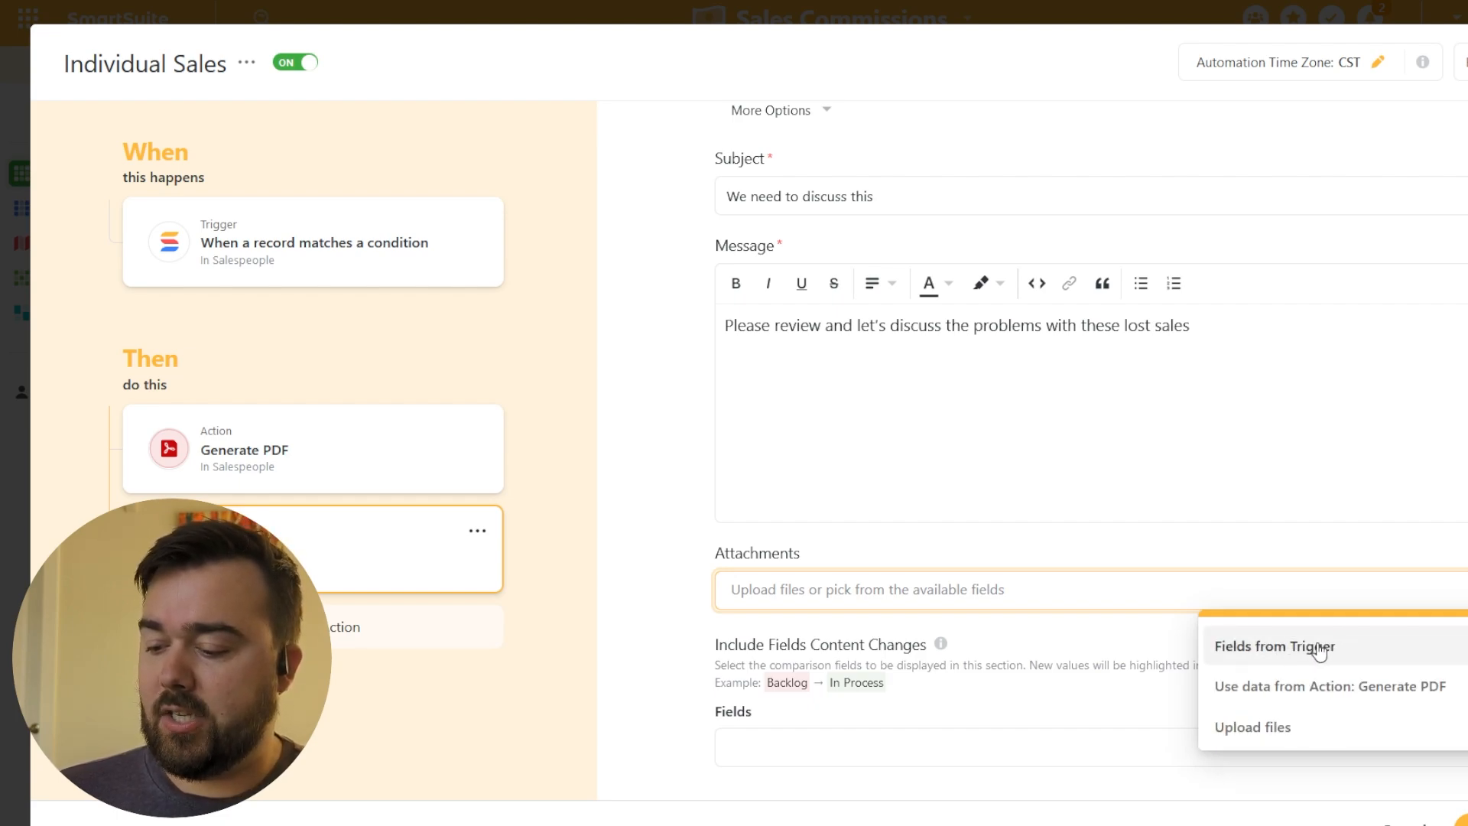
{"action": "left_click", "coordinate": [1295, 688]}
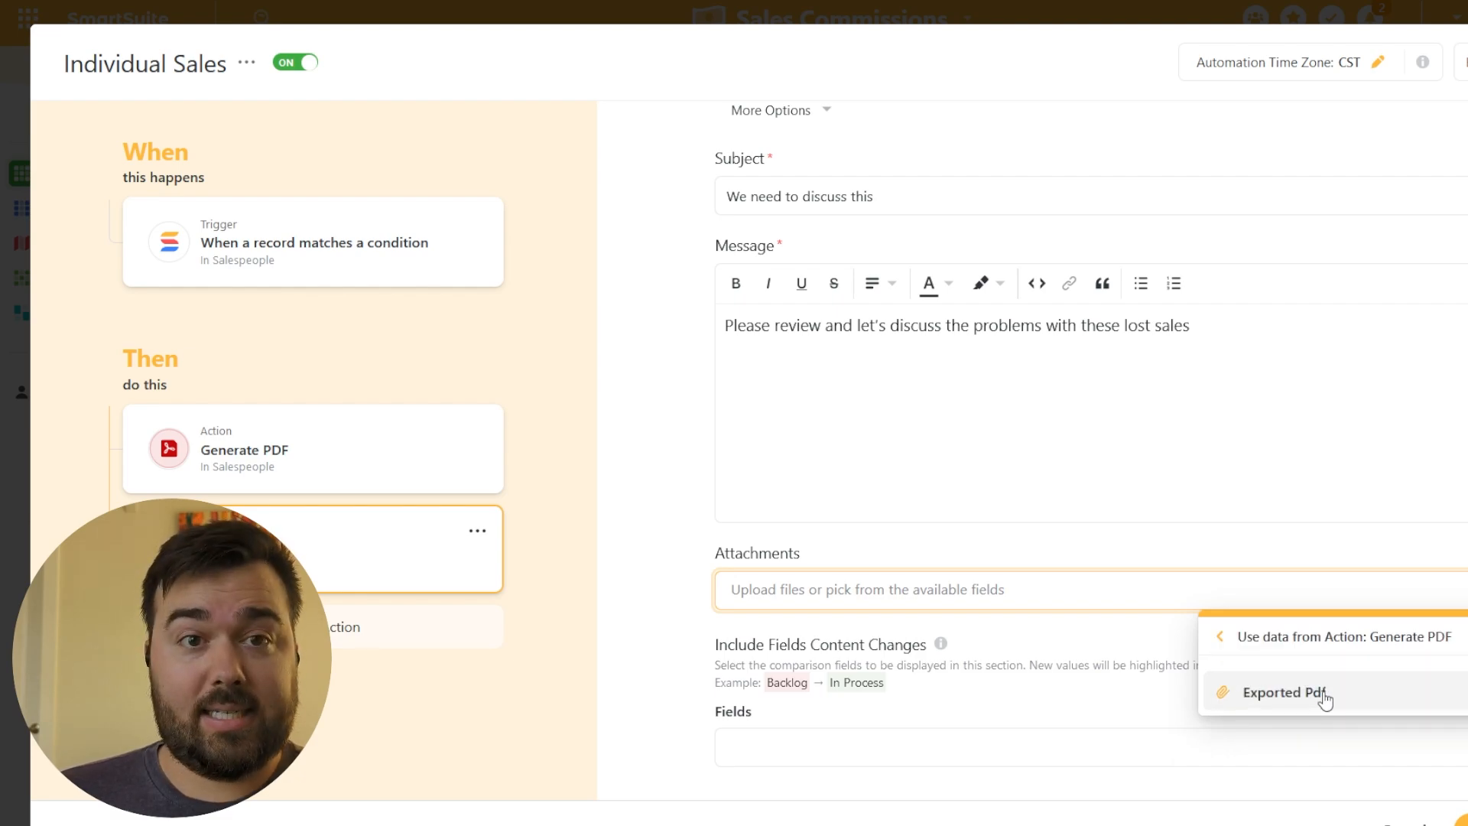
{"action": "left_click", "coordinate": [1323, 699]}
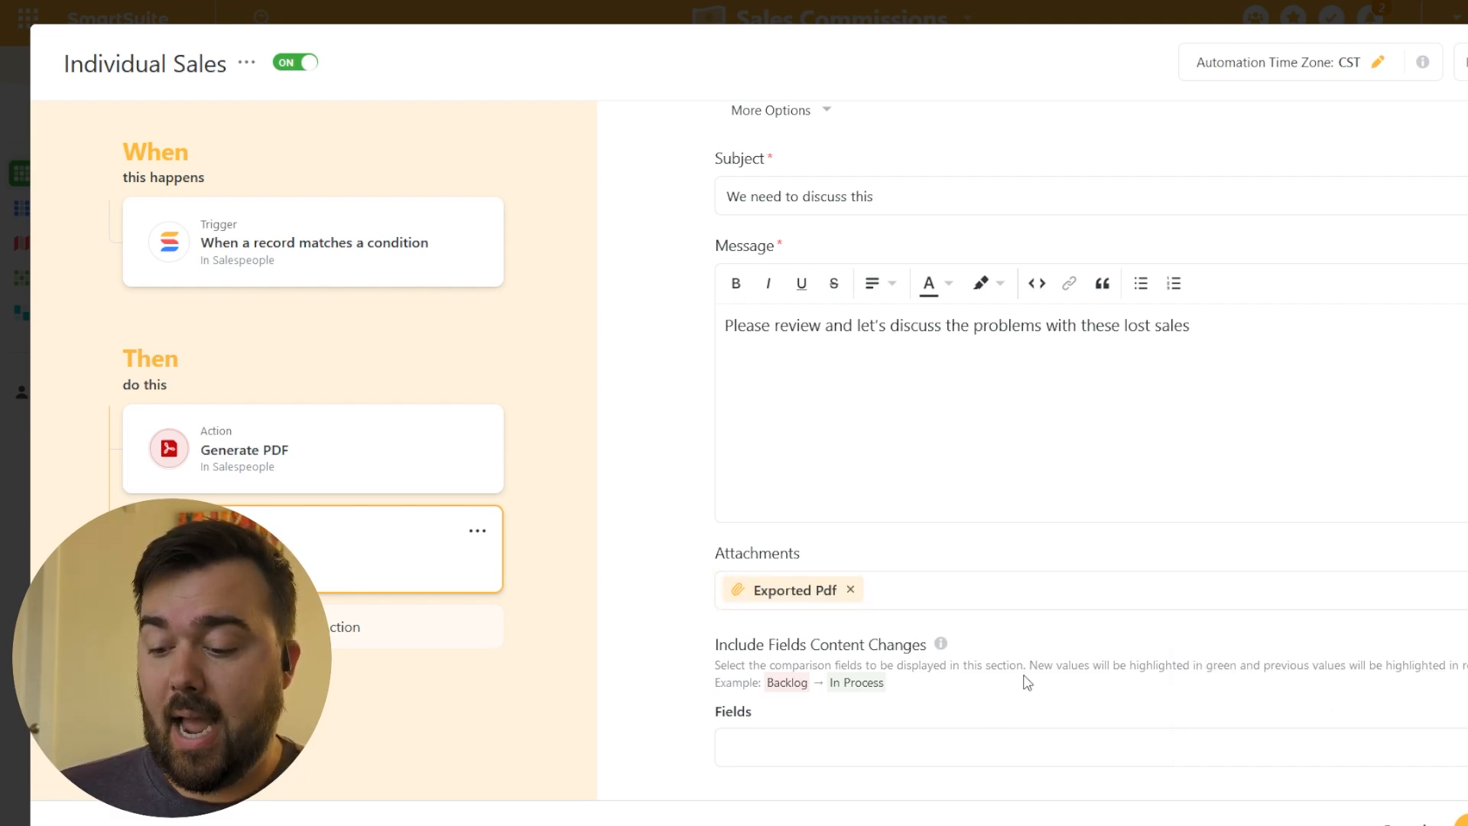
Step: Add an Update records action for the triggering Salespeople record and add Files and Images as a field to update
{"action": "left_click", "coordinate": [353, 646]}
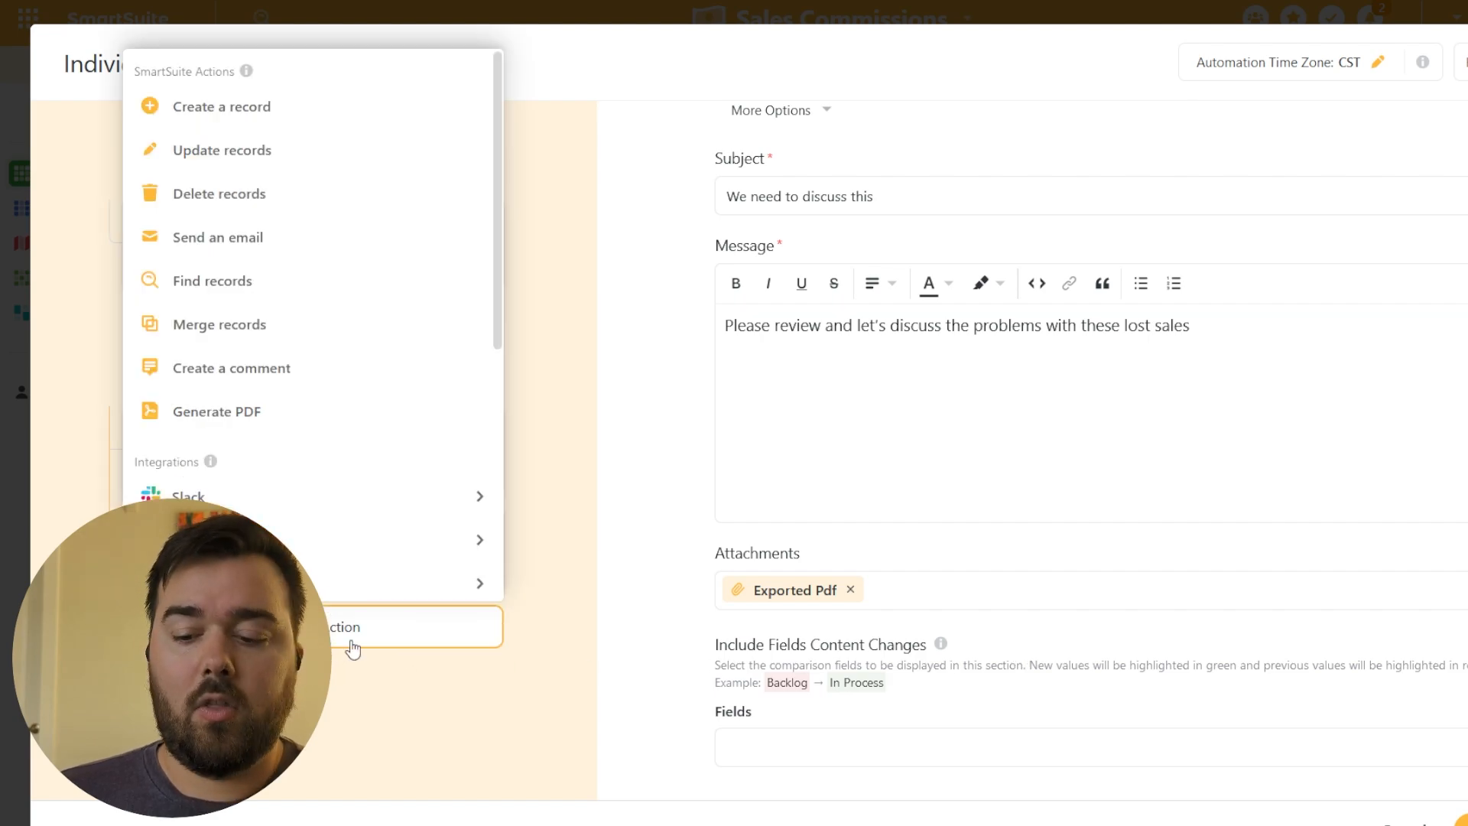
{"action": "left_click", "coordinate": [253, 153]}
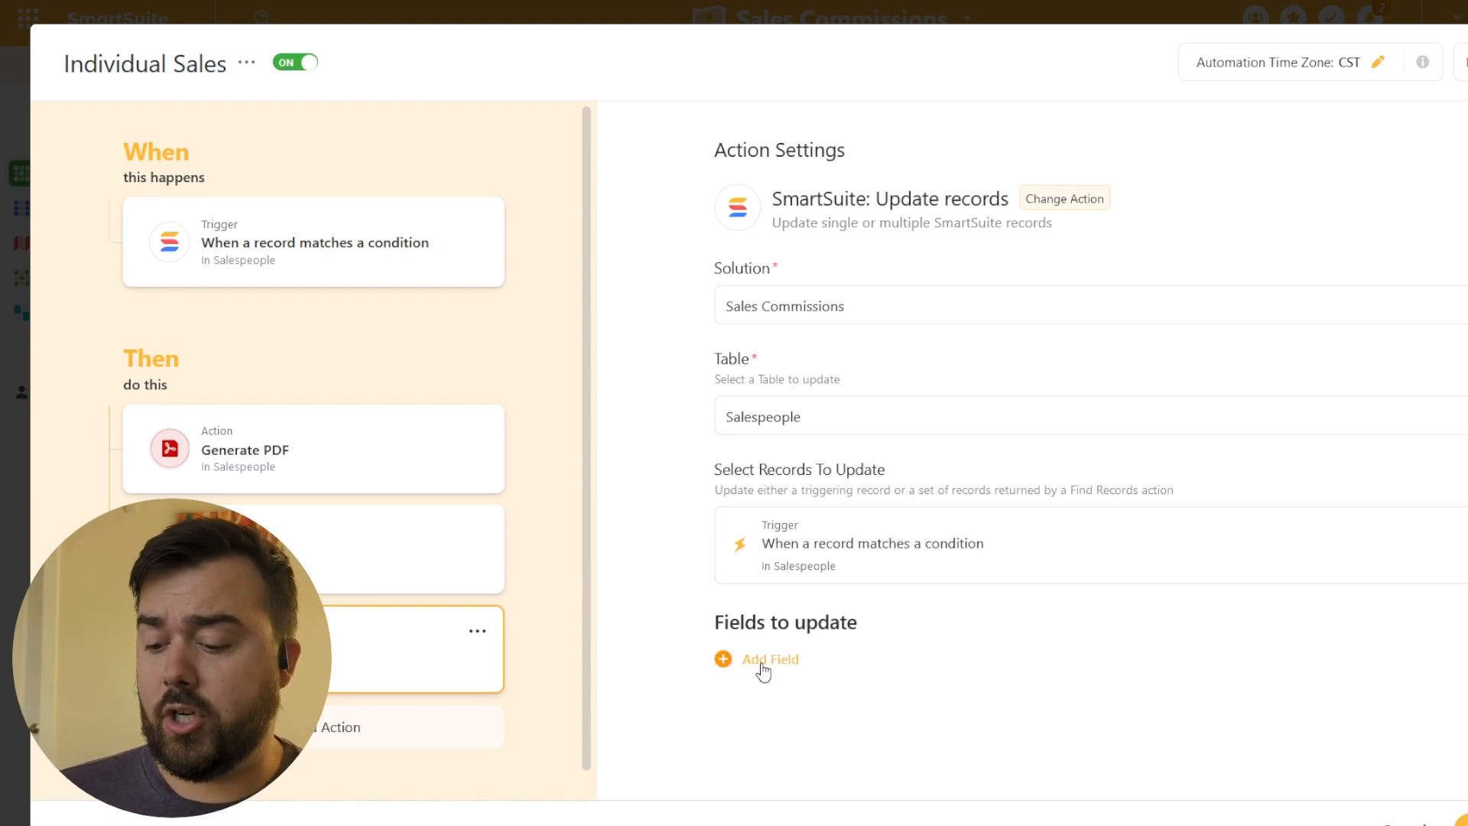
{"action": "left_click", "coordinate": [761, 662]}
{"action": "scroll", "coordinate": [812, 432], "scroll_direction": "down", "scroll_amount": 2}
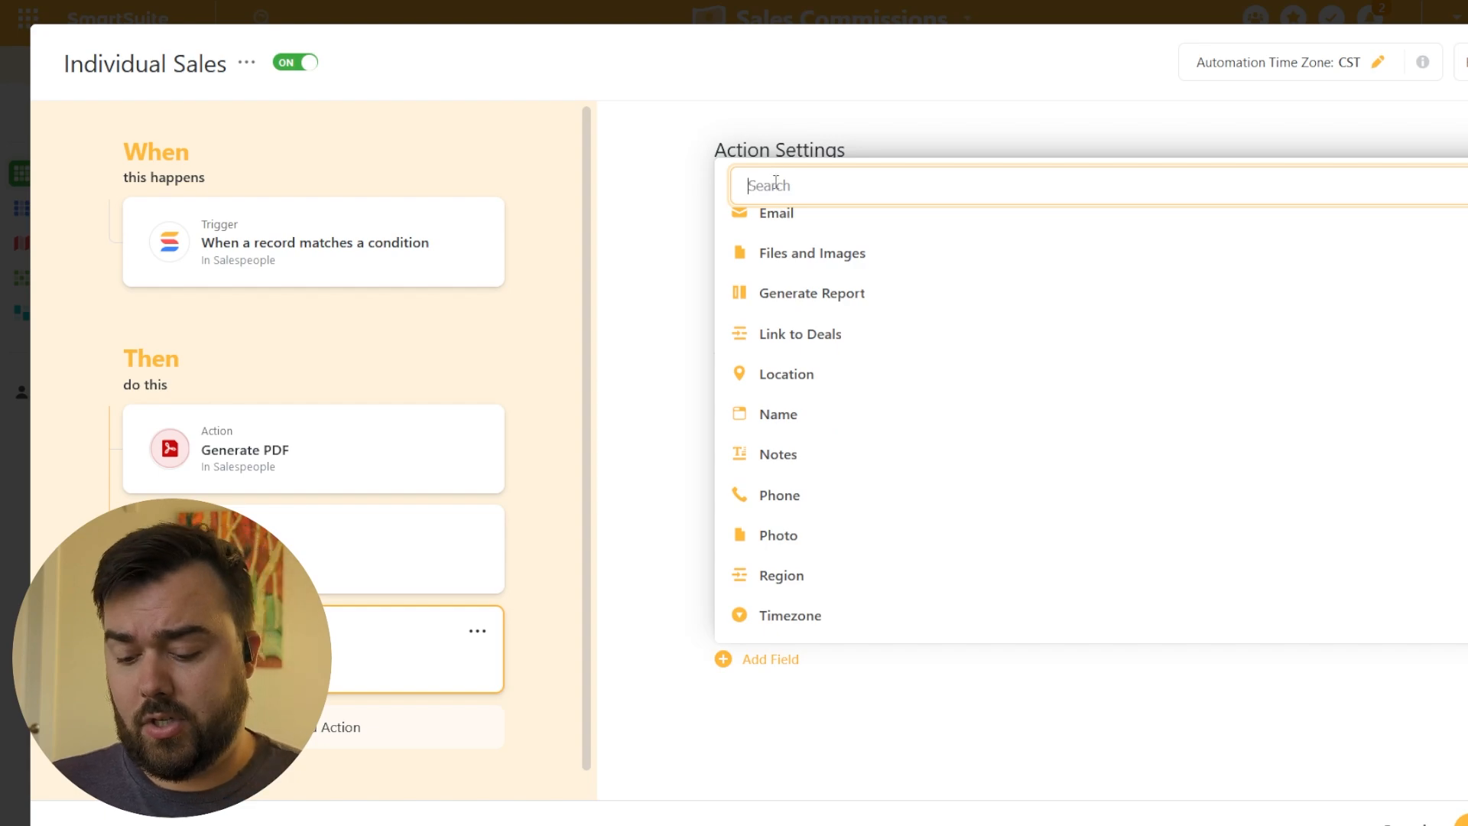
{"action": "type", "text": "fil"}
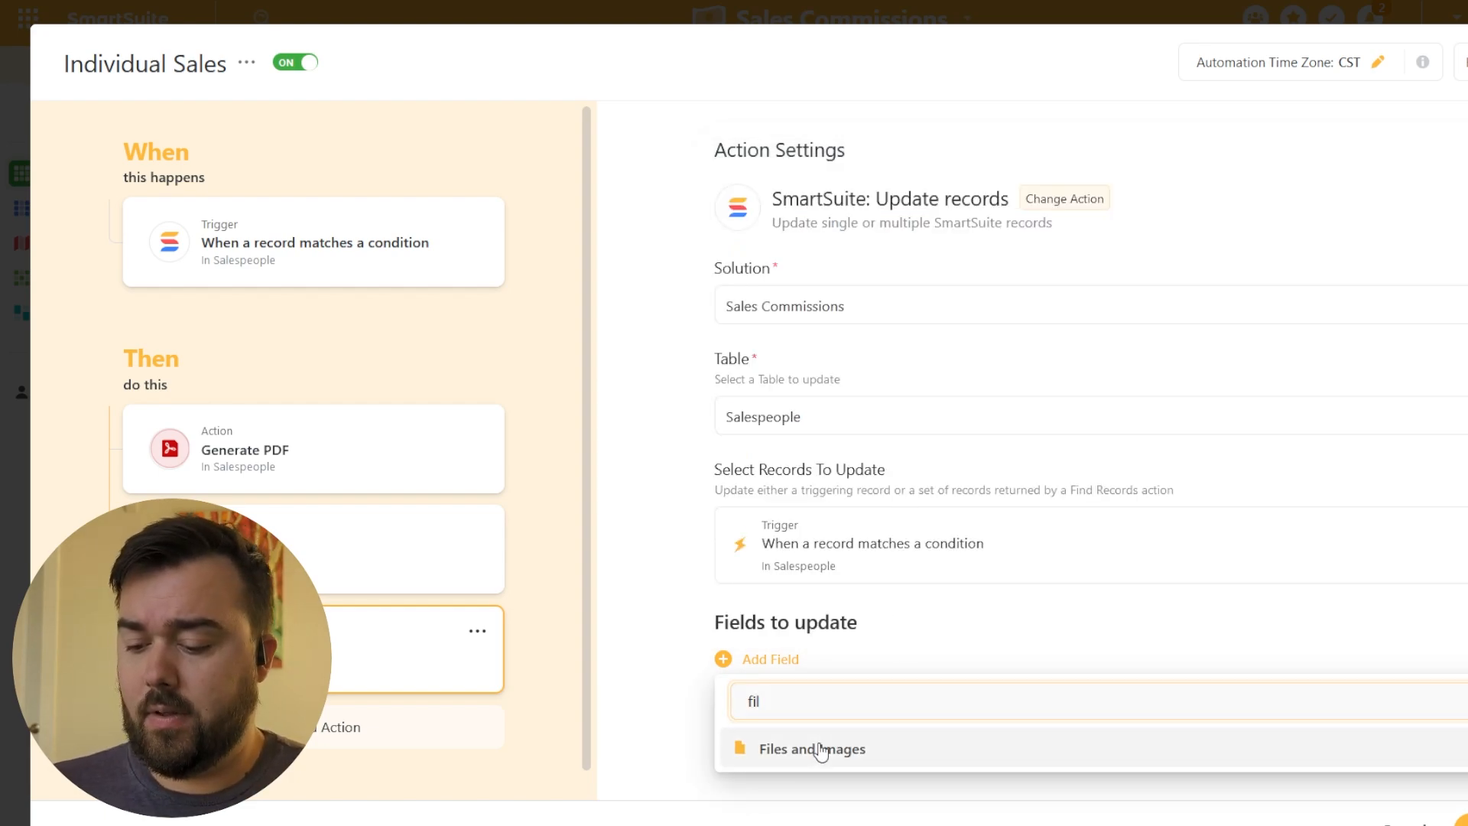
{"action": "left_click", "coordinate": [820, 752]}
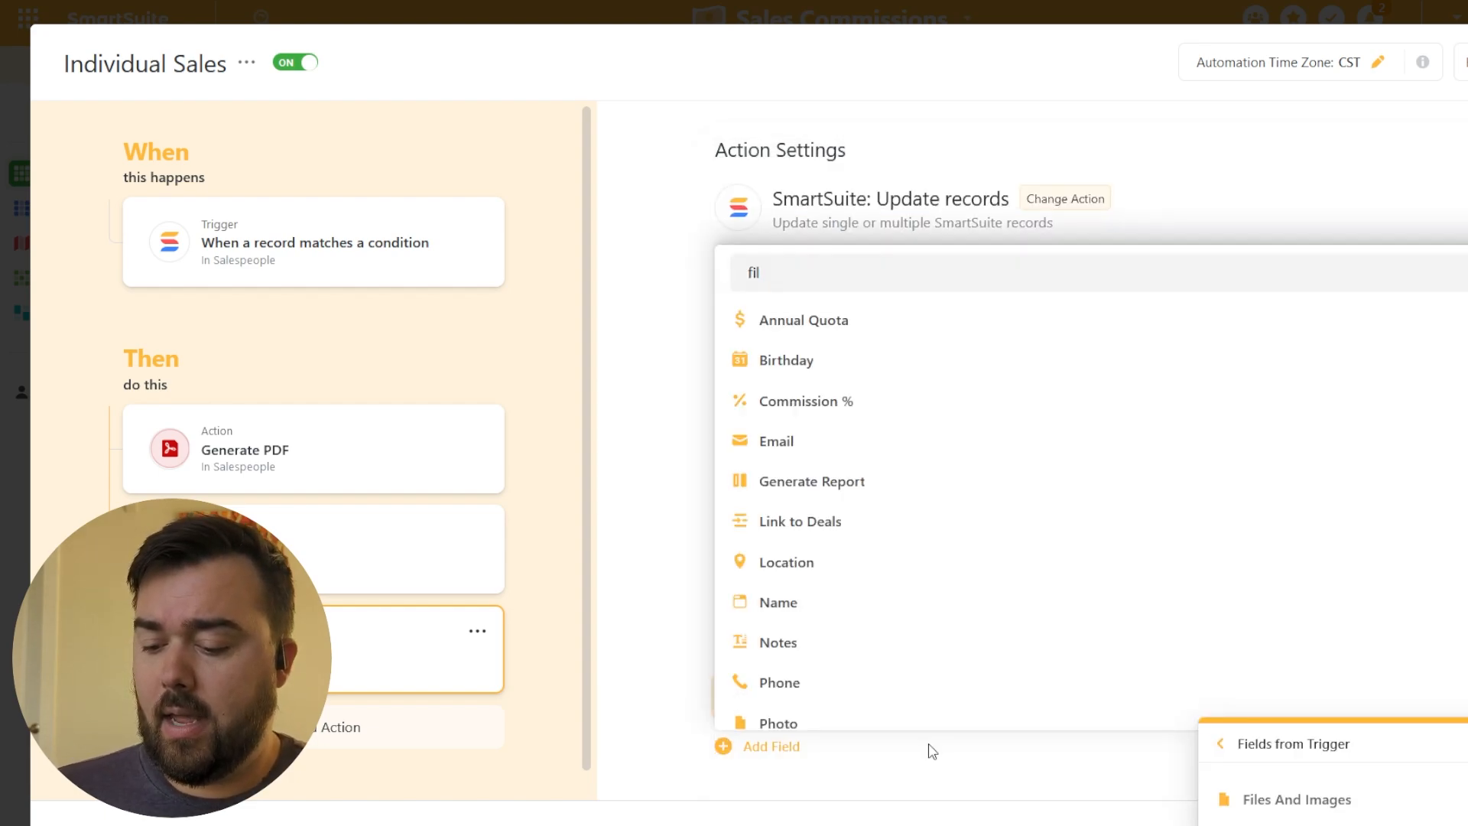
Step: Set Files and Images to the Exported Pdf from the Generate PDF action, and return to the Salespeople table
{"action": "left_click", "coordinate": [1291, 740]}
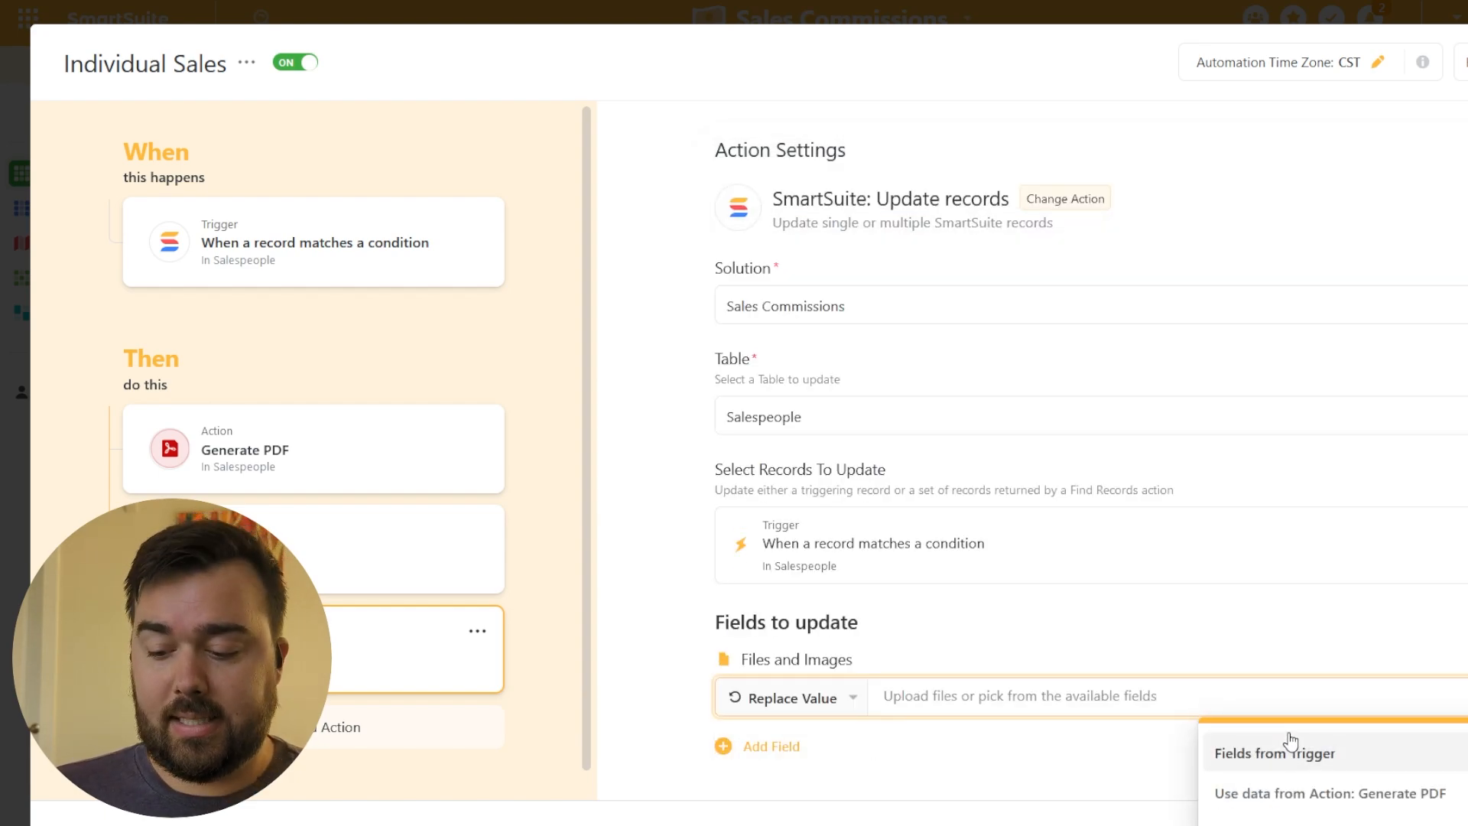
{"action": "left_click", "coordinate": [1313, 796]}
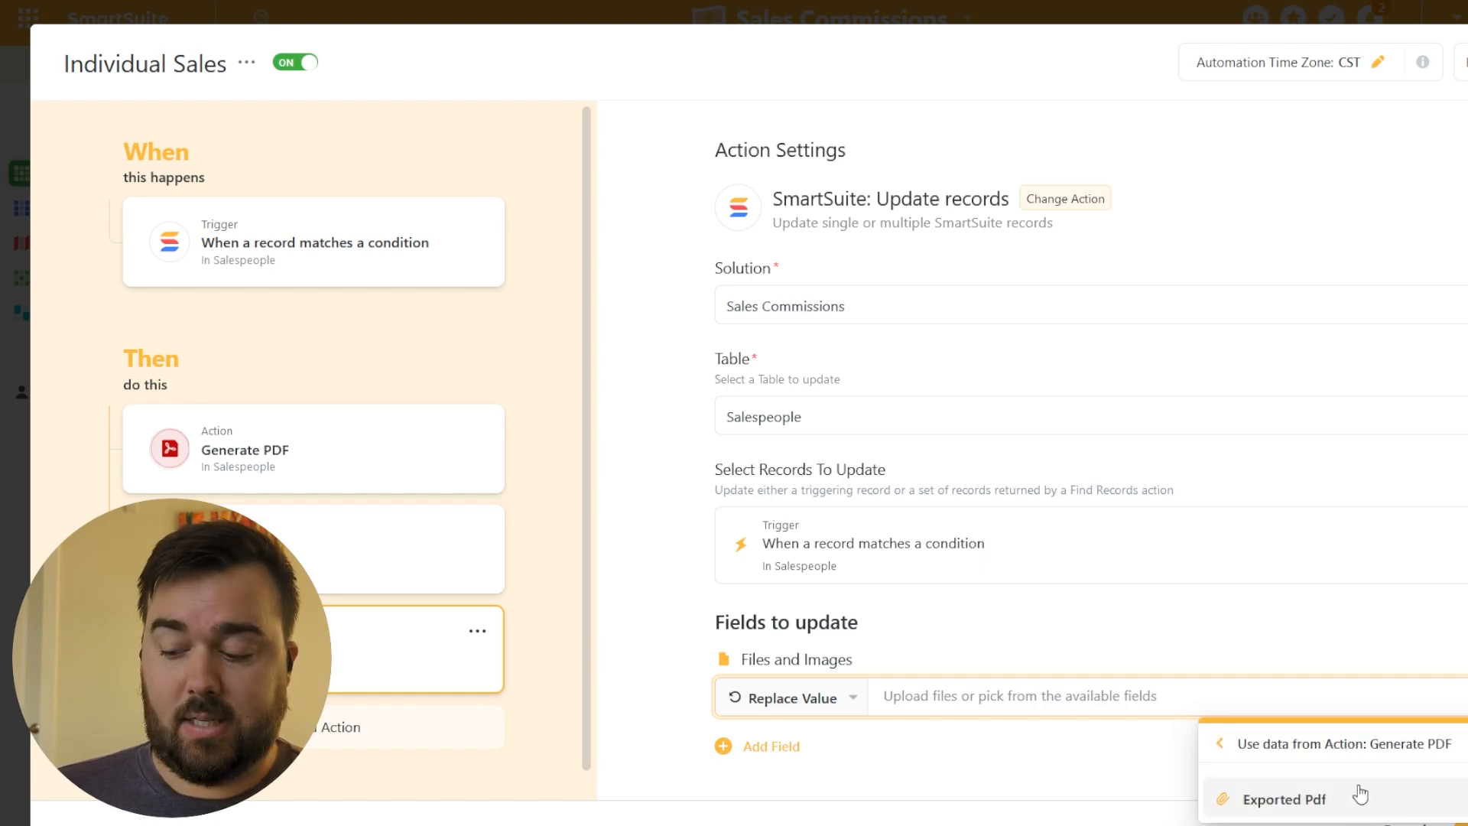
{"action": "left_click", "coordinate": [1319, 799]}
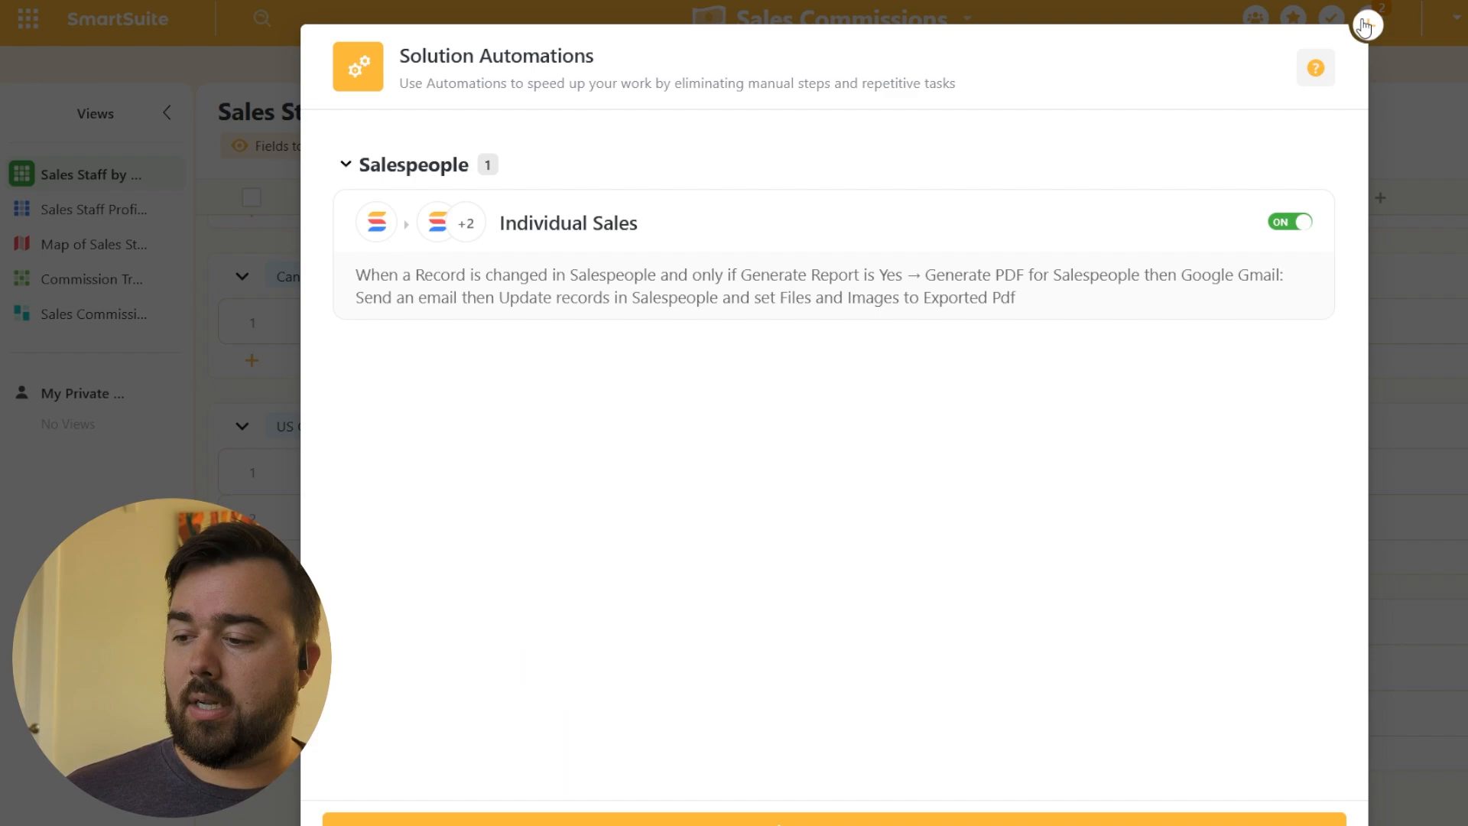
{"action": "left_click", "coordinate": [1368, 24]}
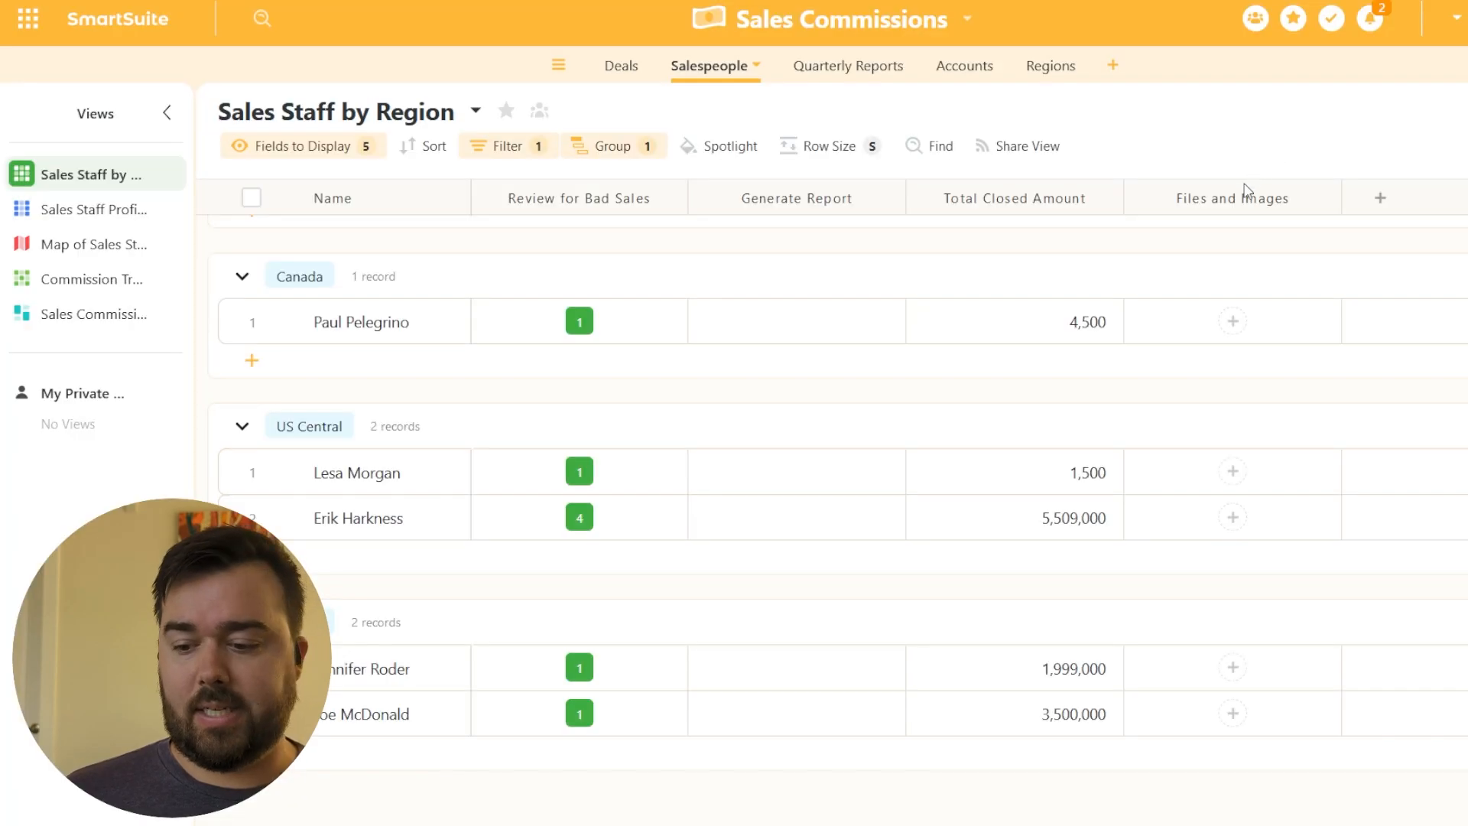
Step: Enable Generate Report for the second US Central salesperson and check the Individual Sales automation's run history
{"action": "left_click", "coordinate": [797, 518]}
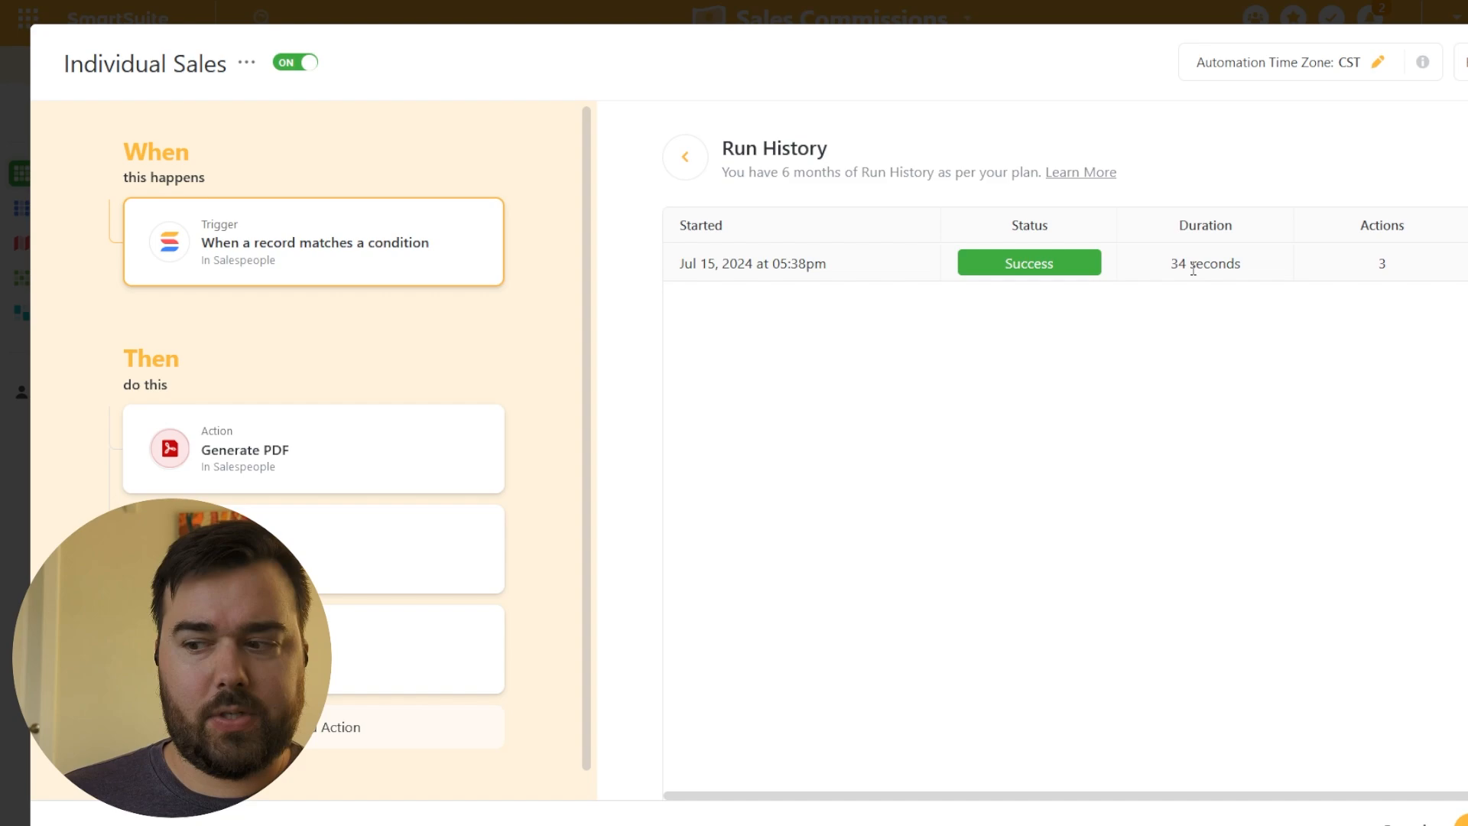
{"action": "key", "text": "Escape"}
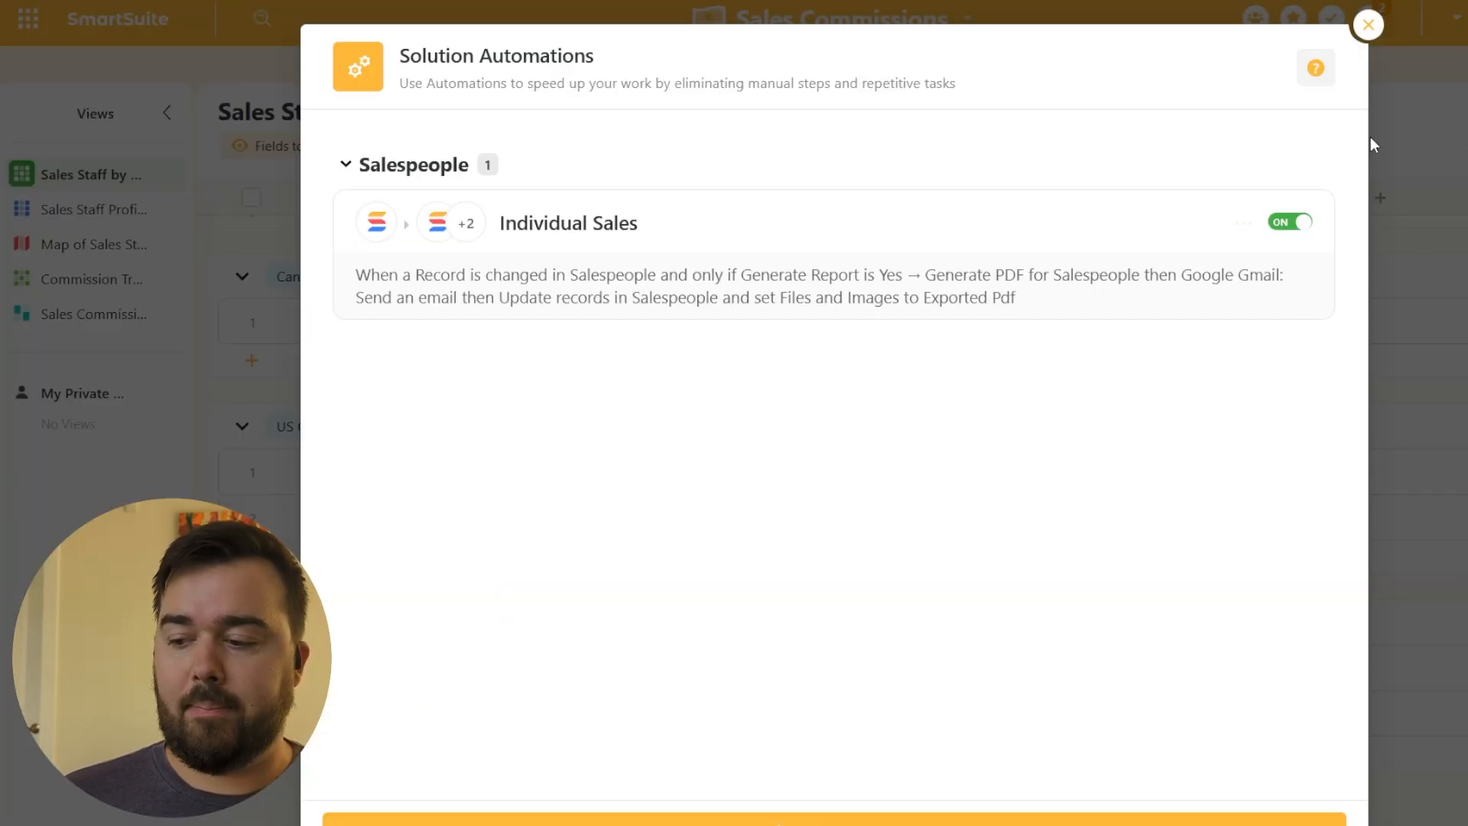
{"action": "left_click", "coordinate": [1368, 24]}
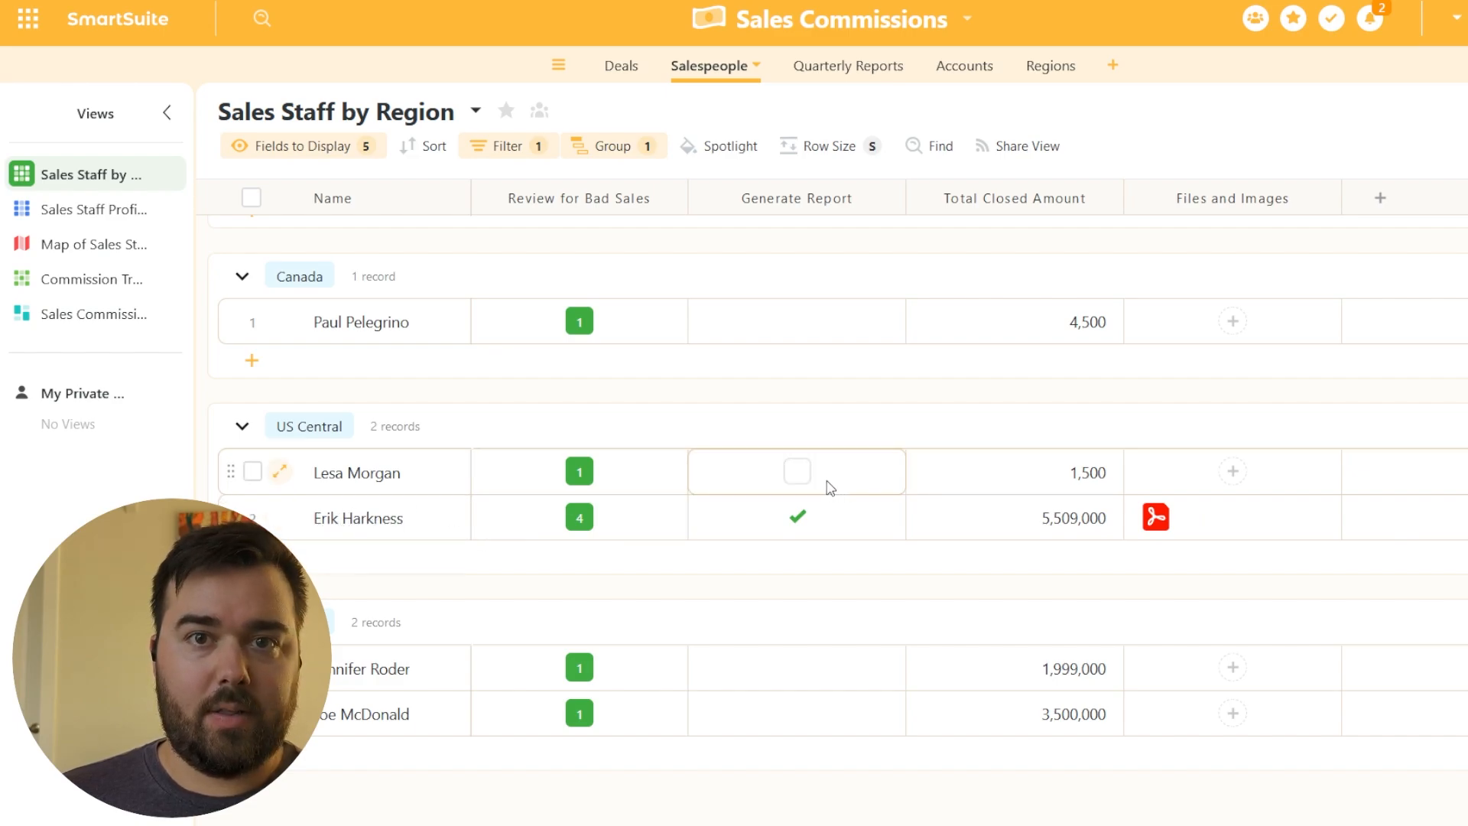
Step: Open the PDF in the second US Central salesperson's Files and Images field and review its good and bad sales tables
{"action": "left_click", "coordinate": [1179, 520]}
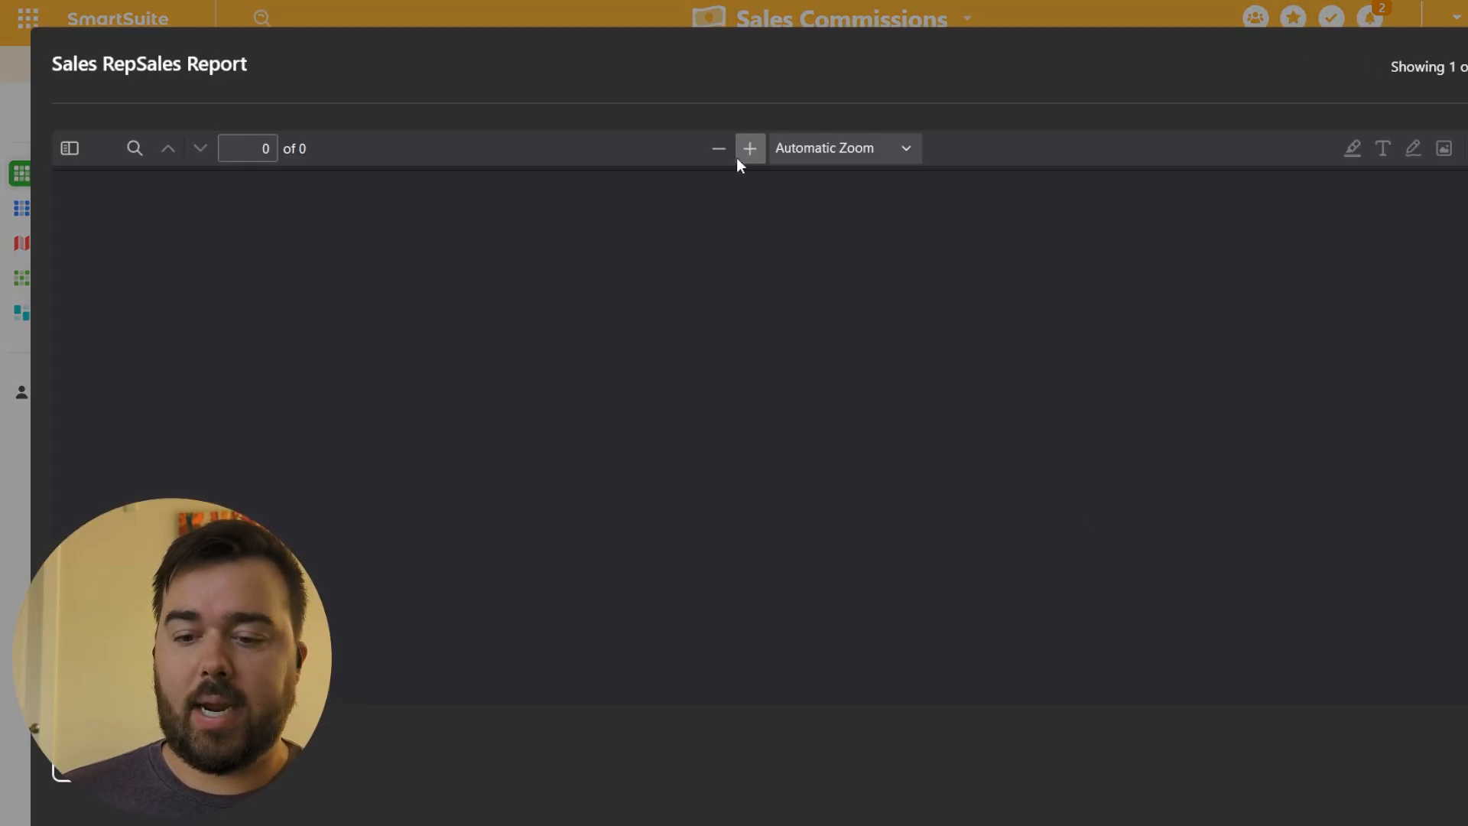
{"action": "scroll", "coordinate": [803, 381], "scroll_direction": "down", "scroll_amount": 10}
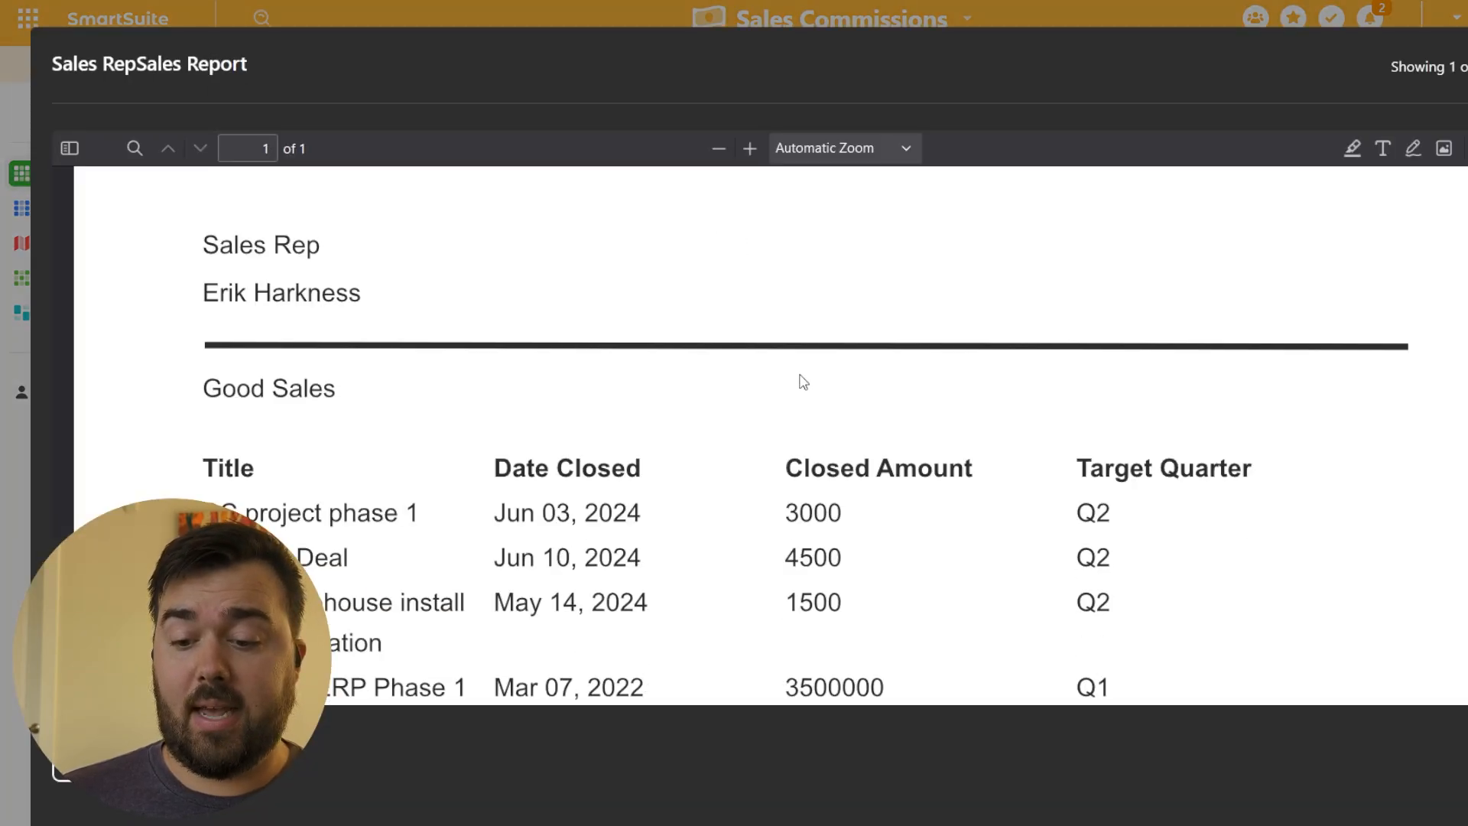
{"action": "scroll", "coordinate": [799, 386], "scroll_direction": "down", "scroll_amount": 1}
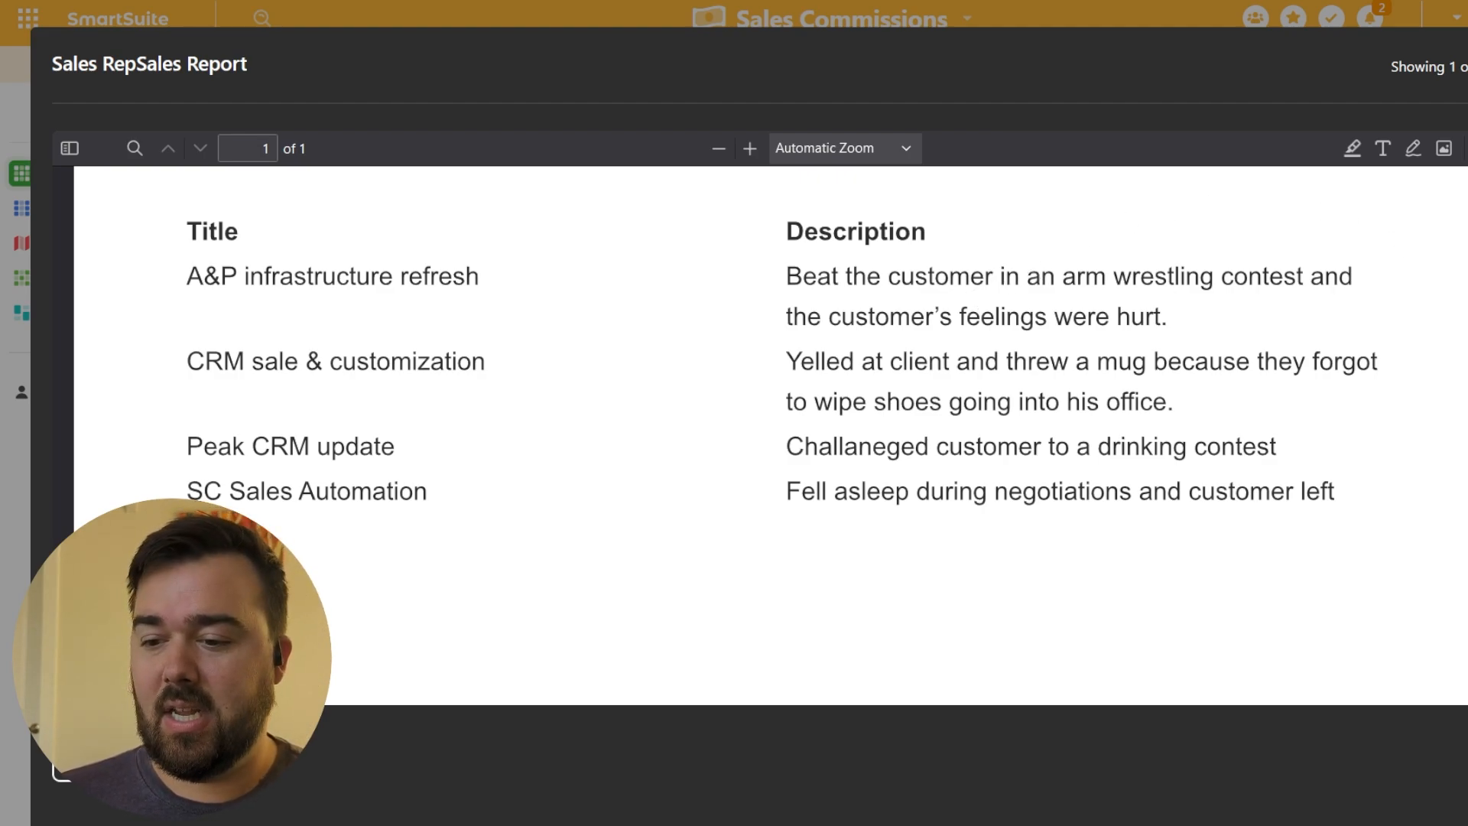
{"action": "left_click", "coordinate": [1466, 66]}
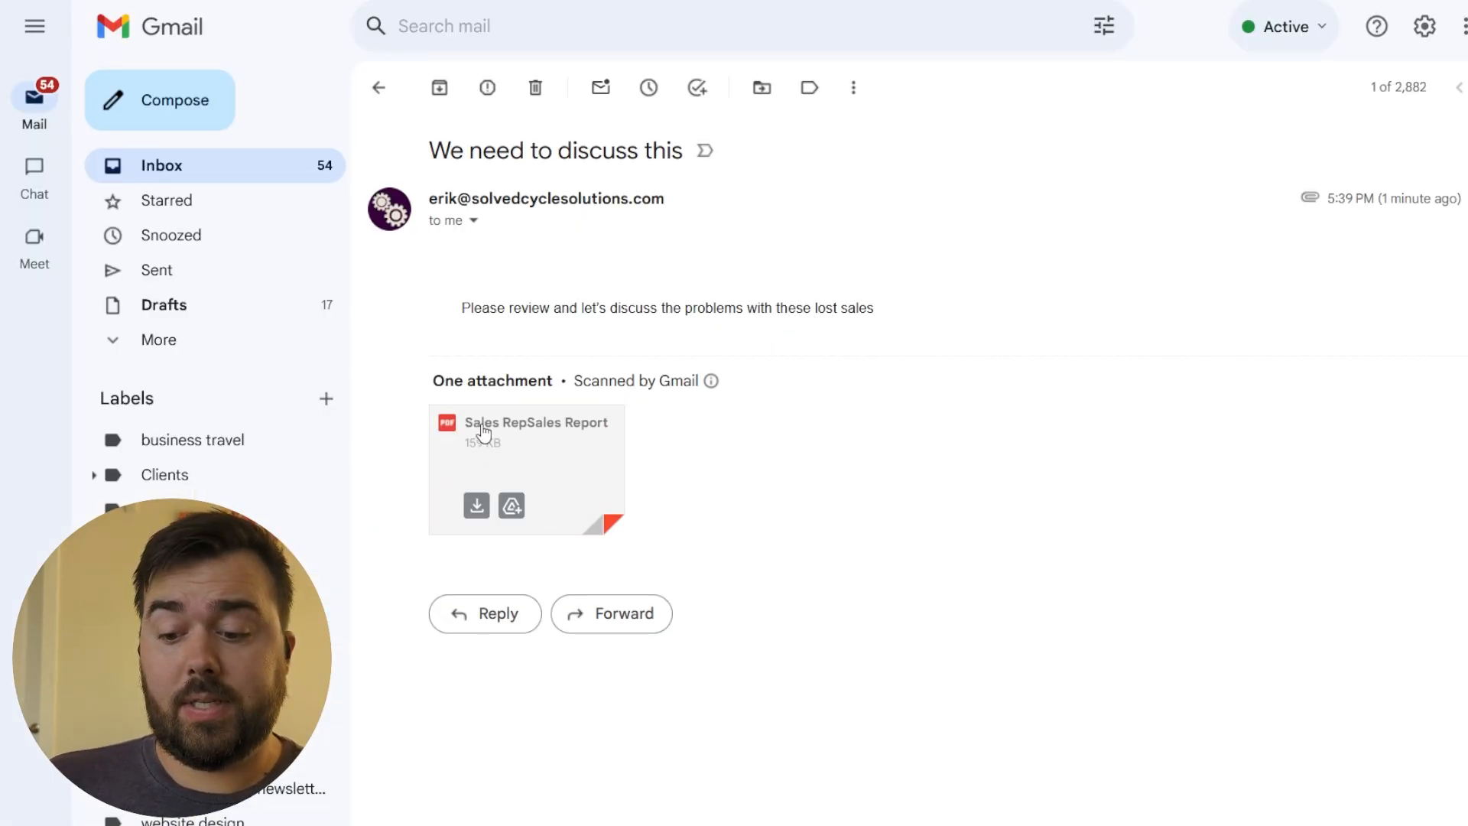
Step: Switch to Gmail and review the PDF report attached to the "We need to discuss this" email
{"action": "left_click", "coordinate": [572, 486]}
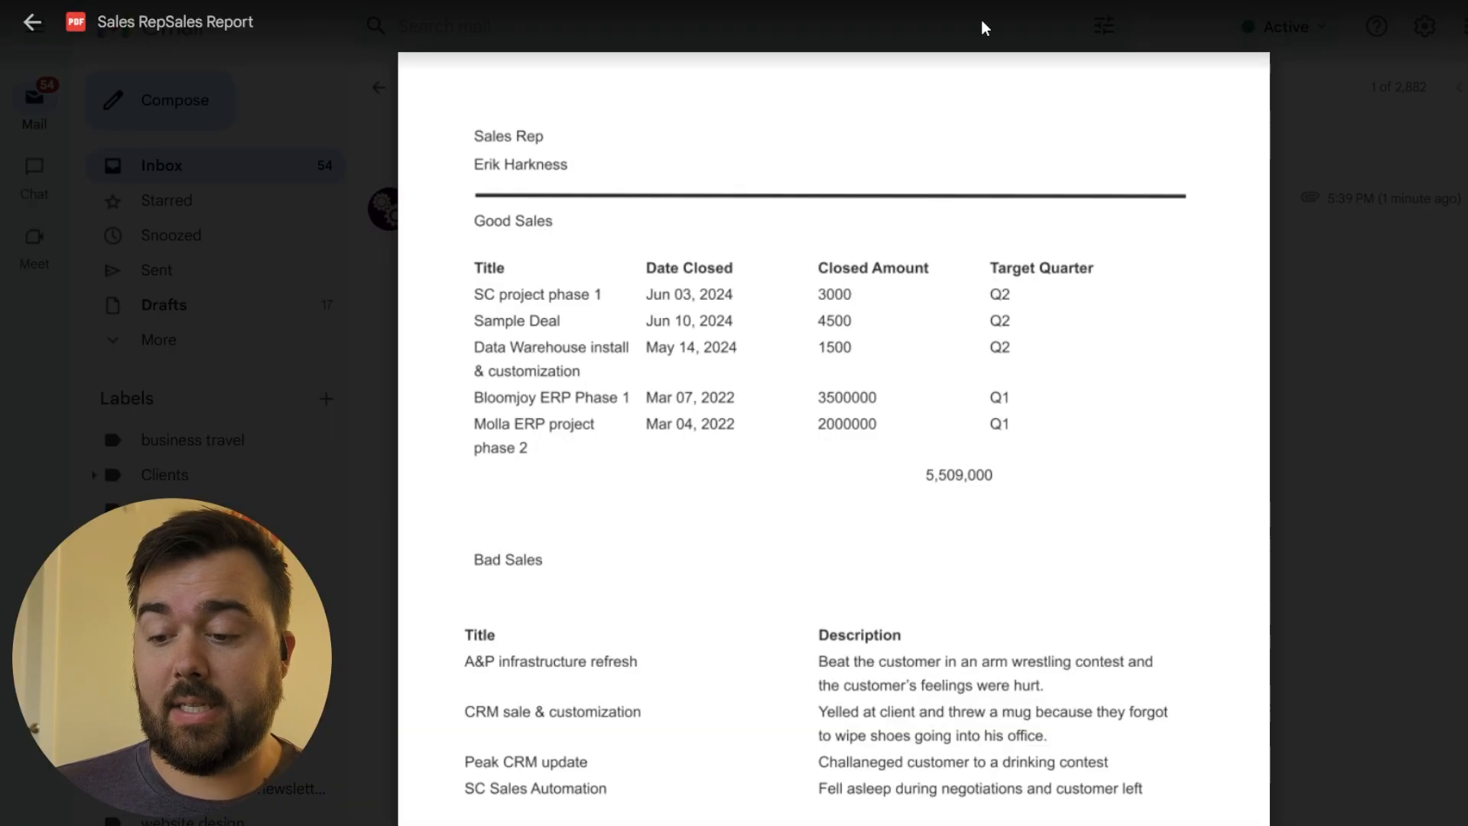
{"action": "scroll", "coordinate": [1415, 408], "scroll_direction": "down", "scroll_amount": 5}
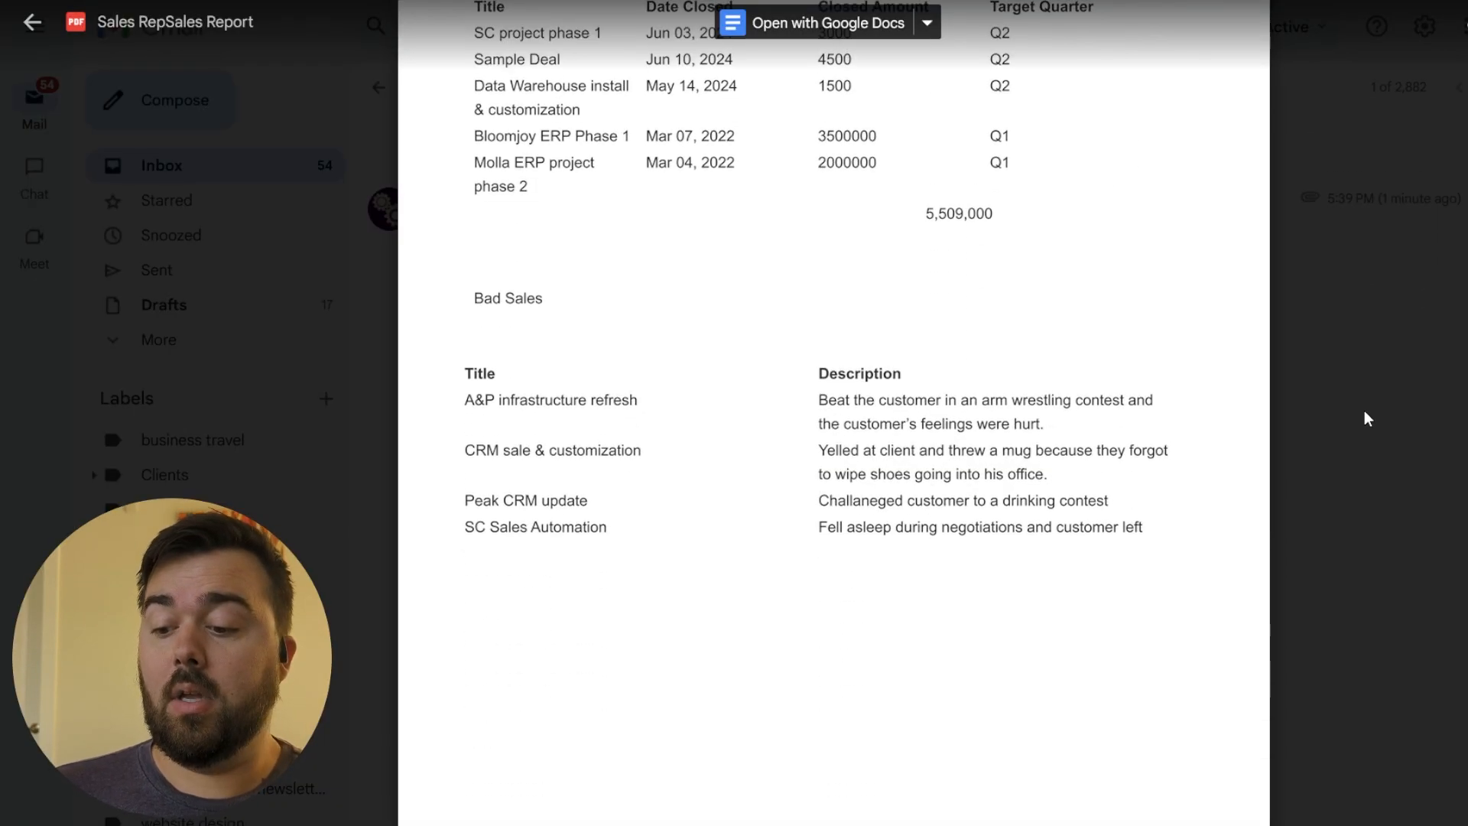
{"action": "left_click", "coordinate": [1420, 465]}
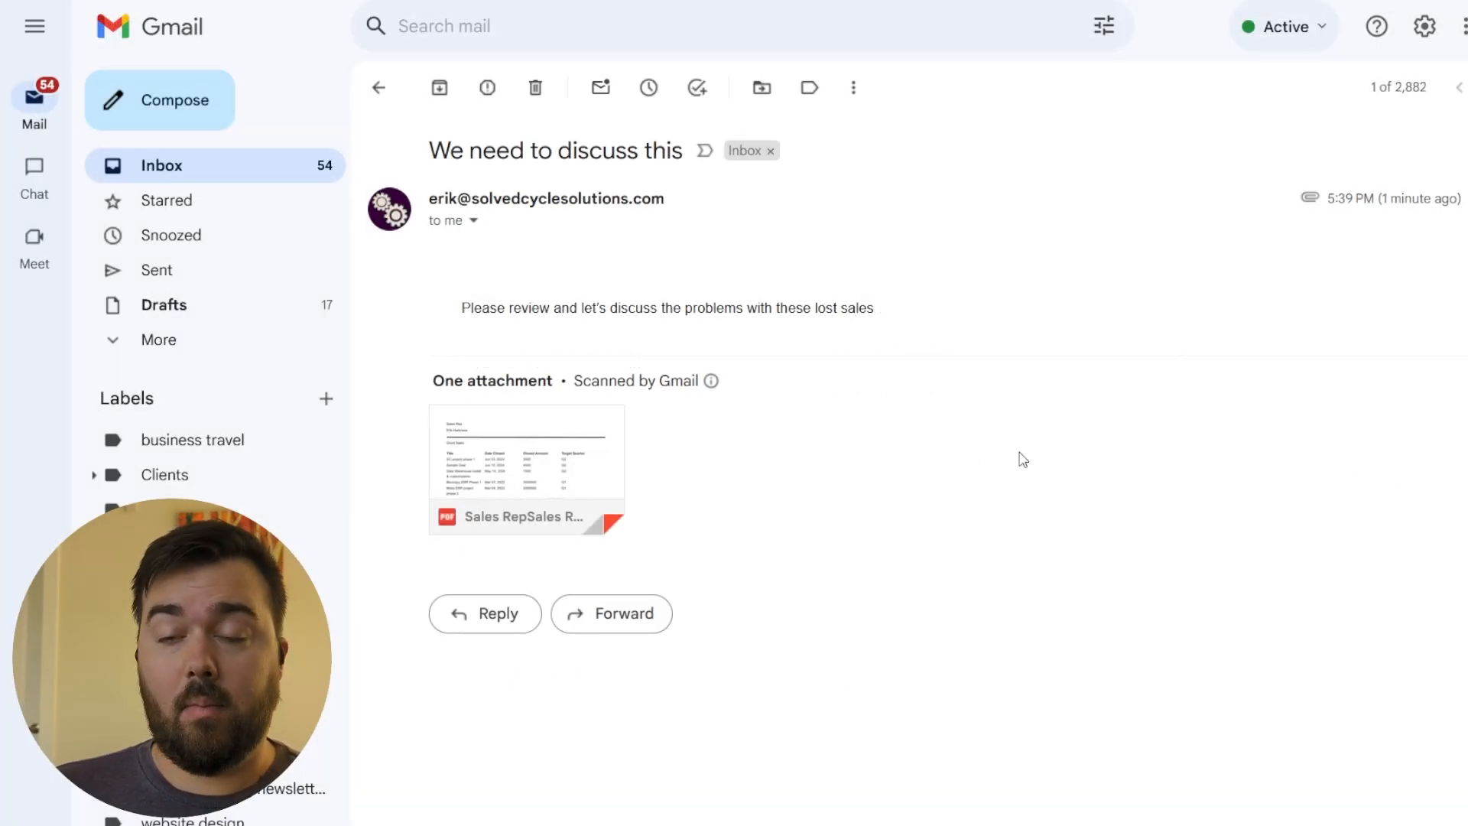